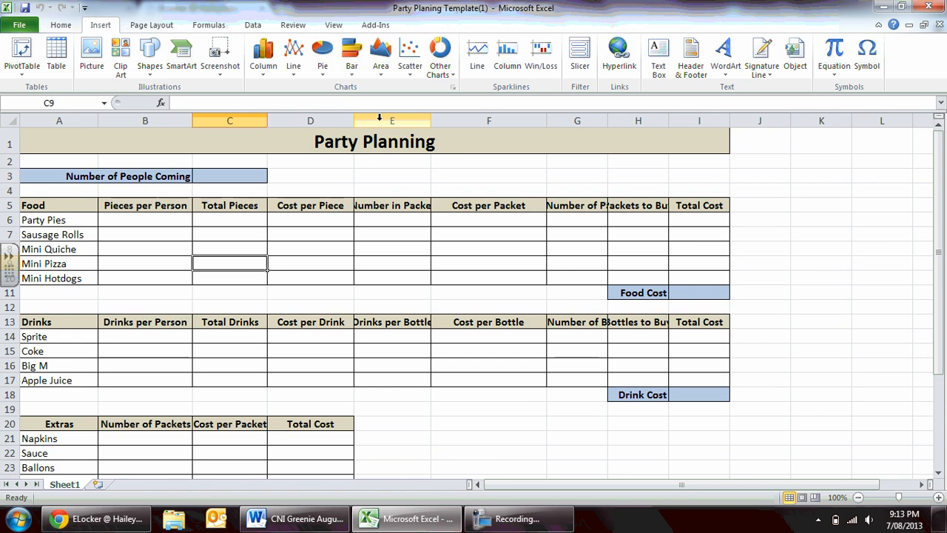
Set the Number of People Coming in cell C3 to 75.
{"action": "key", "text": "Up"}
{"action": "key", "text": "Up"}
{"action": "key", "text": "Up"}
{"action": "key", "text": "Up"}
{"action": "key", "text": "Up"}
{"action": "key", "text": "Up"}
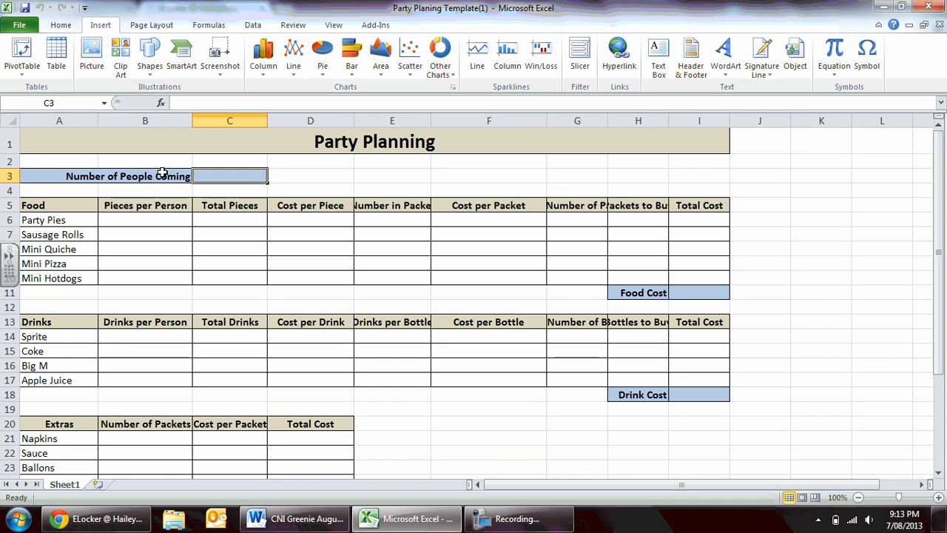
{"action": "type", "text": "75"}
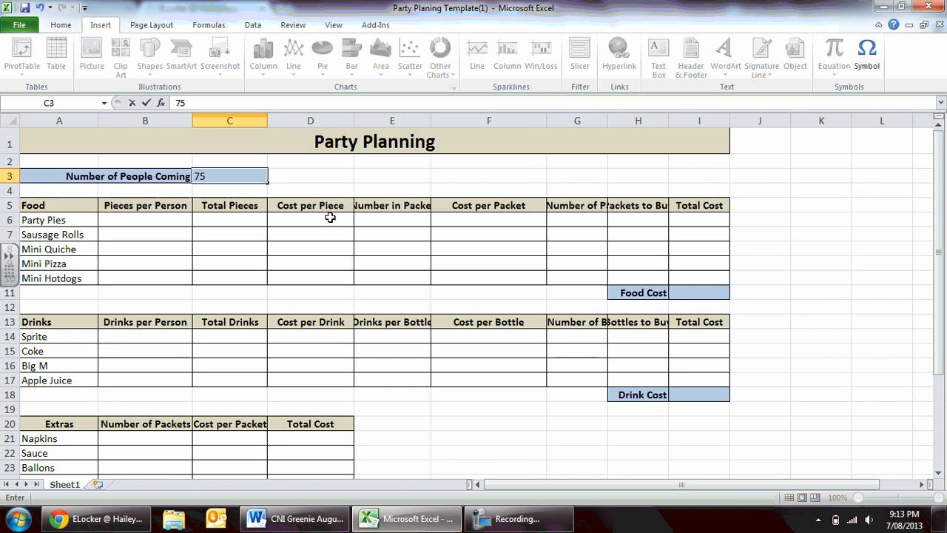
{"action": "key", "text": "Return"}
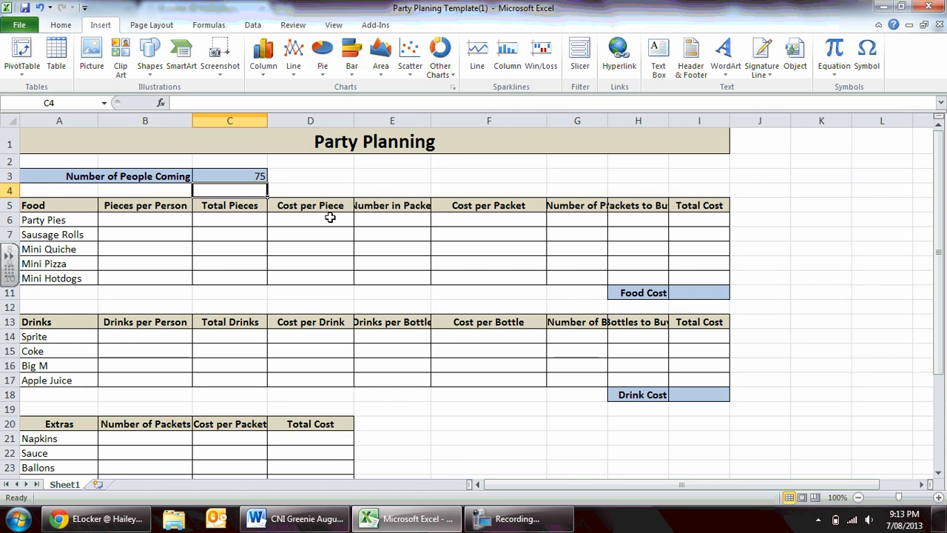
Fill in Pieces per Person for the food items: Party Pies 4, Sausage Rolls 3, Mini Quiche 2, Mini Pizza 2, Mini Hotdogs 3.
{"action": "key", "text": "Down"}
{"action": "key", "text": "Down"}
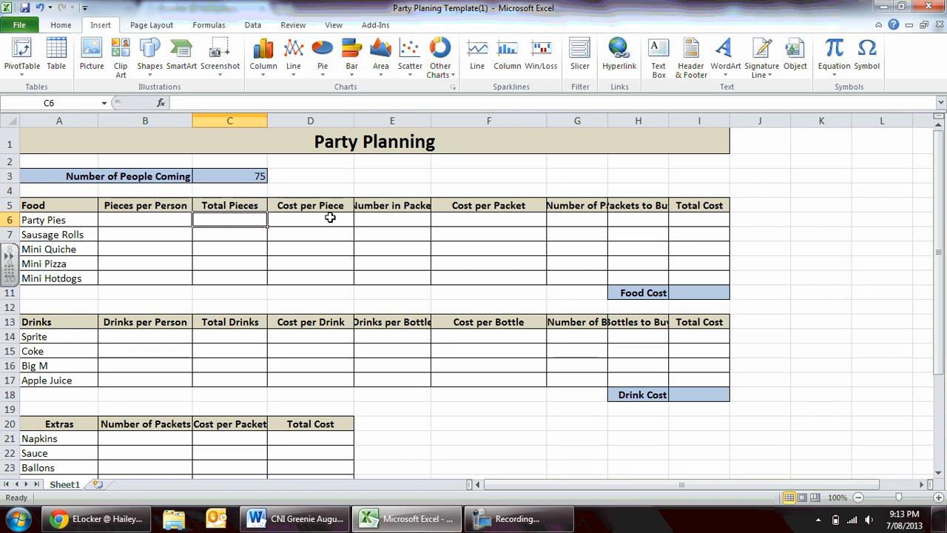
{"action": "key", "text": "Left"}
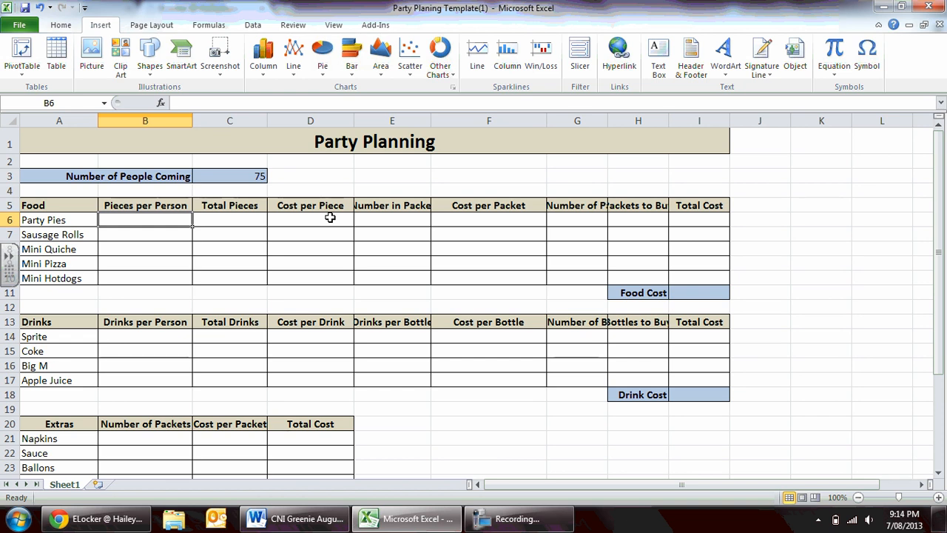
{"action": "type", "text": "4"}
{"action": "key", "text": "Return"}
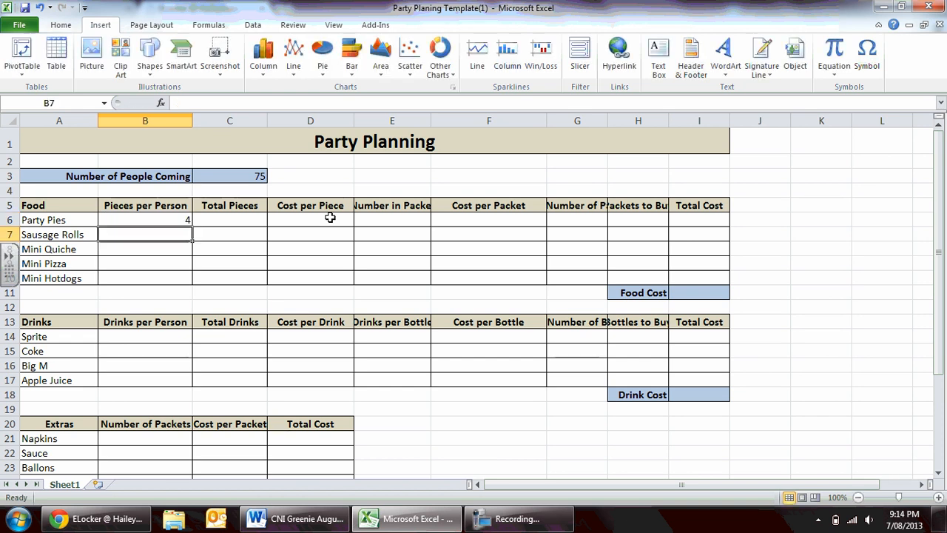
{"action": "type", "text": "3"}
{"action": "key", "text": "Return"}
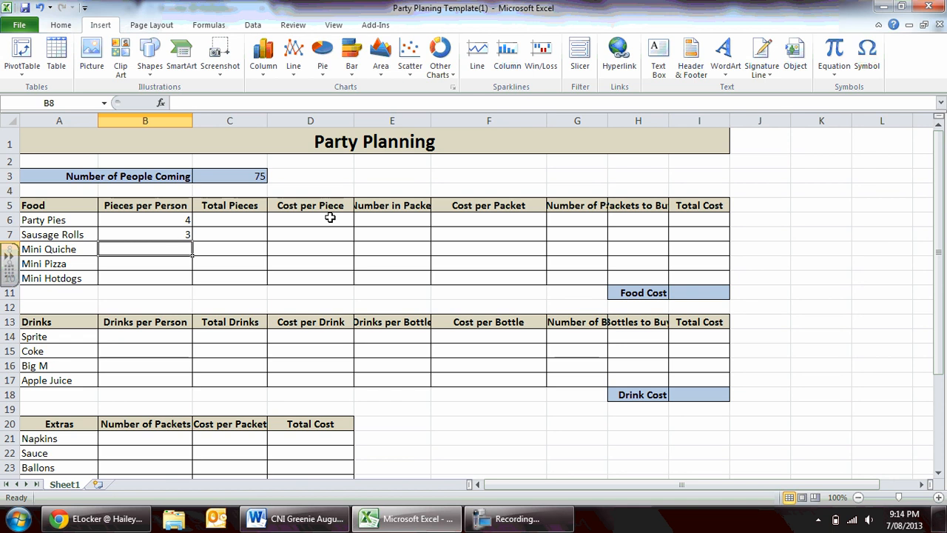
{"action": "type", "text": "2"}
{"action": "key", "text": "Return"}
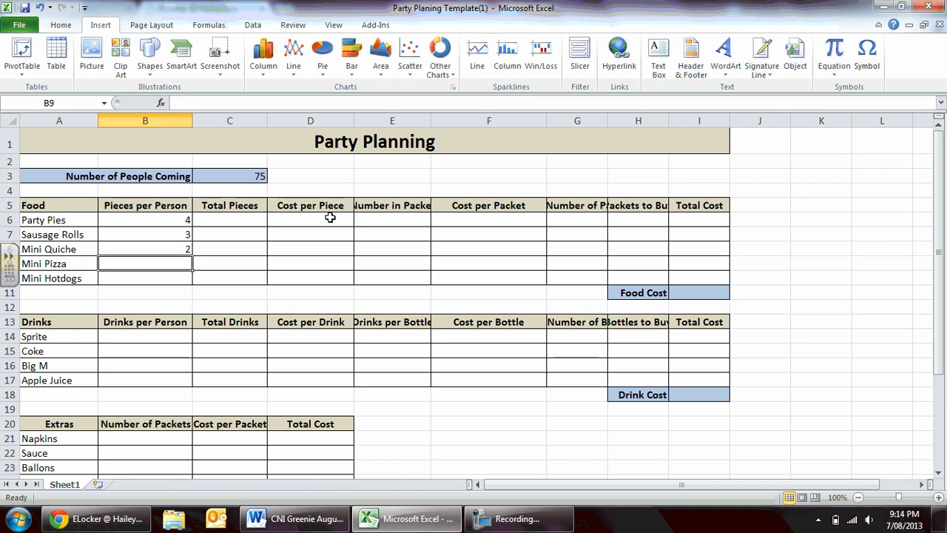
{"action": "type", "text": "1"}
{"action": "key", "text": "BackSpace"}
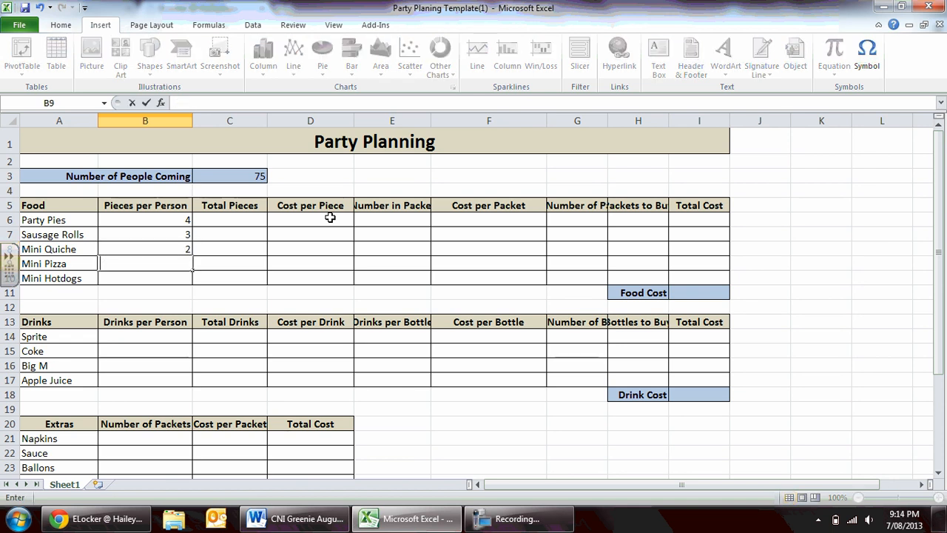
{"action": "type", "text": "2"}
{"action": "key", "text": "Return"}
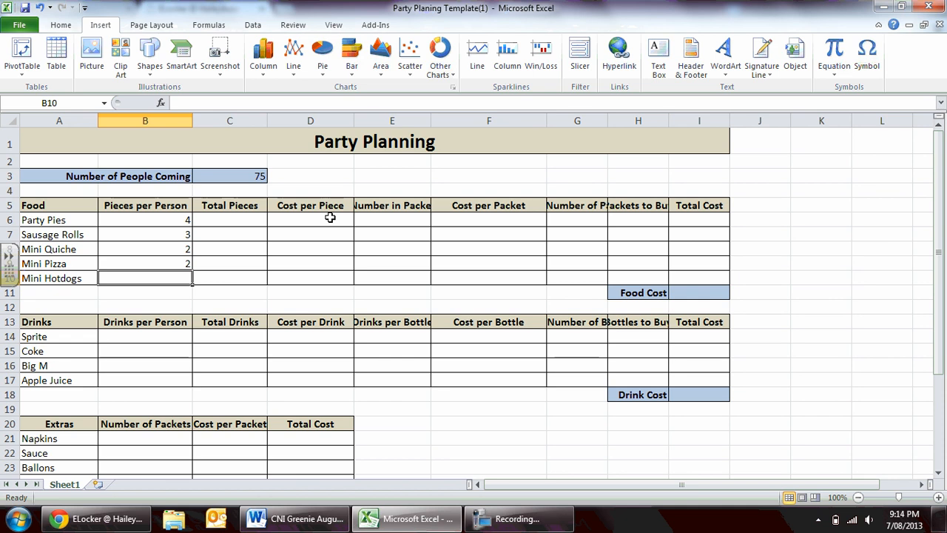
{"action": "type", "text": "3"}
{"action": "key", "text": "Return"}
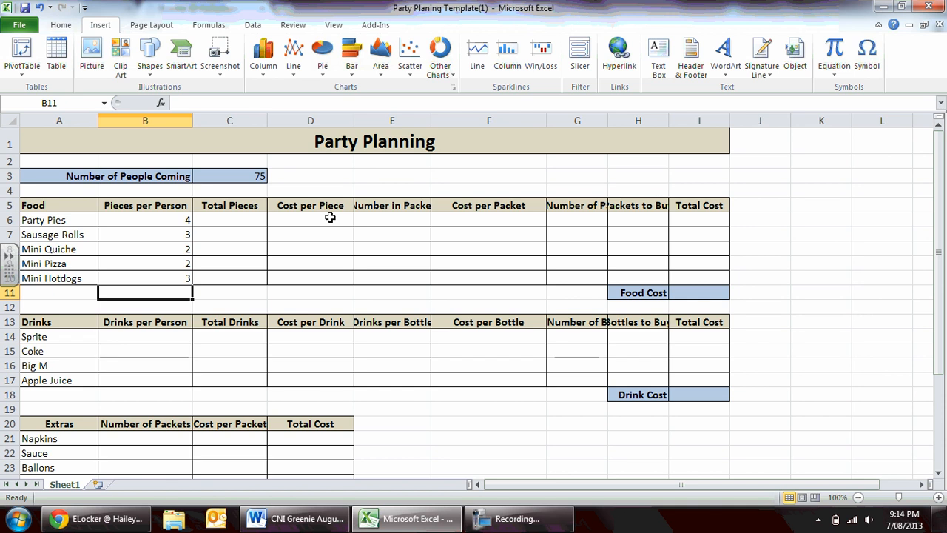
Fill in the number in each packet in column E: Party Pies 24, Sausage Rolls 22, Mini Quiche 16, Mini Pizza 4.
{"action": "key", "text": "Up"}
{"action": "key", "text": "Right"}
{"action": "key", "text": "Right"}
{"action": "key", "text": "Right"}
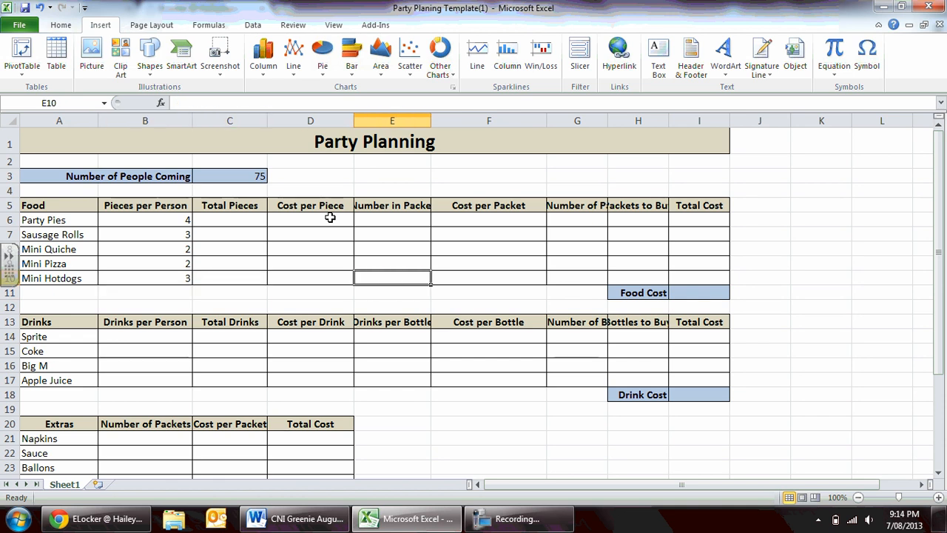
{"action": "key", "text": "Up"}
{"action": "key", "text": "Up"}
{"action": "key", "text": "Up"}
{"action": "key", "text": "Up"}
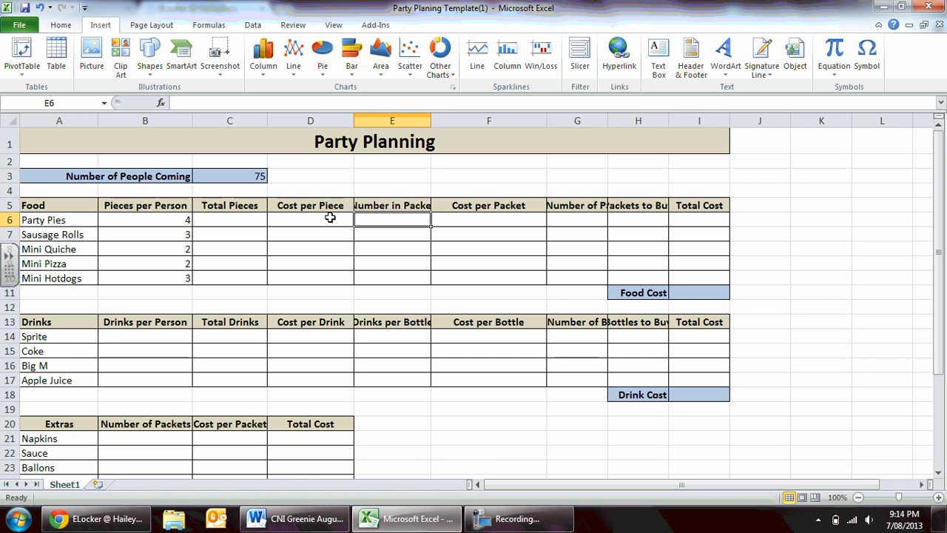
{"action": "type", "text": "24"}
{"action": "key", "text": "Return"}
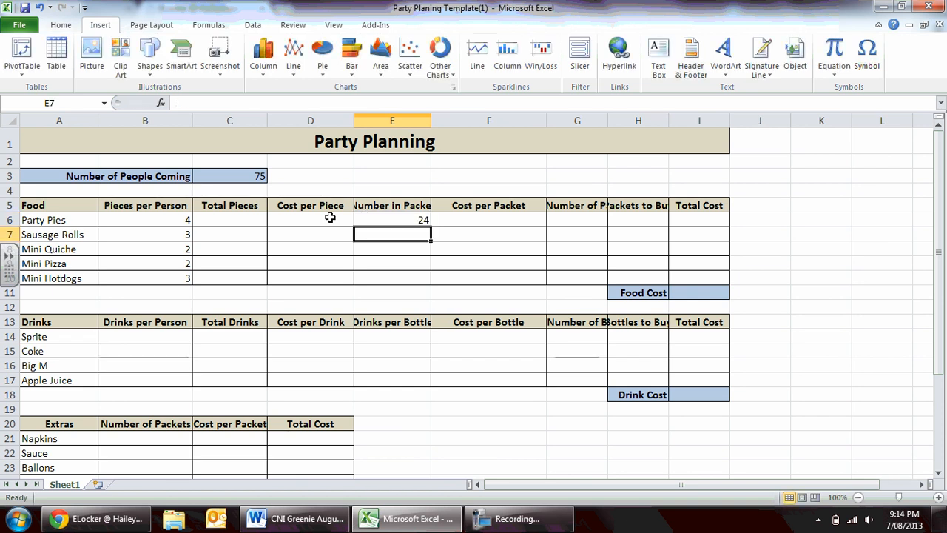
{"action": "type", "text": "22"}
{"action": "key", "text": "Return"}
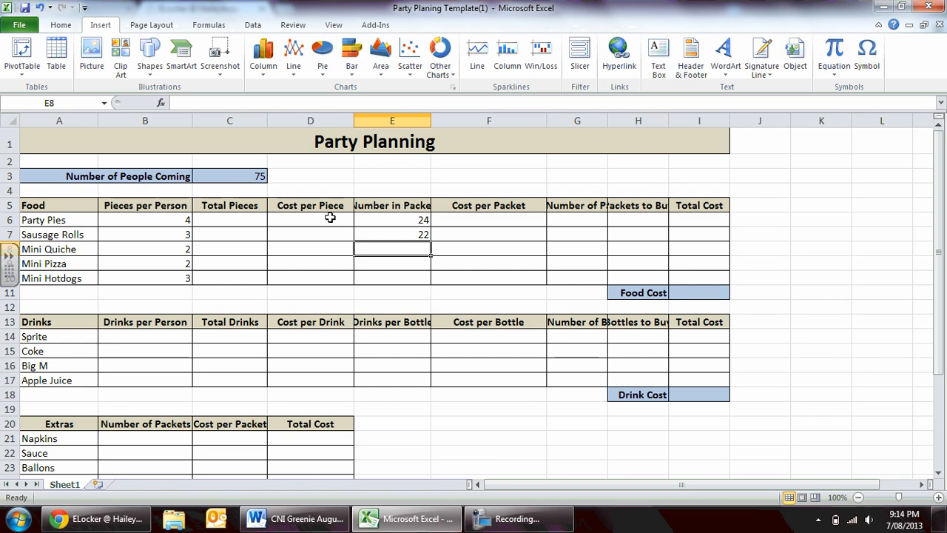
{"action": "type", "text": "16"}
{"action": "key", "text": "Return"}
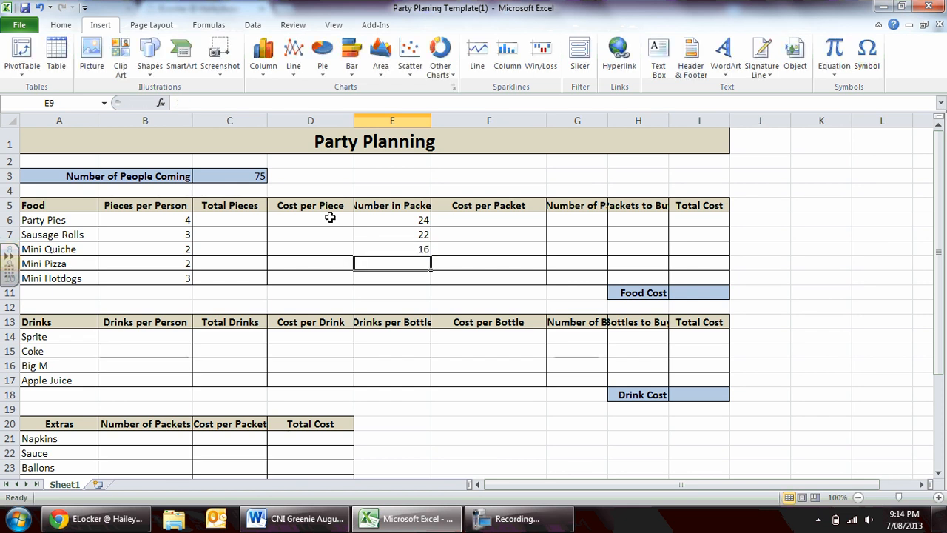
{"action": "type", "text": "4"}
{"action": "key", "text": "Return"}
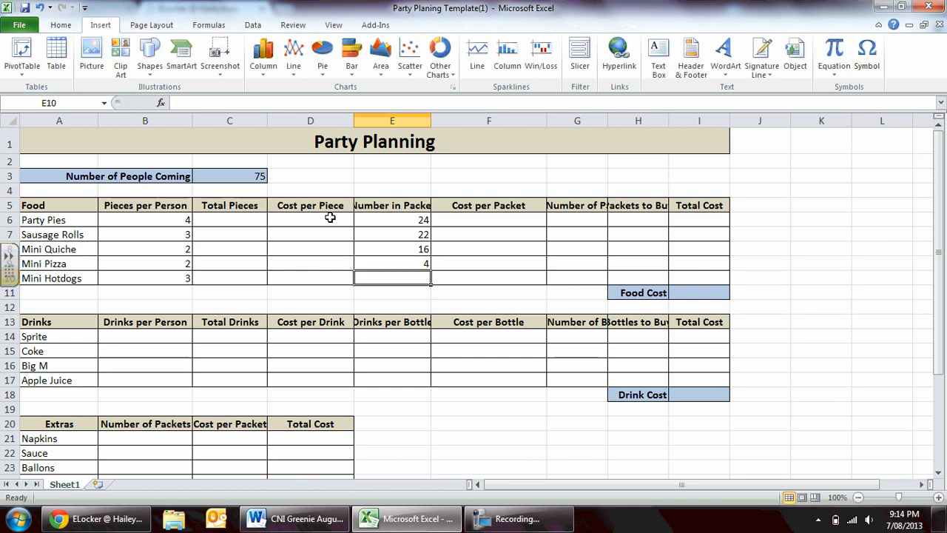
Change the Pieces per Person for Mini Pizza to 1.
{"action": "key", "text": "Left"}
{"action": "key", "text": "Left"}
{"action": "key", "text": "Left"}
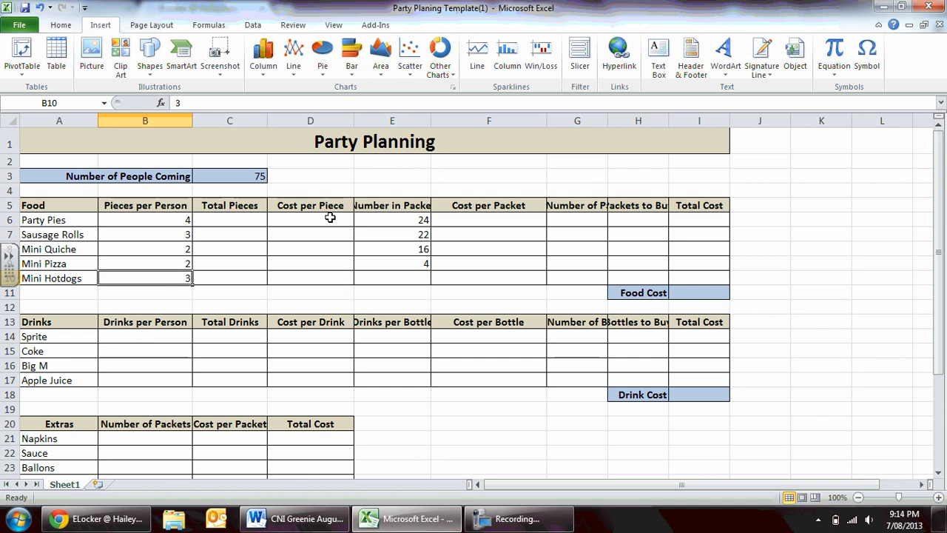
{"action": "key", "text": "Up"}
{"action": "type", "text": "1"}
{"action": "key", "text": "Return"}
Set the number in each packet of Mini Hotdogs in cell E10 to 18.
{"action": "key", "text": "Right"}
{"action": "key", "text": "Right"}
{"action": "key", "text": "Right"}
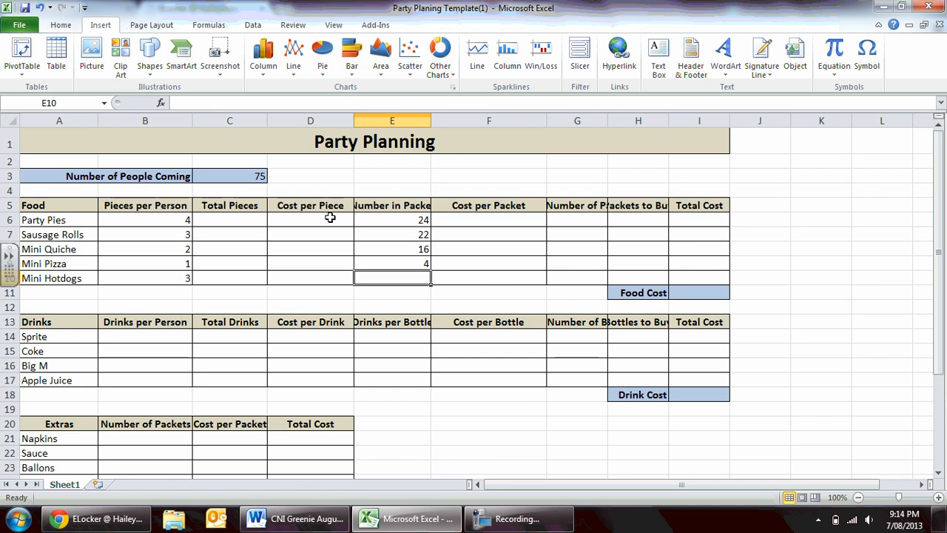
{"action": "type", "text": "18"}
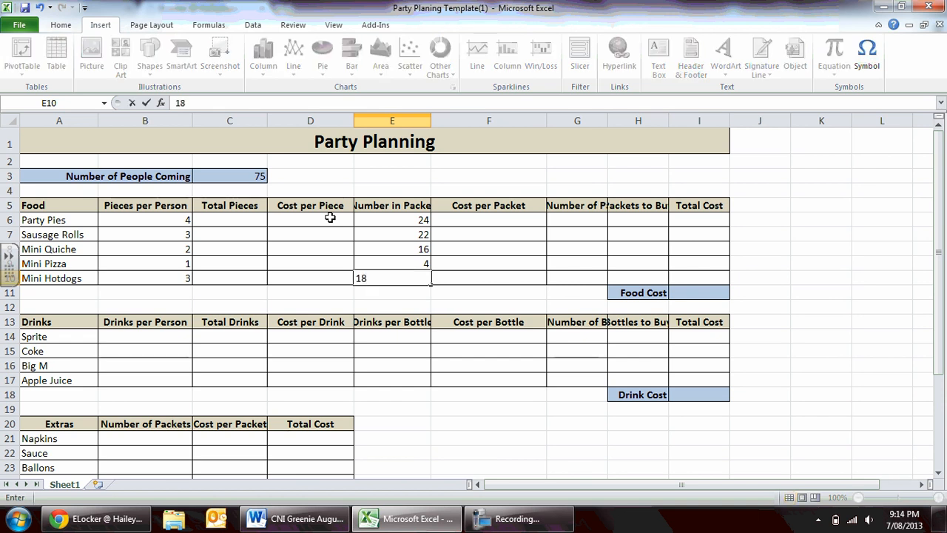
{"action": "key", "text": "Tab"}
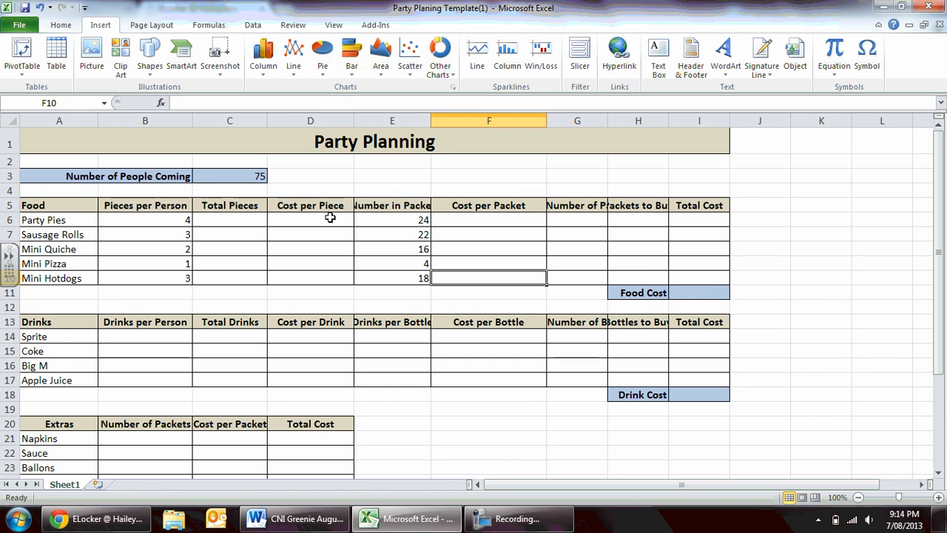
Fill in Cost per Packet for the food items: Party Pies 5.60, Sausage Rolls 4.45, Mini Quiche 7, Mini Pizza 3.25, Mini Hotdogs 7.77.
{"action": "key", "text": "Up"}
{"action": "key", "text": "Up"}
{"action": "key", "text": "Up"}
{"action": "key", "text": "Up"}
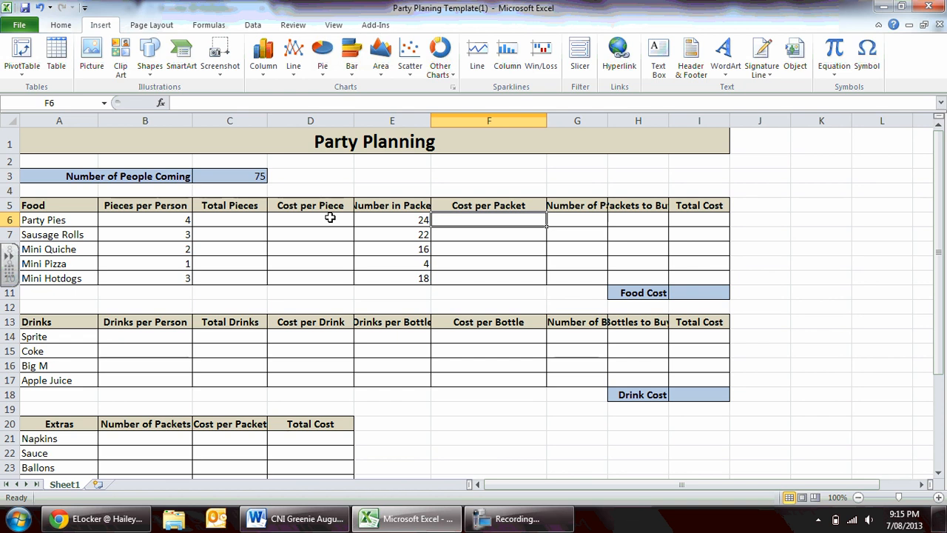
{"action": "type", "text": "5.60"}
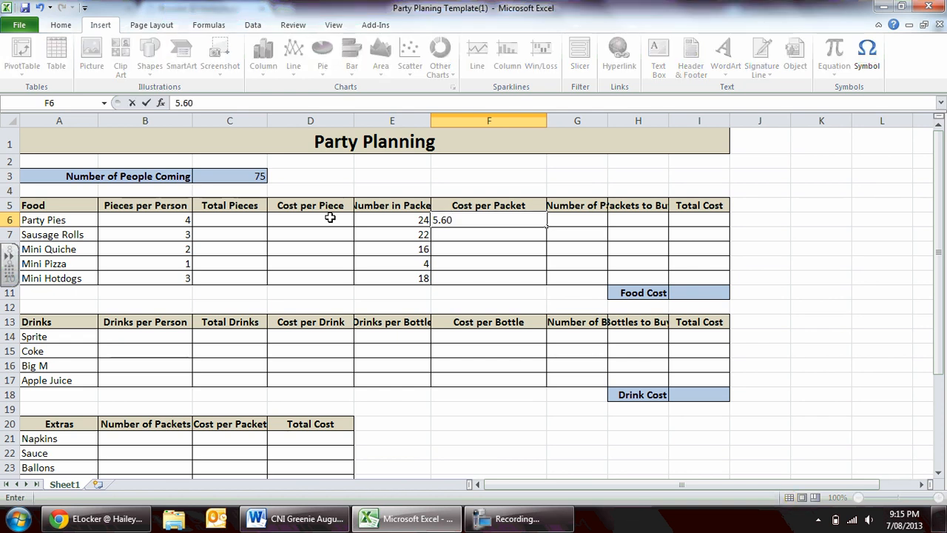
{"action": "key", "text": "Return"}
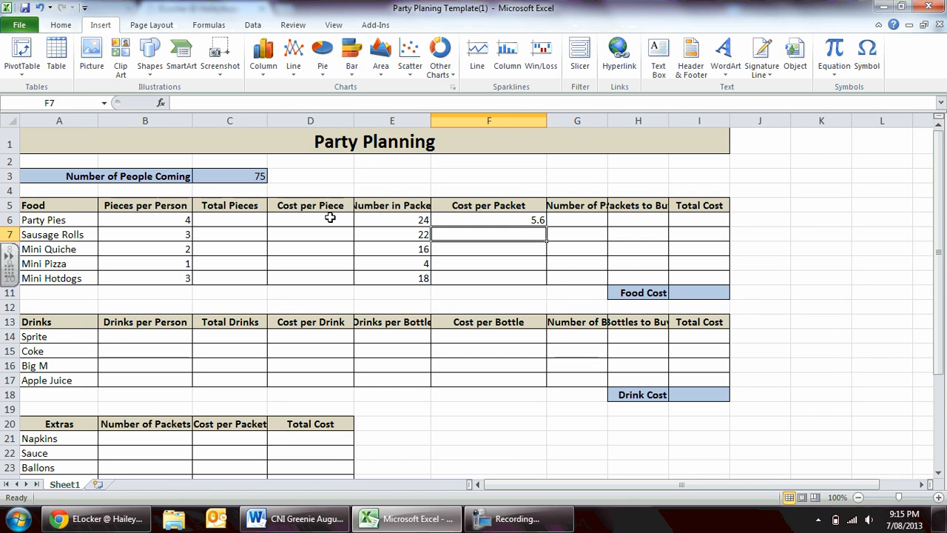
{"action": "type", "text": "4.45"}
{"action": "key", "text": "Return"}
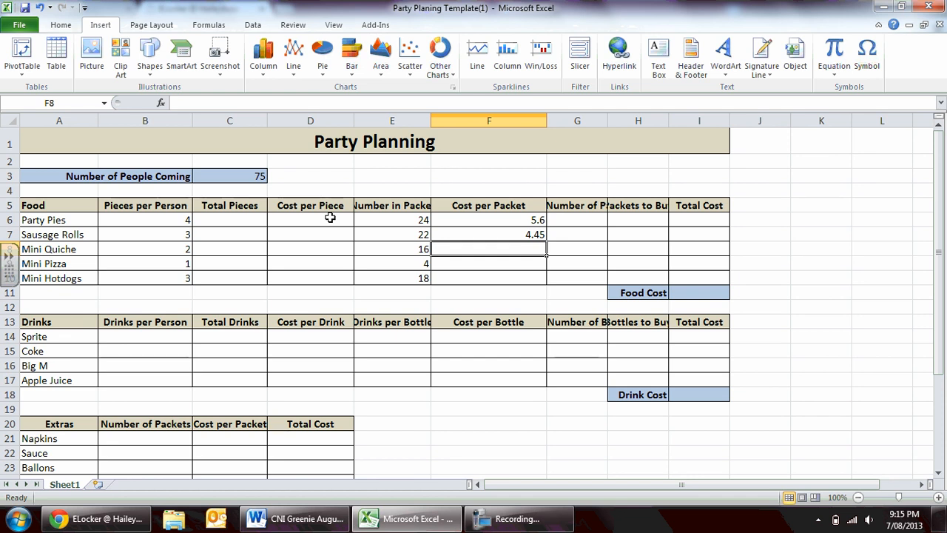
{"action": "type", "text": "7"}
{"action": "key", "text": "Return"}
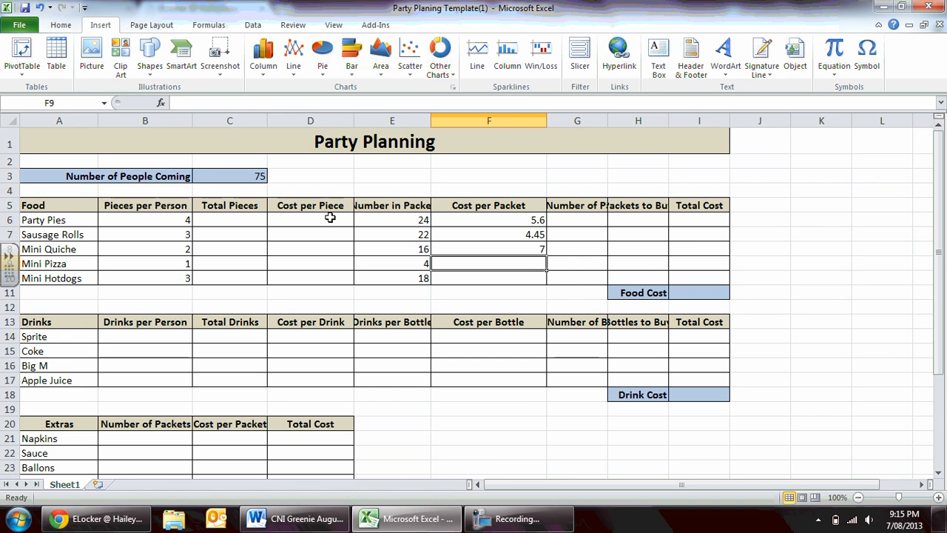
{"action": "type", "text": "3.25"}
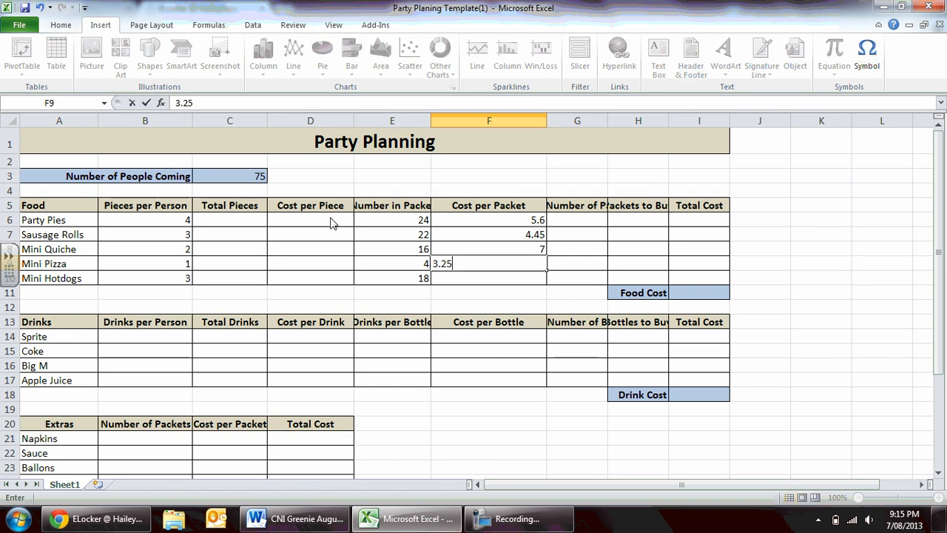
{"action": "key", "text": "Return"}
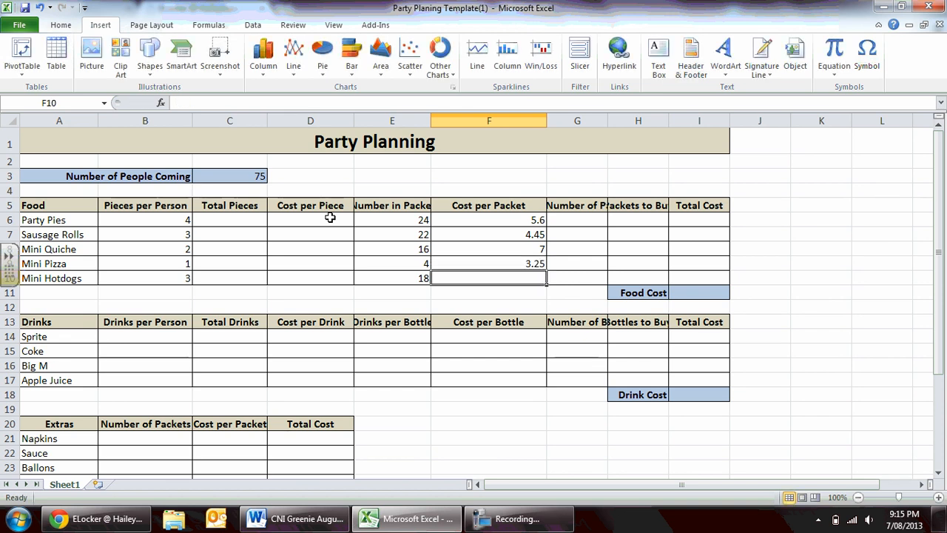
{"action": "type", "text": "7.77"}
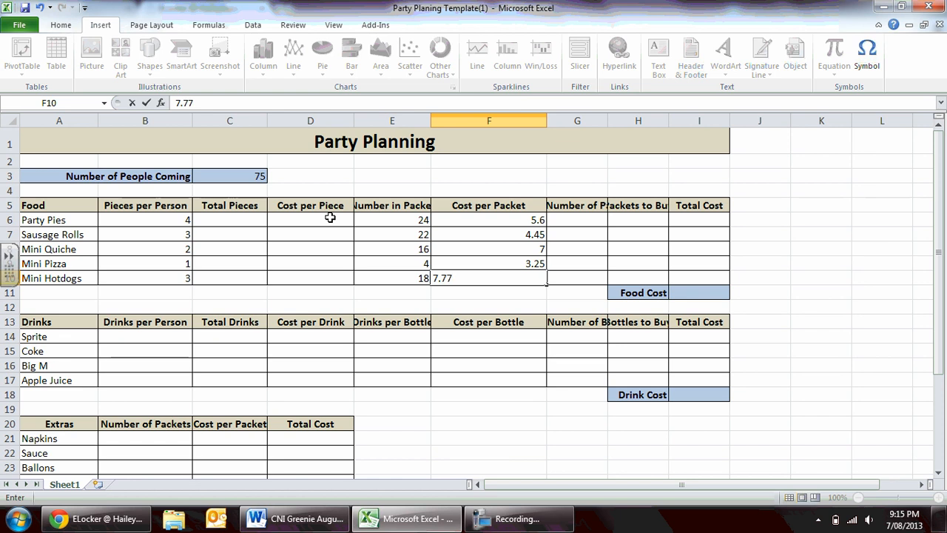
{"action": "key", "text": "Return"}
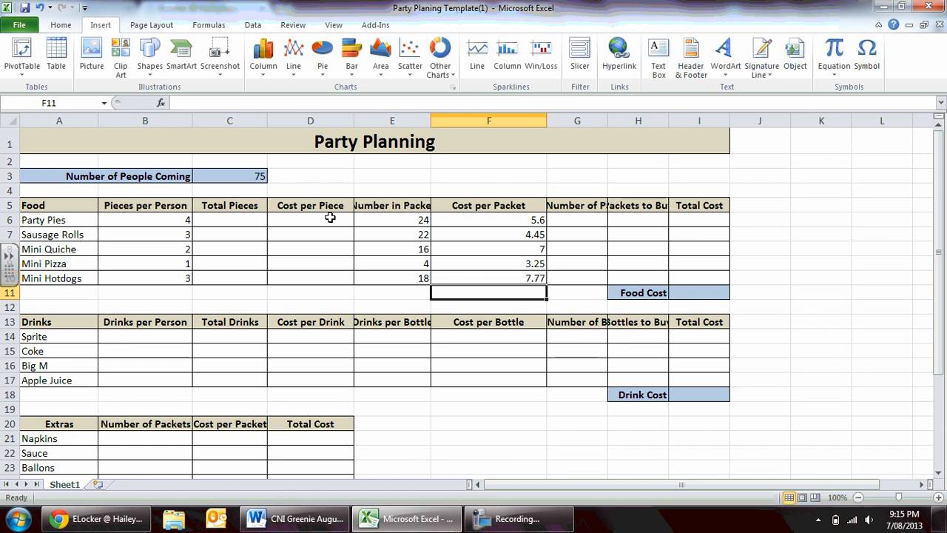
Format the food Cost per Packet values in F6:F10 as Currency with the $ symbol and two decimal places.
{"action": "key", "text": "Up"}
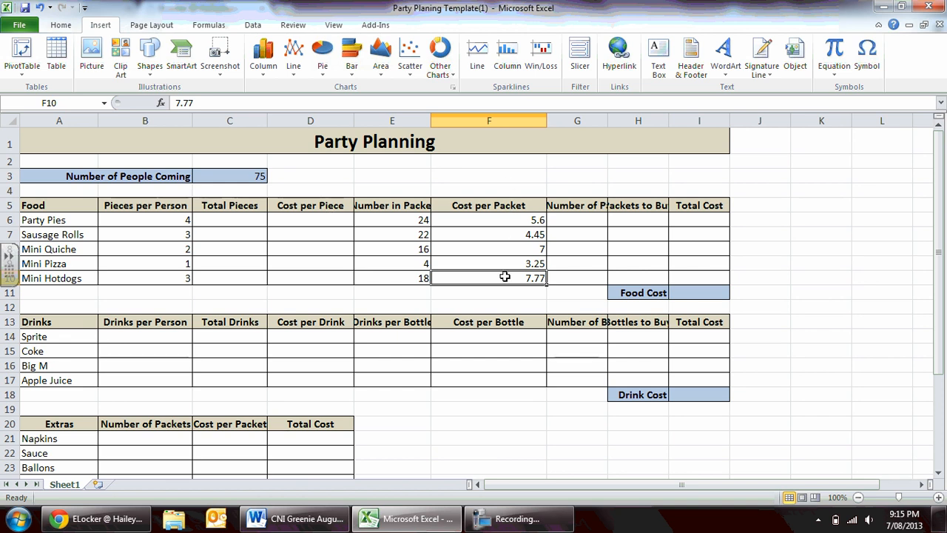
{"action": "left_click_drag", "start_coordinate": [502, 220], "coordinate": [499, 274]}
{"action": "right_click", "coordinate": [493, 238]}
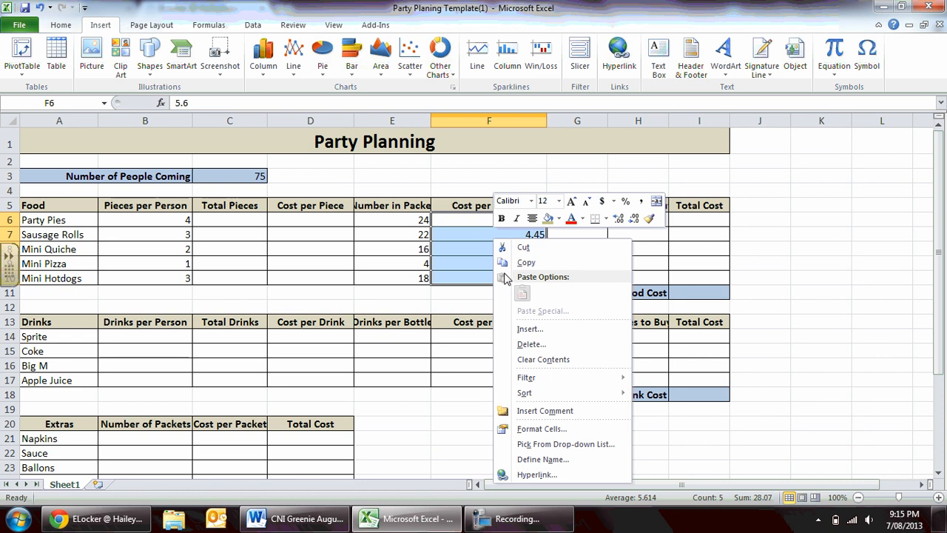
{"action": "left_click", "coordinate": [531, 430]}
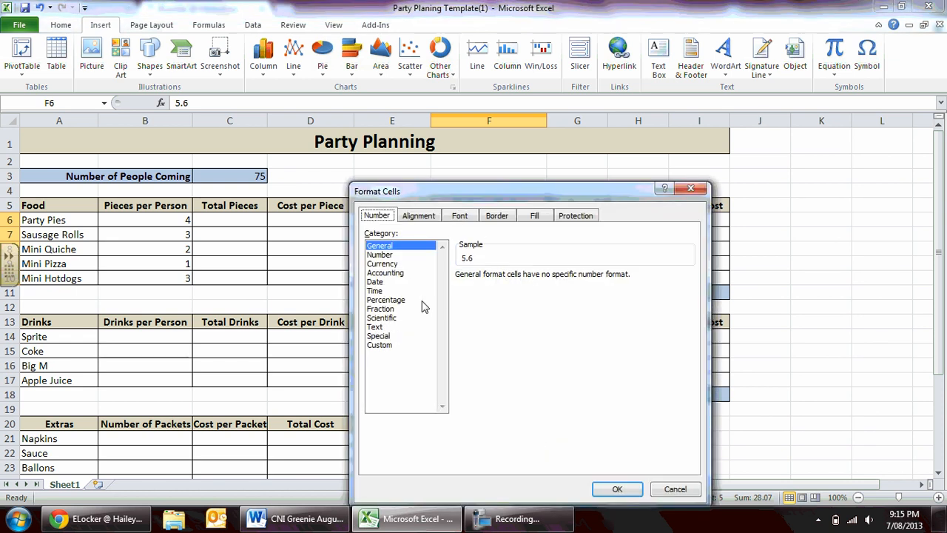
{"action": "left_click", "coordinate": [390, 266]}
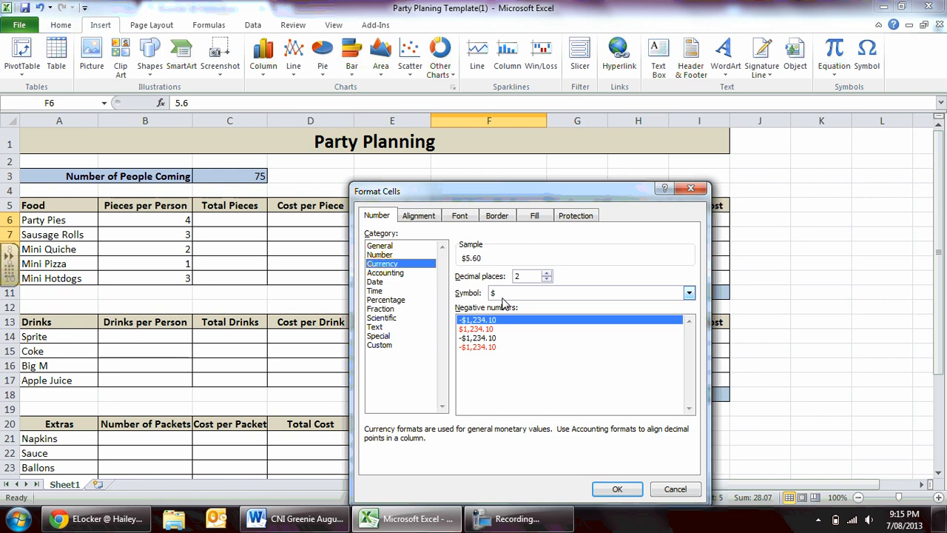
{"action": "left_click", "coordinate": [620, 489]}
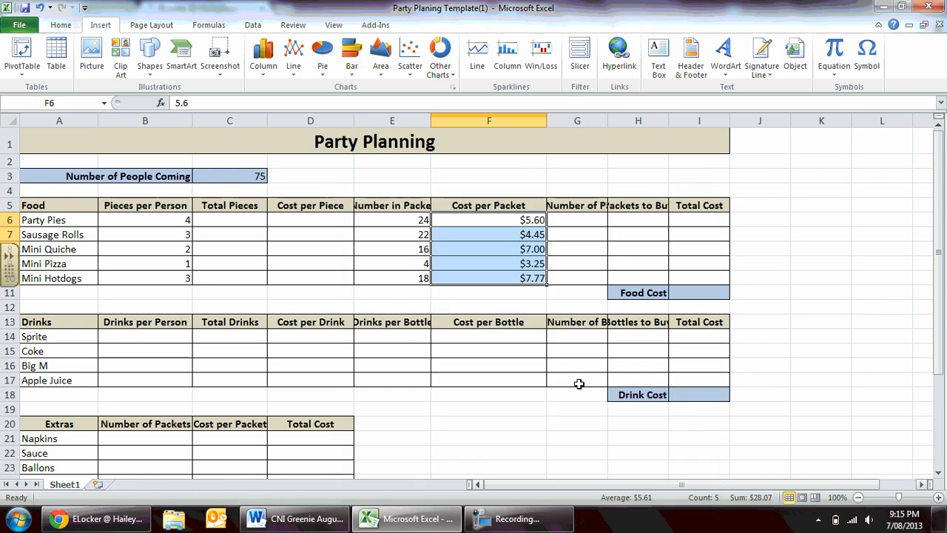
Calculate Total Pieces for Party Pies in C6 by multiplying the number of people by pieces per person, =C3*B6.
{"action": "left_click", "coordinate": [515, 281]}
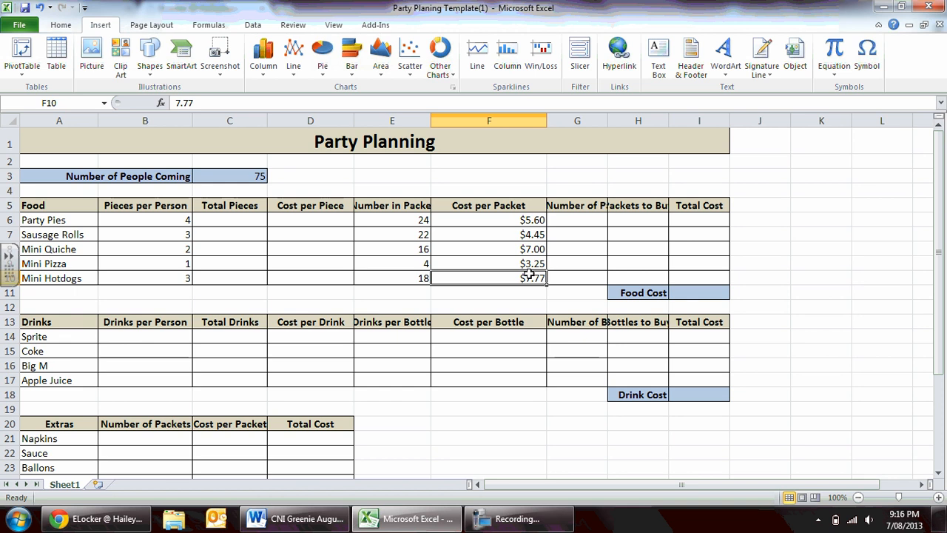
{"action": "left_click", "coordinate": [219, 221]}
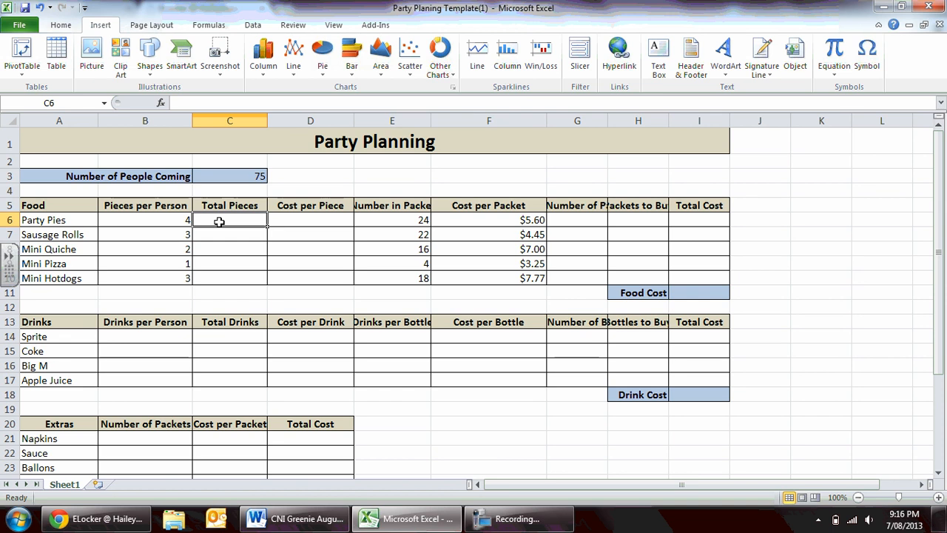
{"action": "left_click", "coordinate": [235, 175]}
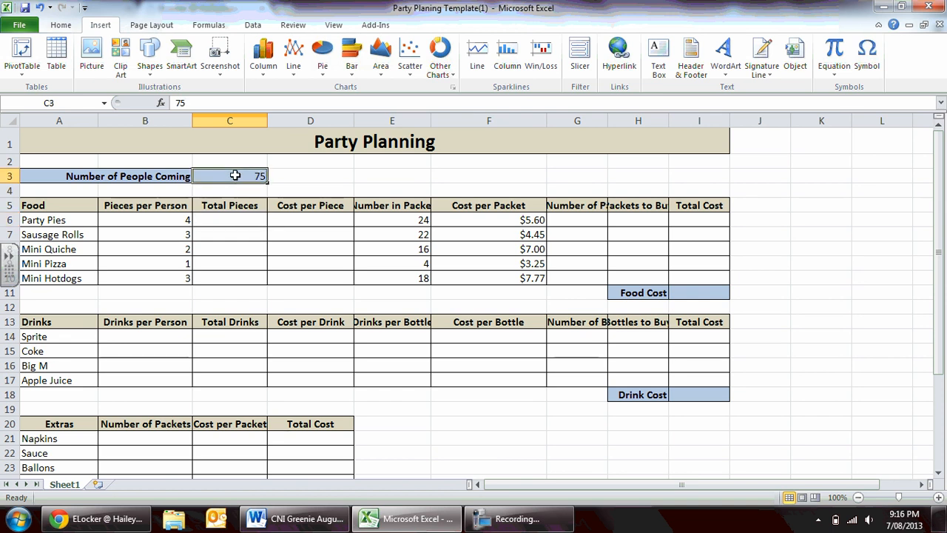
{"action": "left_click", "coordinate": [157, 220]}
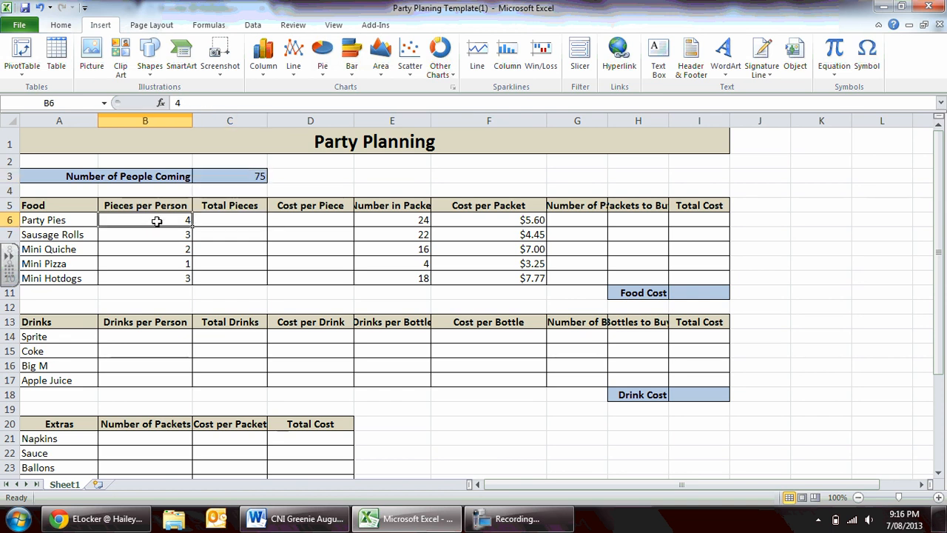
{"action": "left_click", "coordinate": [234, 220]}
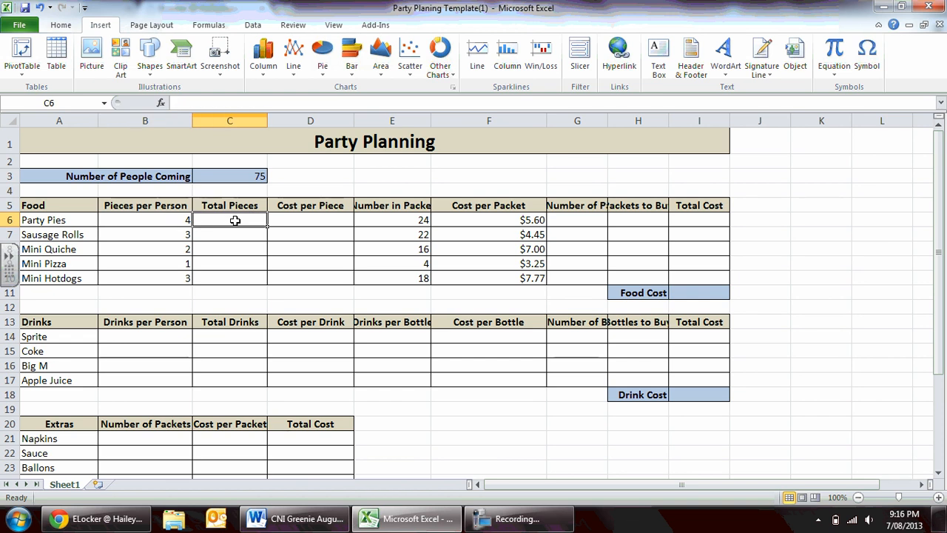
{"action": "type", "text": "="}
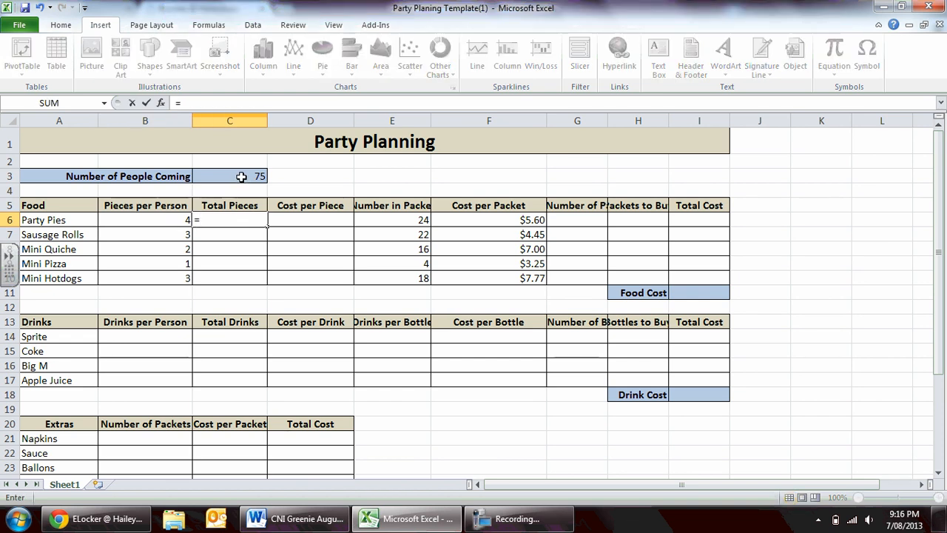
{"action": "left_click", "coordinate": [235, 176]}
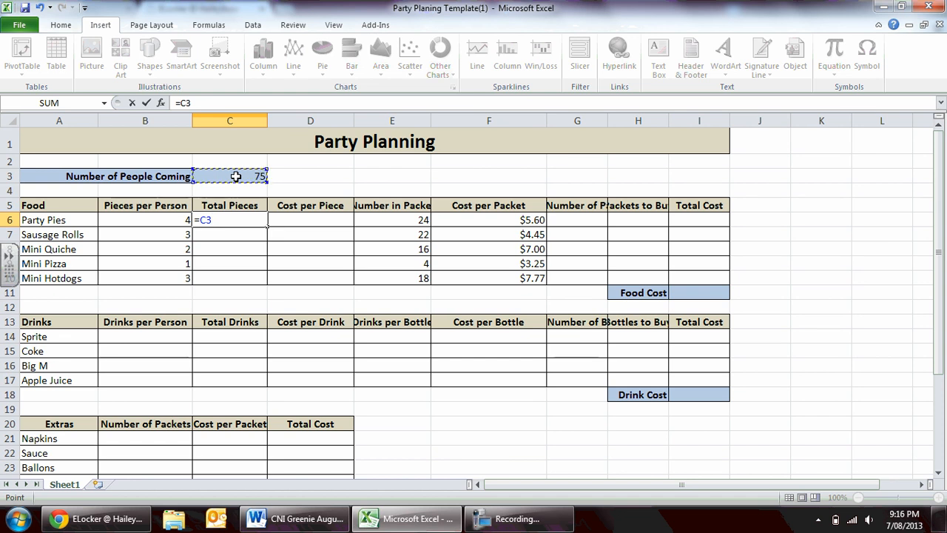
{"action": "type", "text": "*"}
{"action": "left_click", "coordinate": [159, 218]}
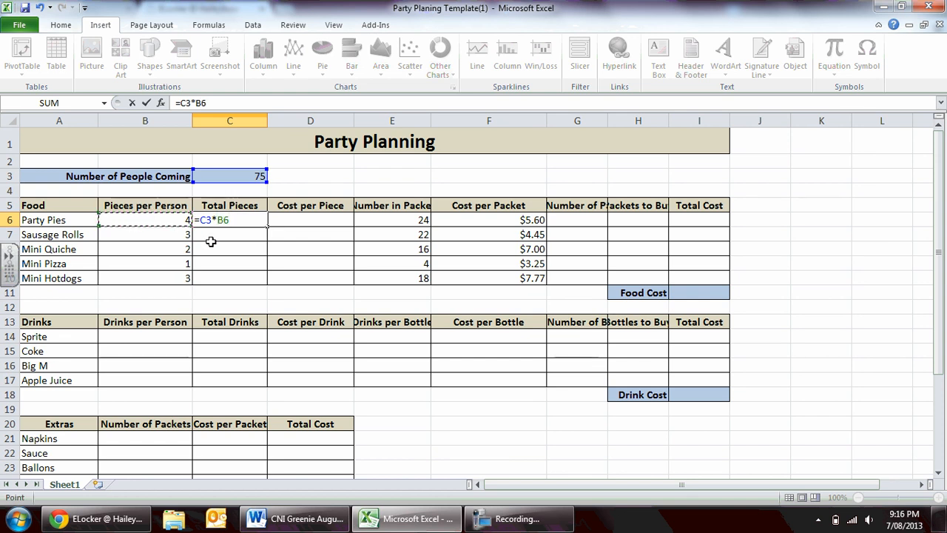
{"action": "key", "text": "Return"}
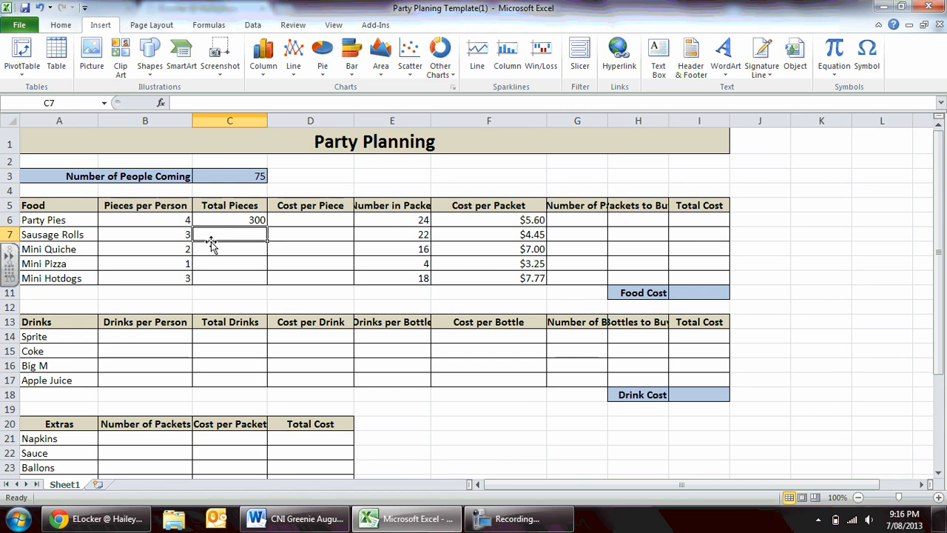
Calculate Total Pieces for Sausage Rolls in C7 with the formula =C3*B7.
{"action": "type", "text": "="}
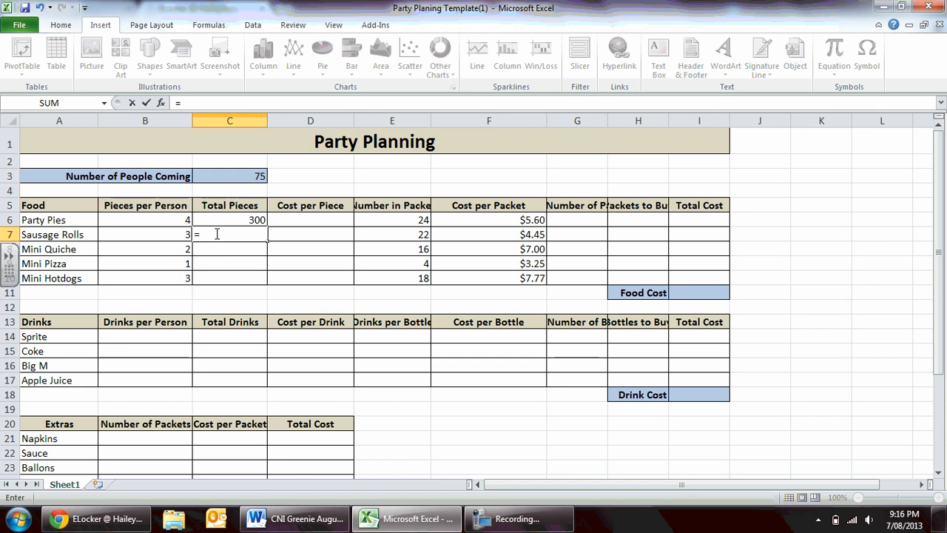
{"action": "left_click", "coordinate": [244, 176]}
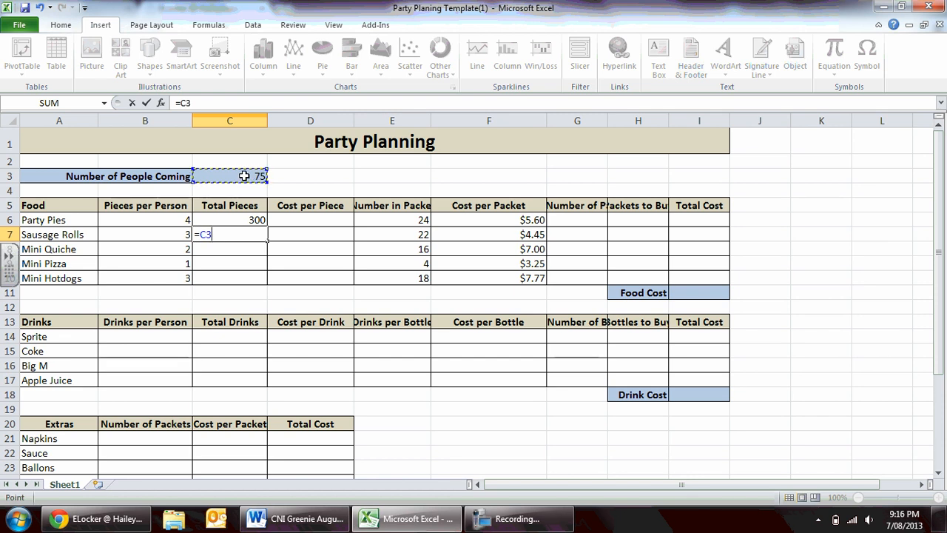
{"action": "type", "text": "*"}
{"action": "left_click", "coordinate": [132, 235]}
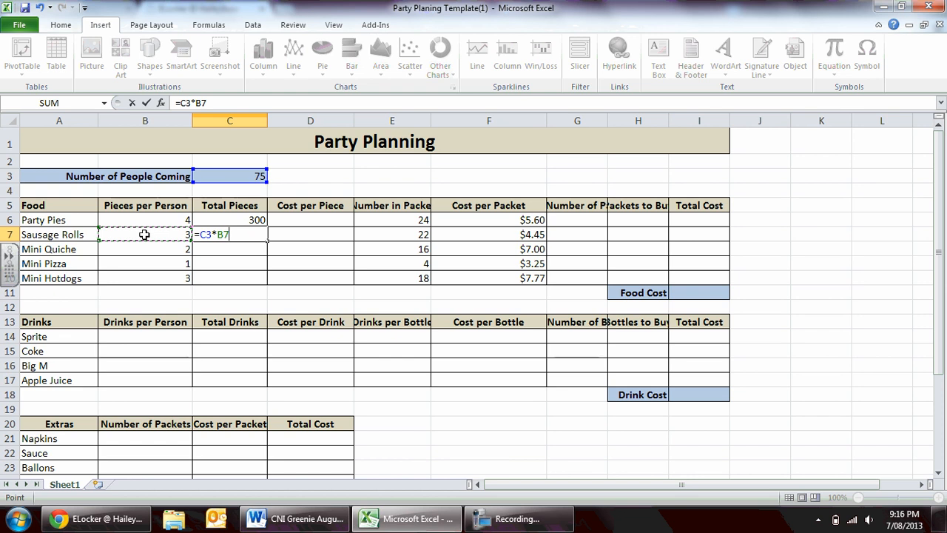
{"action": "key", "text": "Return"}
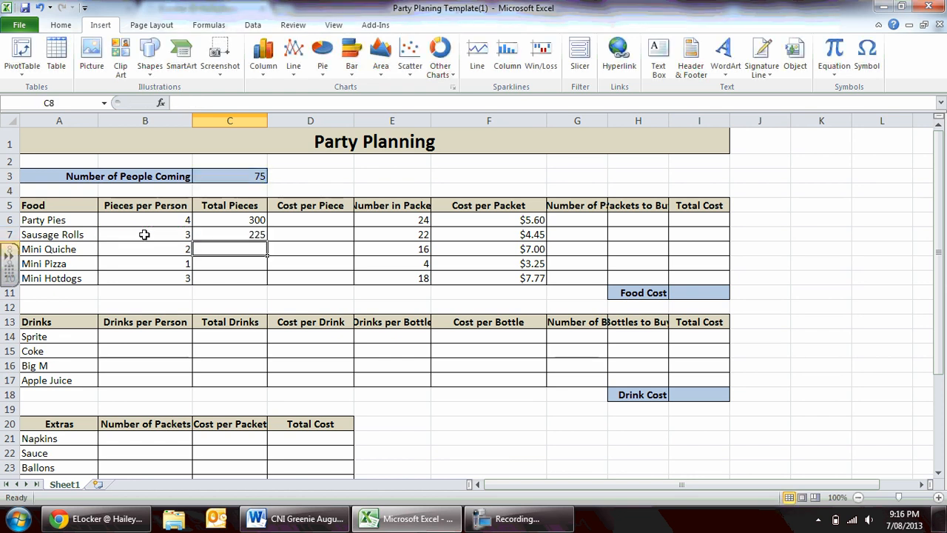
Calculate Total Pieces for Mini Quiche in C8 with the formula =C3*B8.
{"action": "type", "text": "="}
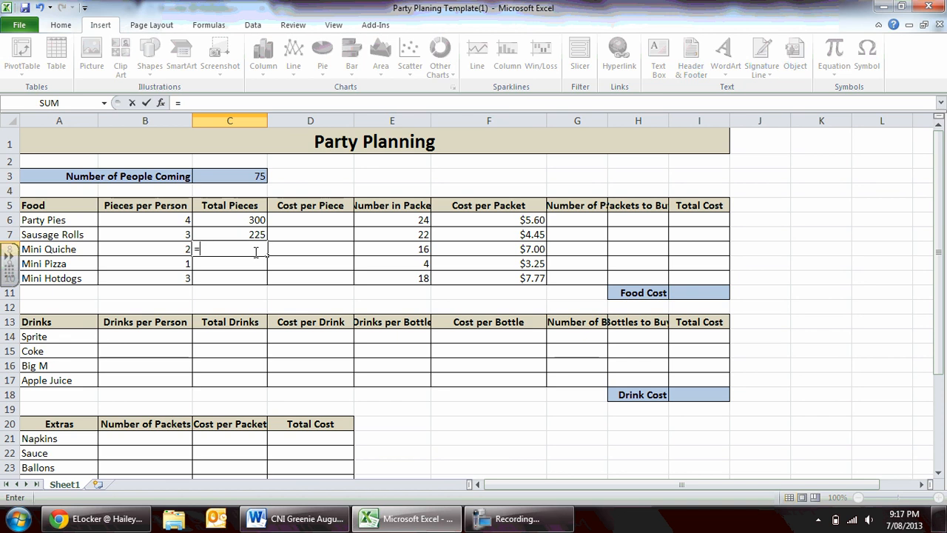
{"action": "left_click", "coordinate": [243, 175]}
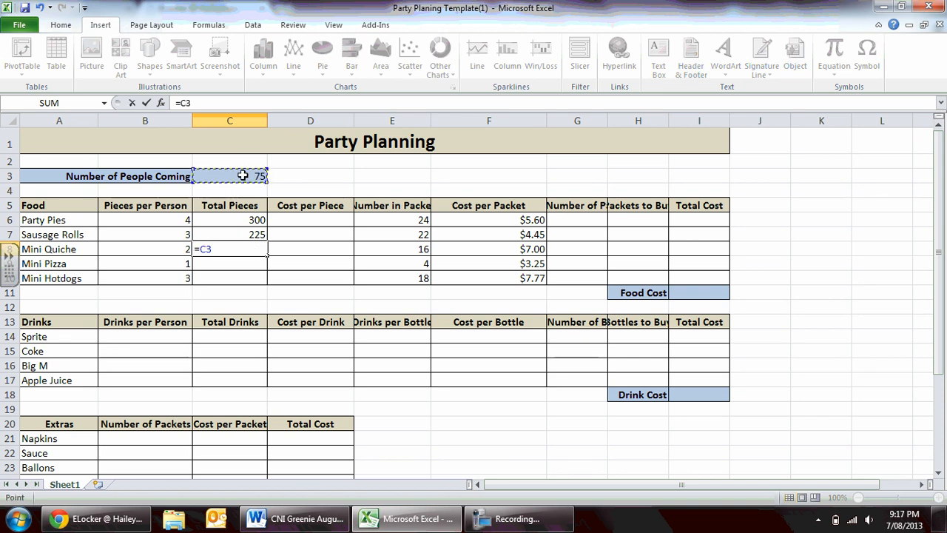
{"action": "type", "text": "*"}
{"action": "left_click", "coordinate": [166, 249]}
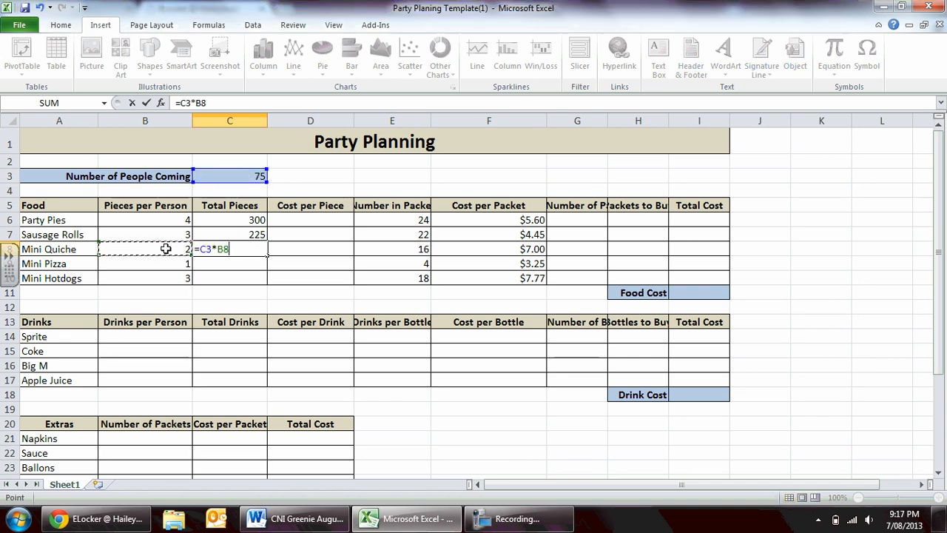
{"action": "key", "text": "Return"}
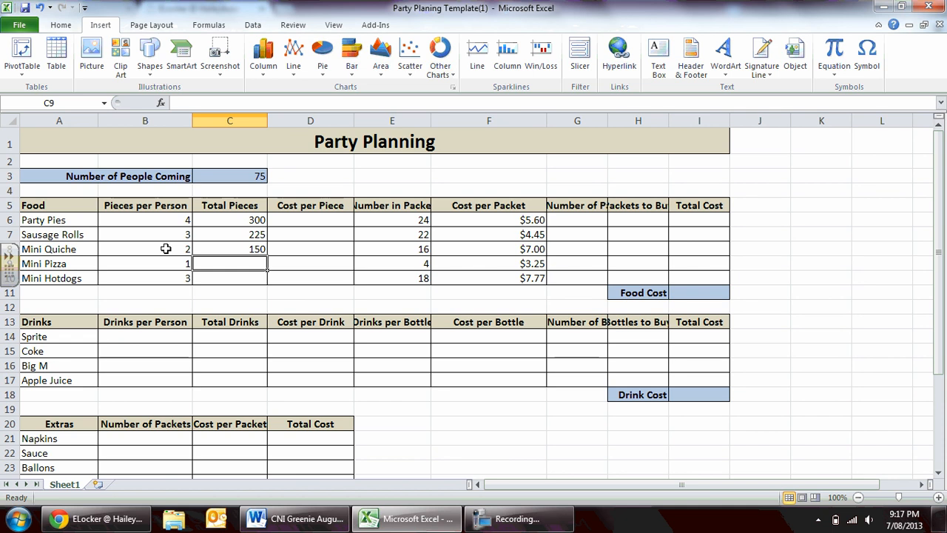
Calculate Total Pieces for Mini Pizza in C9 with the formula =C3*B9.
{"action": "type", "text": "="}
{"action": "left_click", "coordinate": [243, 176]}
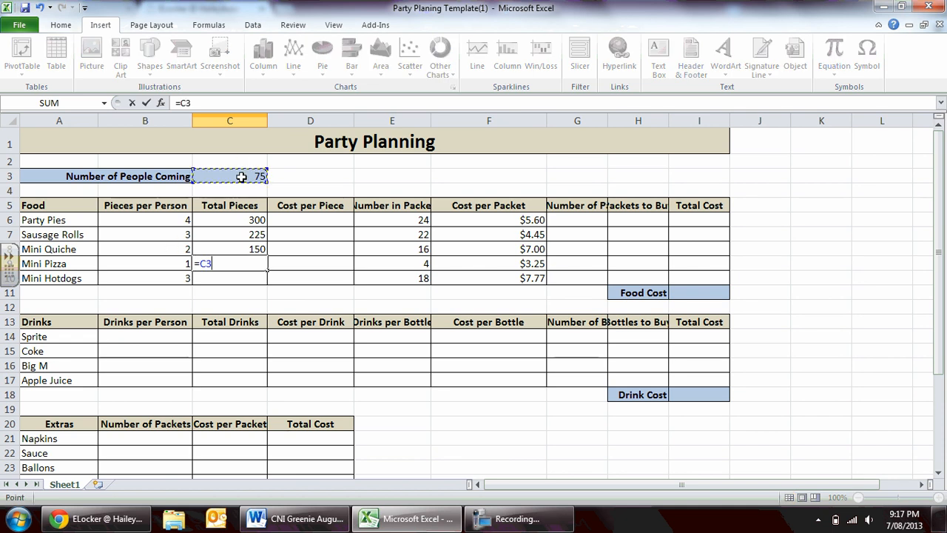
{"action": "type", "text": "*"}
{"action": "left_click", "coordinate": [144, 262]}
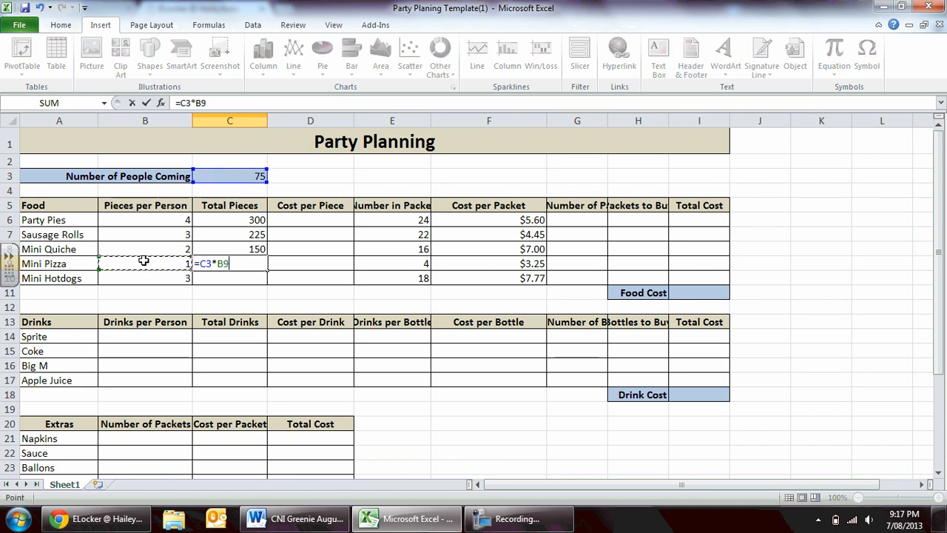
{"action": "key", "text": "Return"}
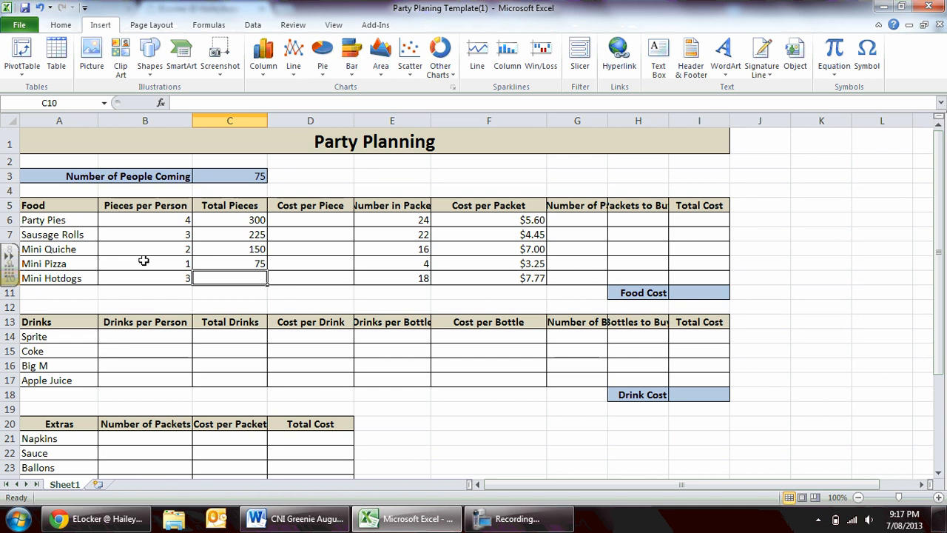
Calculate Total Pieces for Mini Hotdogs in C10 with the formula =C3*B10.
{"action": "type", "text": "="}
{"action": "left_click", "coordinate": [237, 179]}
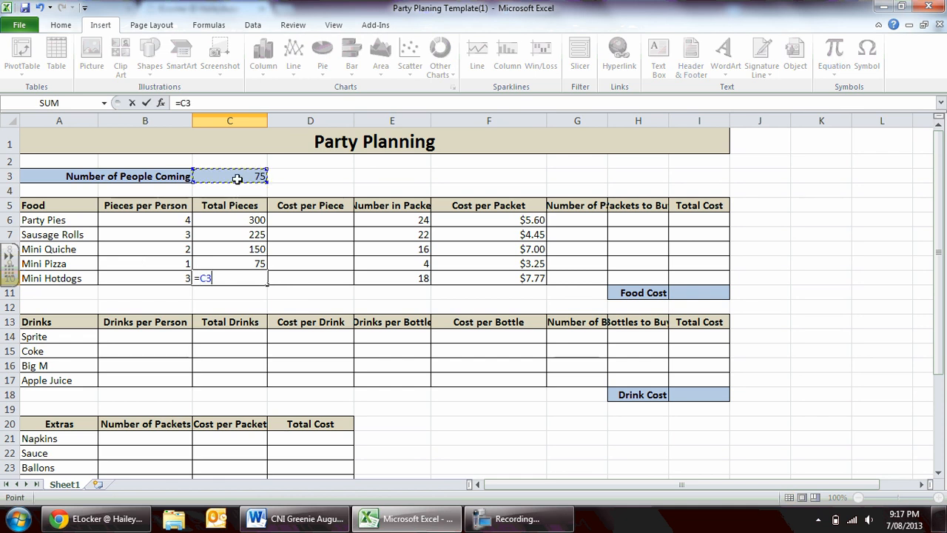
{"action": "type", "text": "*"}
{"action": "left_click", "coordinate": [170, 280]}
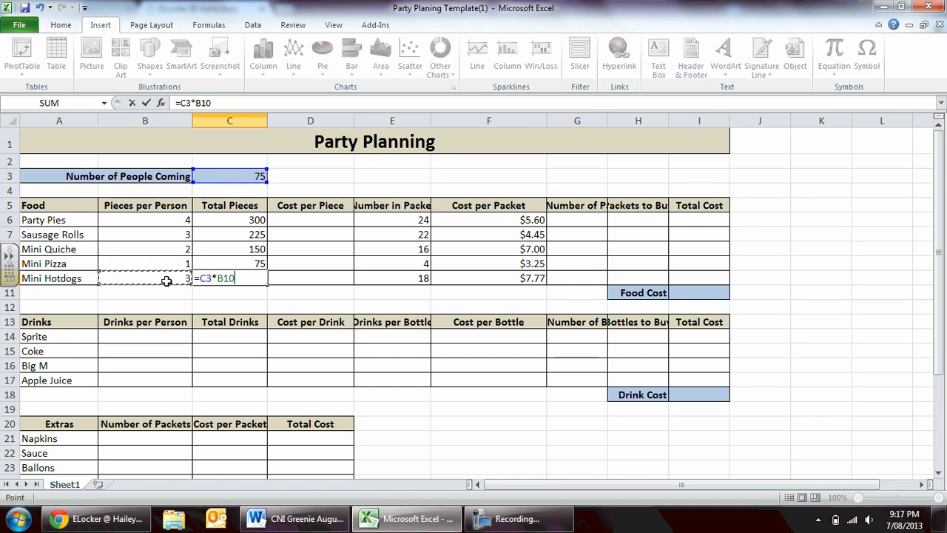
{"action": "key", "text": "Return"}
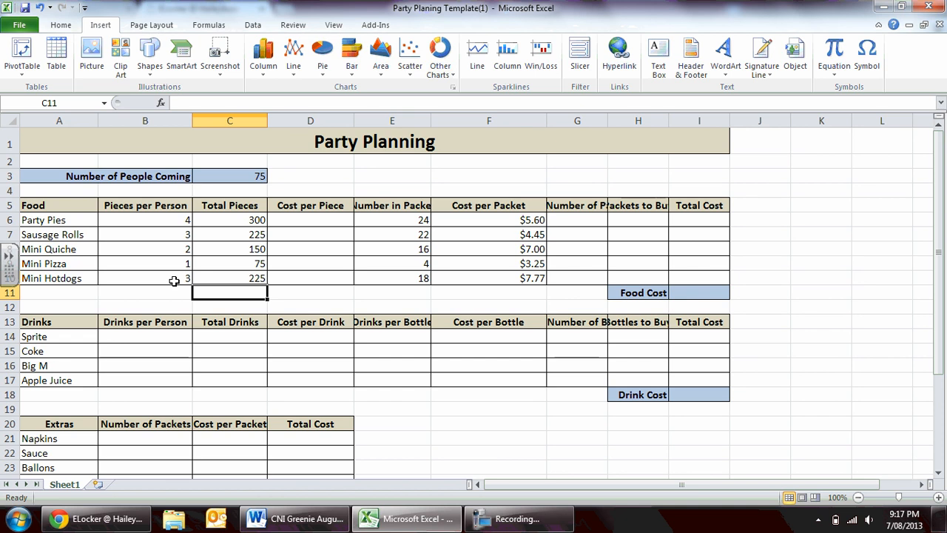
Widen column E slightly so the full Number in Packet heading fits.
{"action": "key", "text": "Up"}
{"action": "key", "text": "Up"}
{"action": "key", "text": "Up"}
{"action": "key", "text": "Up"}
{"action": "key", "text": "Up"}
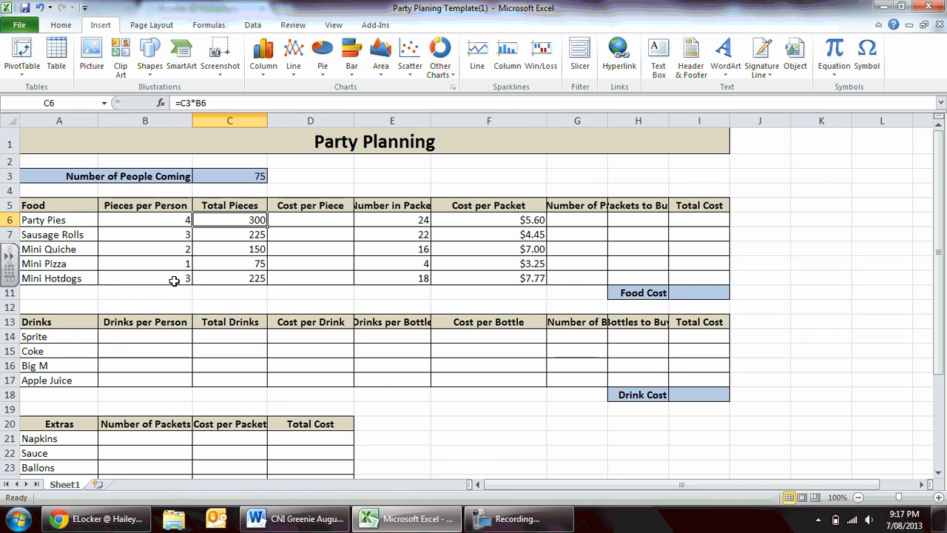
{"action": "key", "text": "Right"}
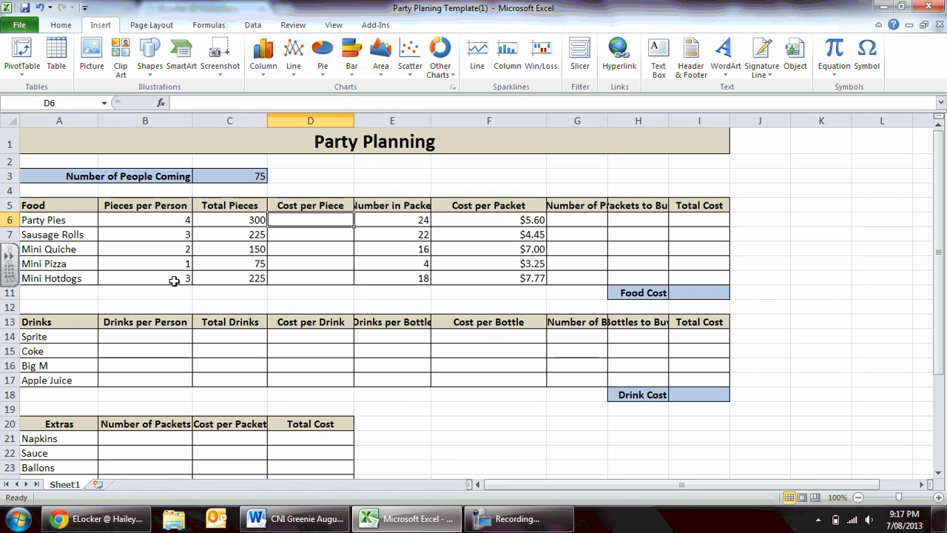
{"action": "left_click", "coordinate": [484, 219]}
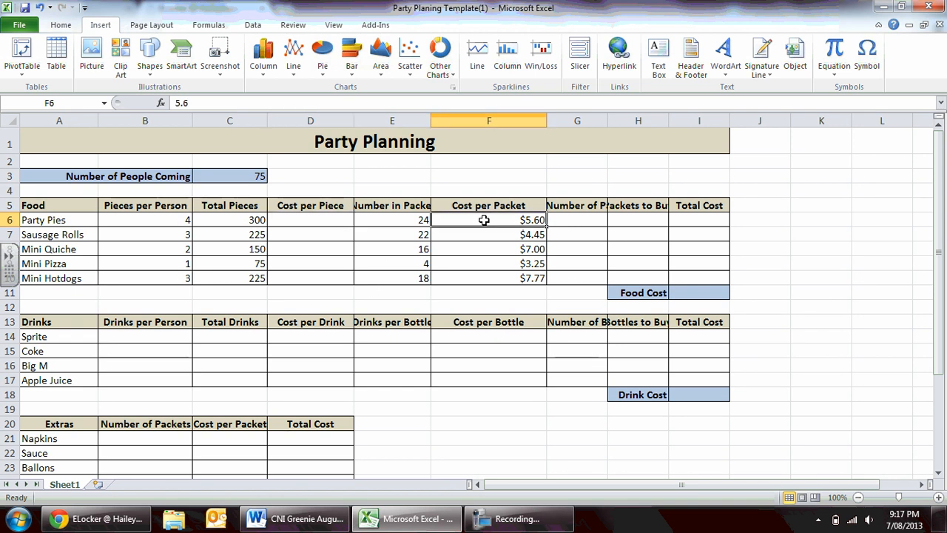
{"action": "left_click", "coordinate": [413, 221]}
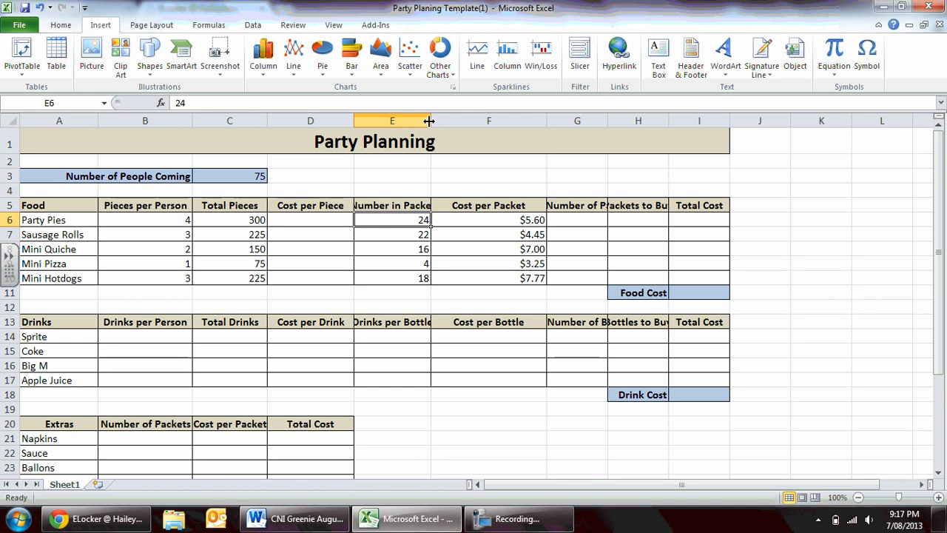
{"action": "left_click_drag", "start_coordinate": [430, 120], "coordinate": [439, 120]}
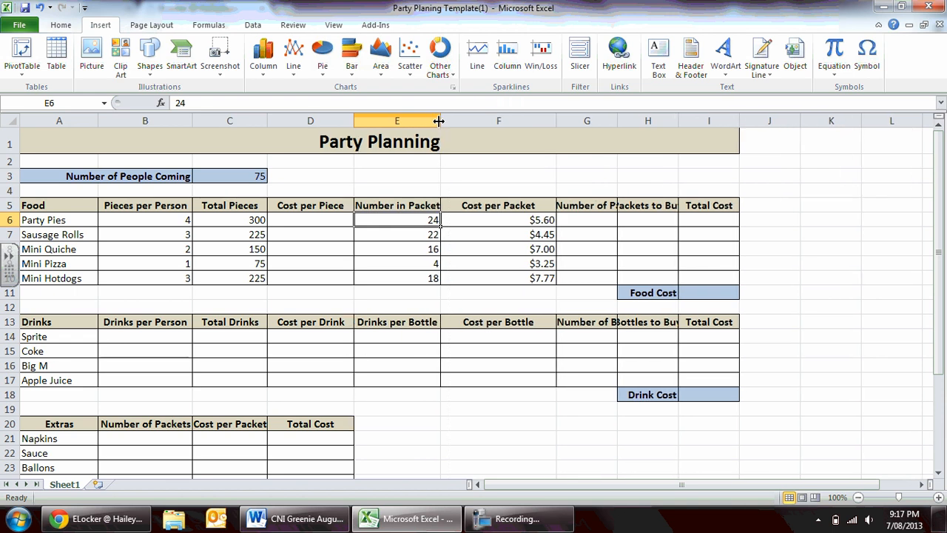
Calculate Cost per Piece for Party Pies in D6 by dividing cost per packet by number in packet, =F6/E6.
{"action": "left_click", "coordinate": [303, 220]}
{"action": "type", "text": "="}
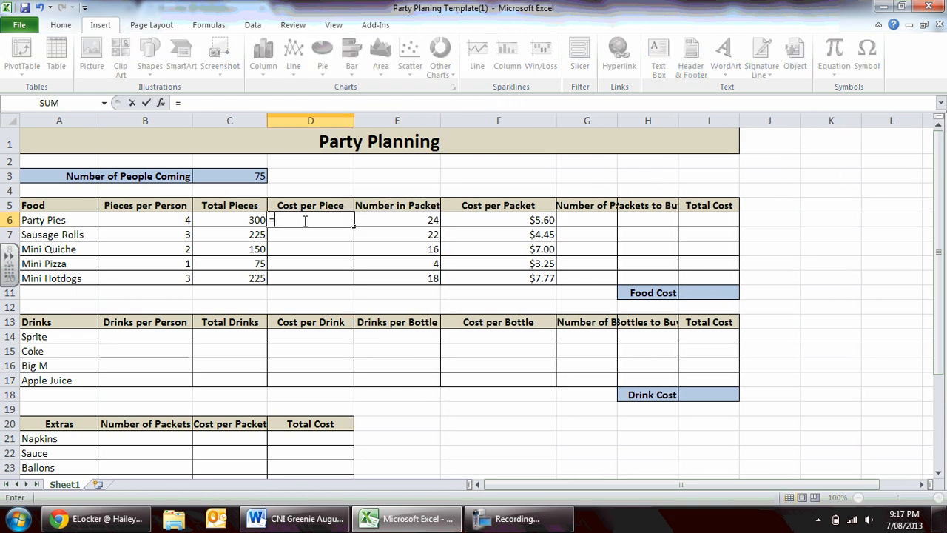
{"action": "left_click", "coordinate": [484, 220]}
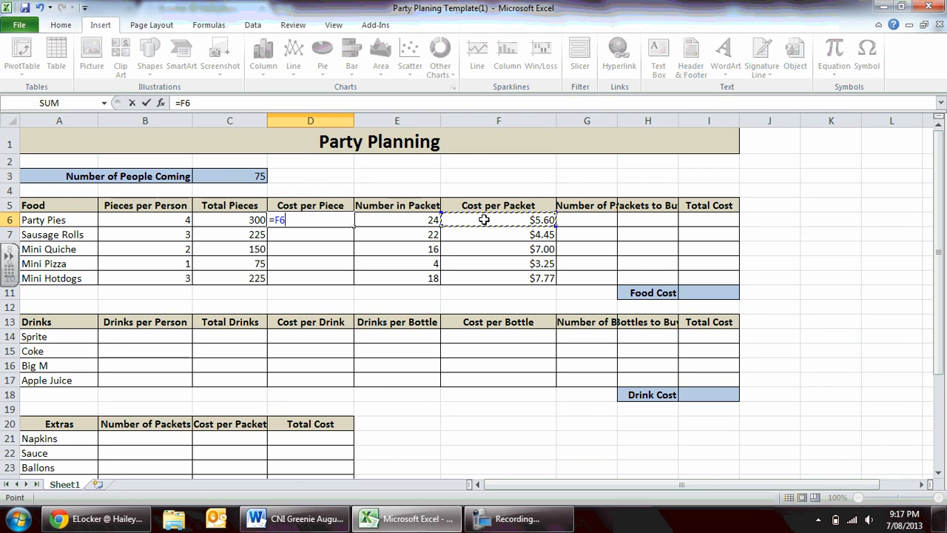
{"action": "type", "text": "/"}
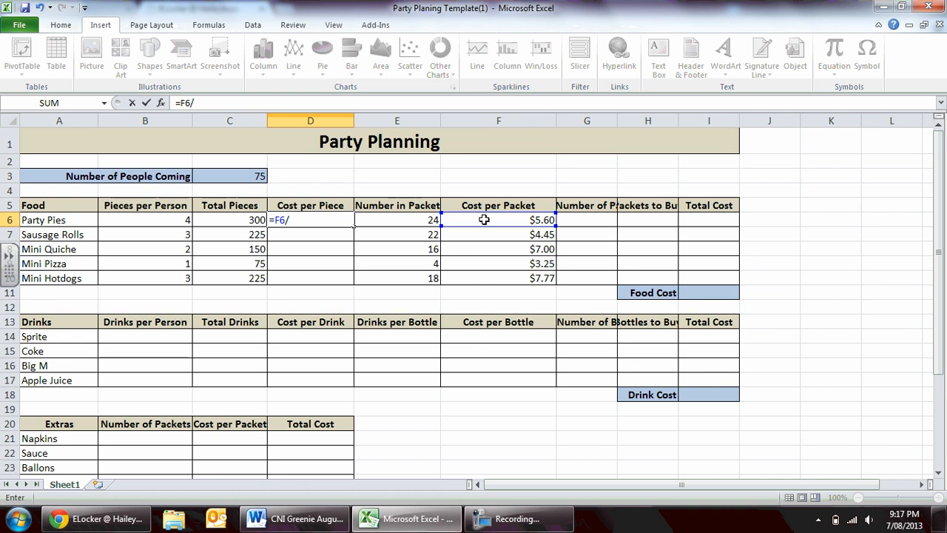
{"action": "left_click", "coordinate": [428, 219]}
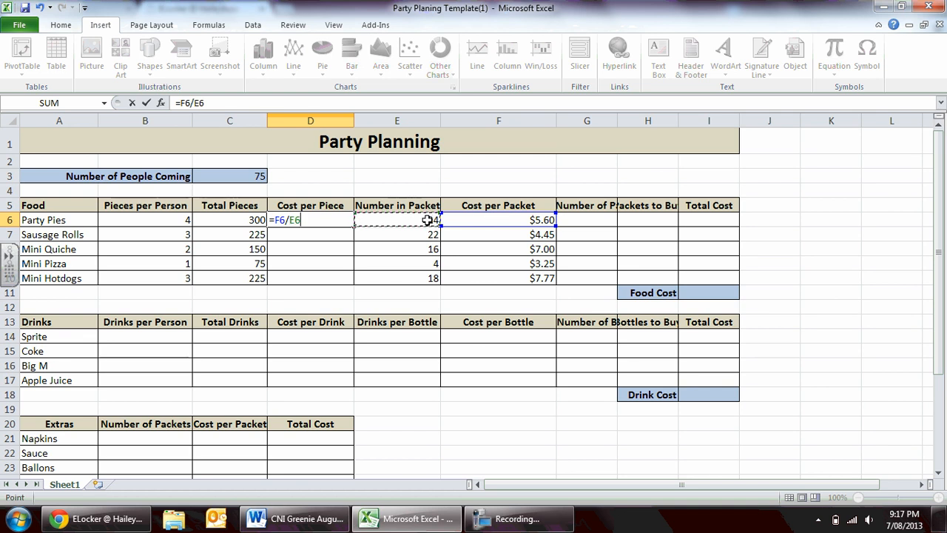
{"action": "key", "text": "Return"}
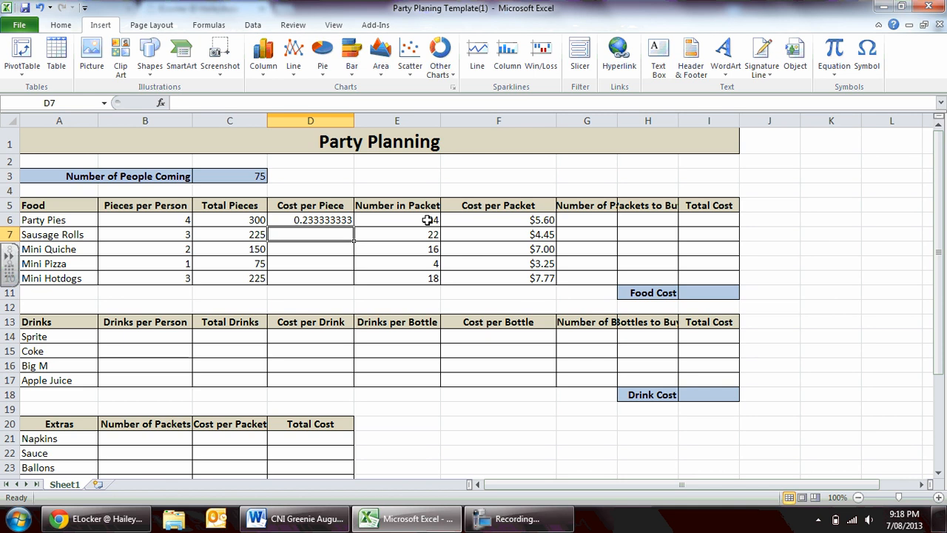
Format the Party Pies Cost per Piece in D6 as Currency with two decimal places and the $ symbol.
{"action": "left_click", "coordinate": [338, 219]}
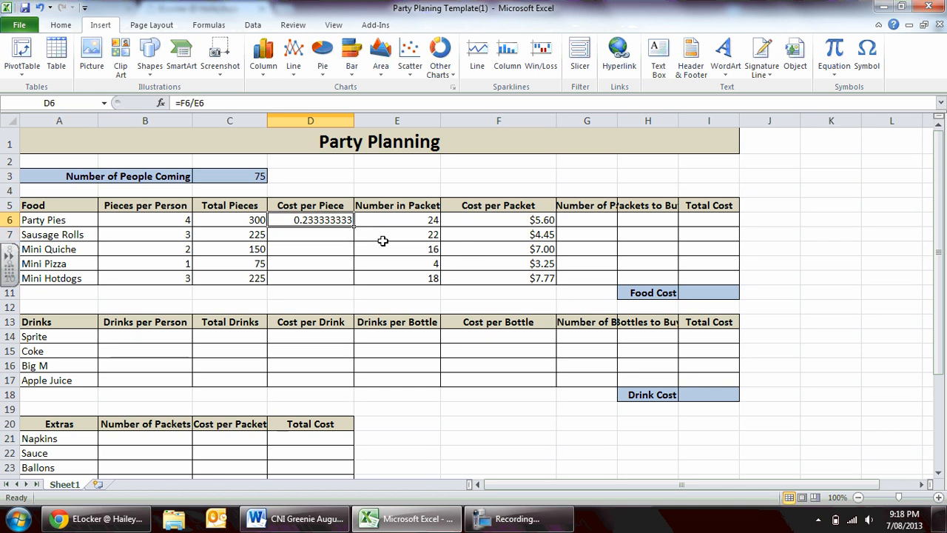
{"action": "right_click", "coordinate": [336, 220]}
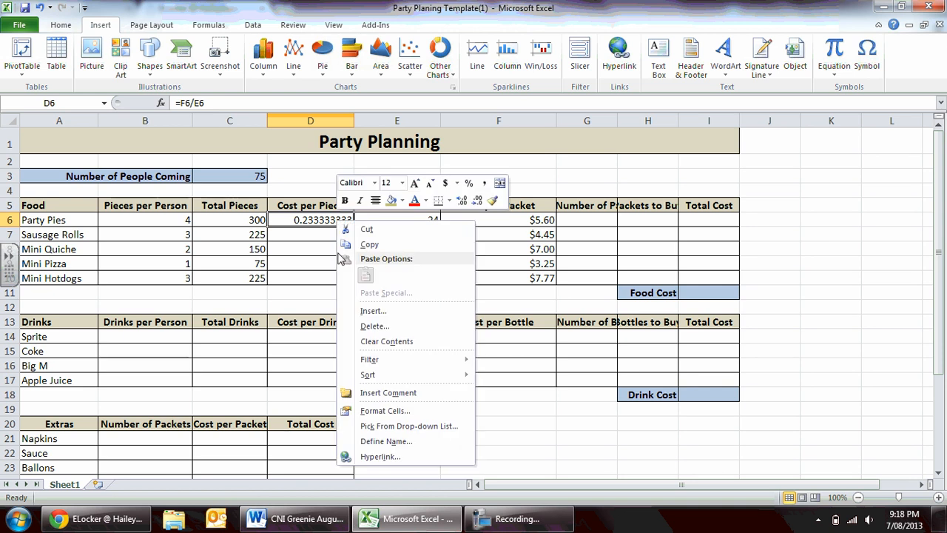
{"action": "left_click", "coordinate": [375, 414]}
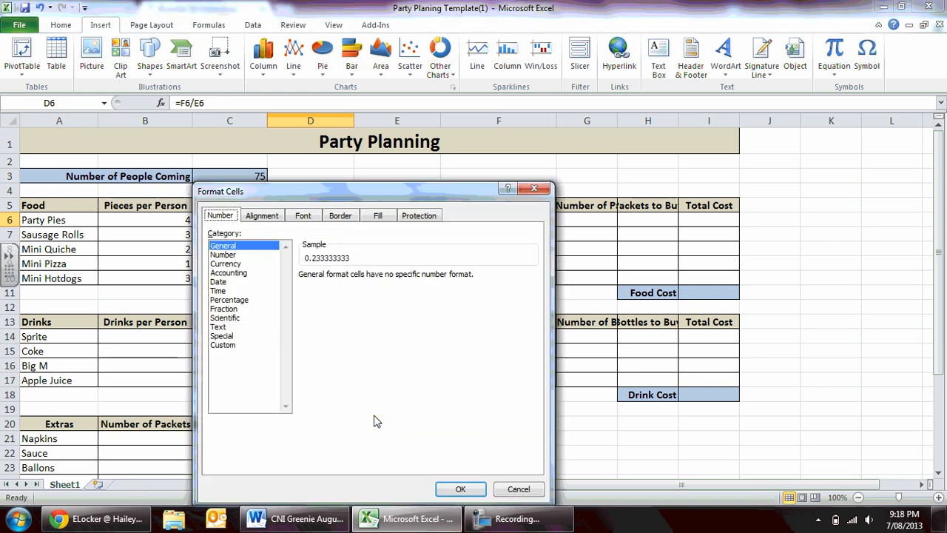
{"action": "left_click", "coordinate": [235, 263]}
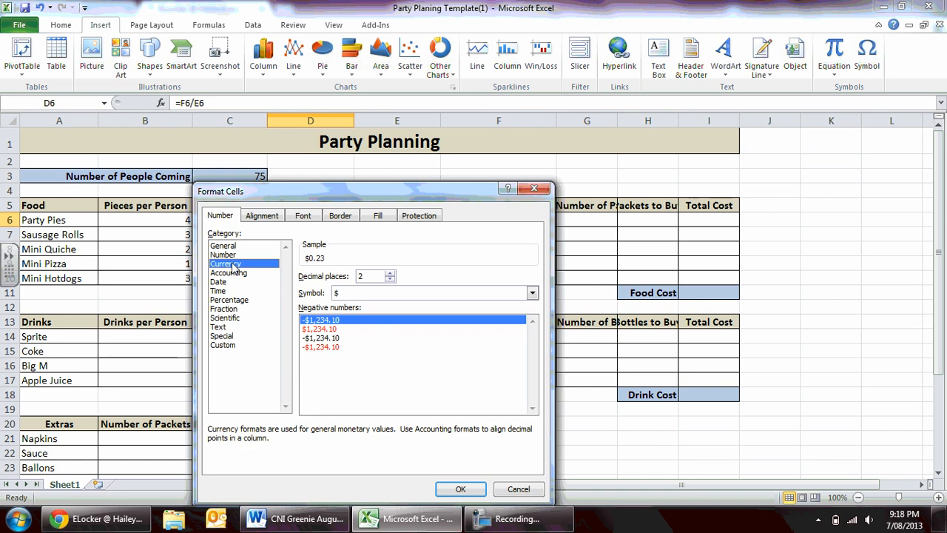
{"action": "left_click", "coordinate": [460, 489]}
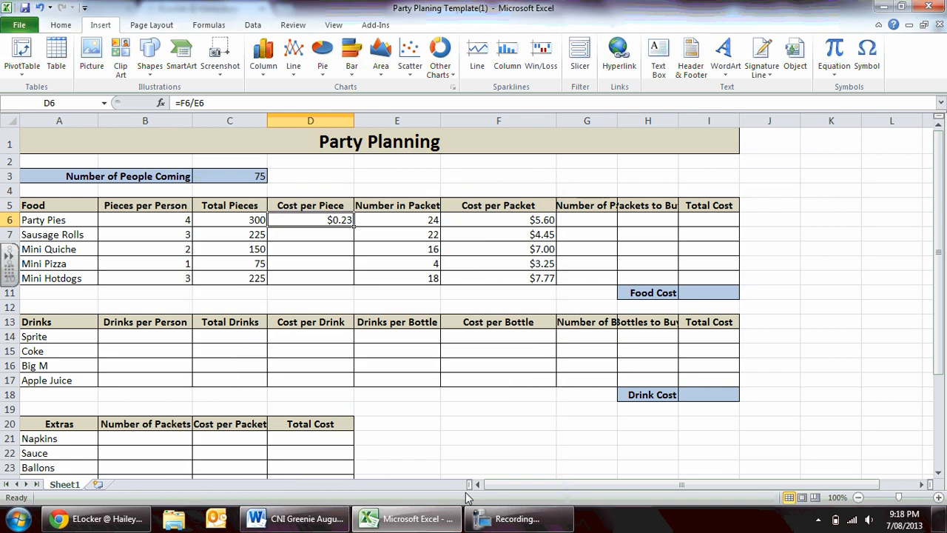
Fill the Cost per Piece formula from D6 down through D10 for the remaining foods.
{"action": "left_click", "coordinate": [392, 279]}
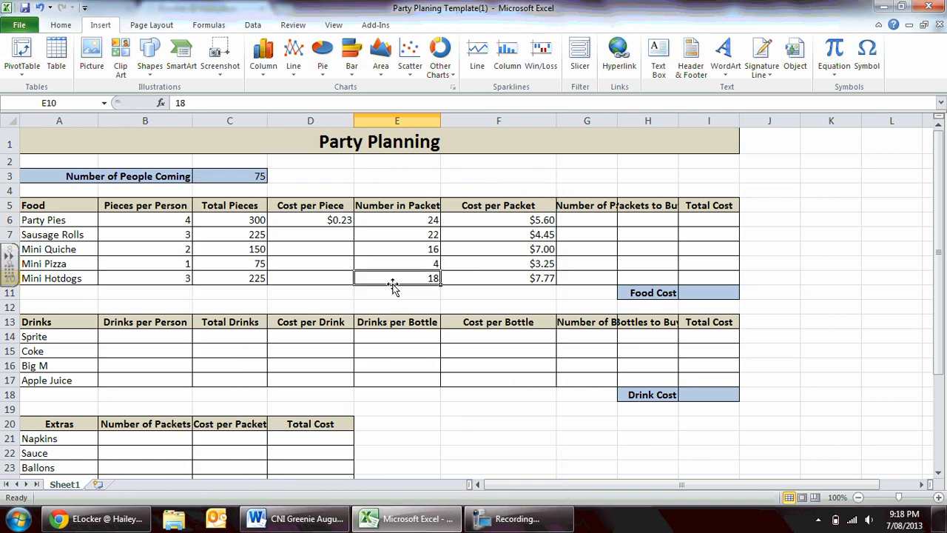
{"action": "left_click", "coordinate": [322, 235]}
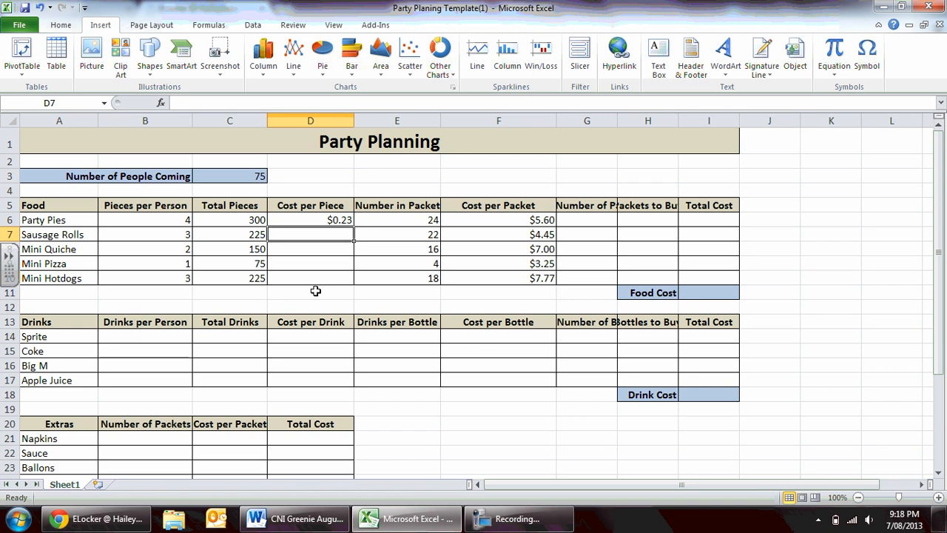
{"action": "left_click", "coordinate": [312, 220]}
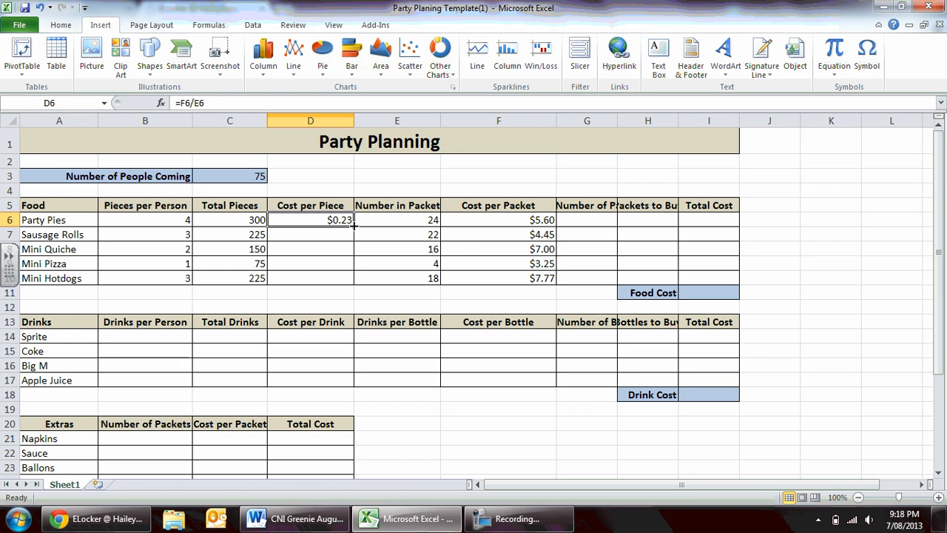
{"action": "left_click_drag", "start_coordinate": [355, 226], "coordinate": [353, 280]}
{"action": "left_click", "coordinate": [383, 281]}
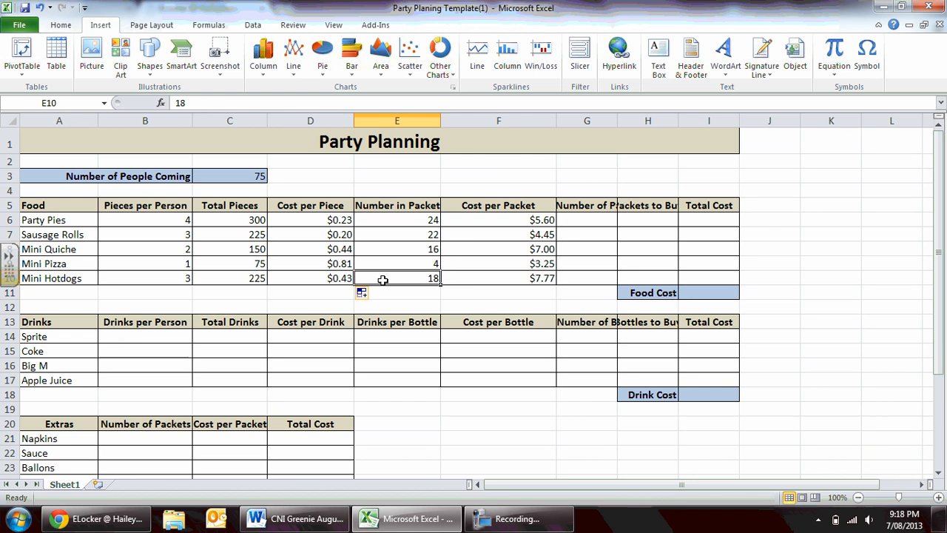
Inspect the Cost per Piece formulas in D6 and D7 to compare their cell references, leaving them unedited.
{"action": "left_click", "coordinate": [345, 281]}
{"action": "left_click", "coordinate": [338, 219]}
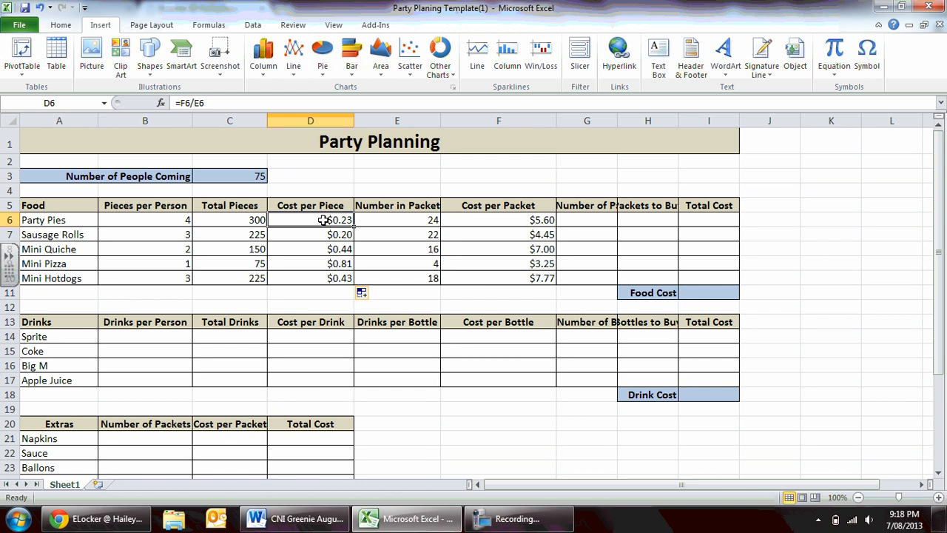
{"action": "double_click", "coordinate": [327, 219]}
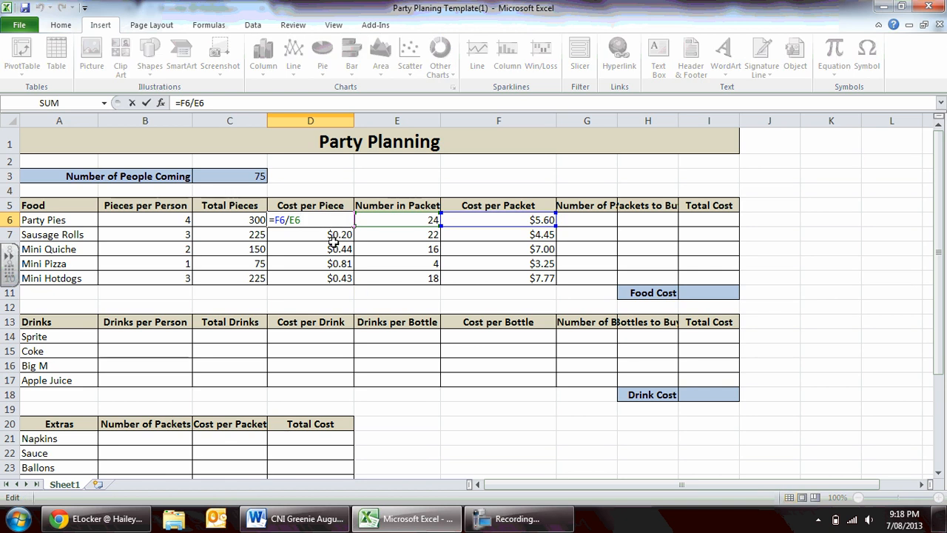
{"action": "key", "text": "Escape"}
{"action": "left_click", "coordinate": [329, 236]}
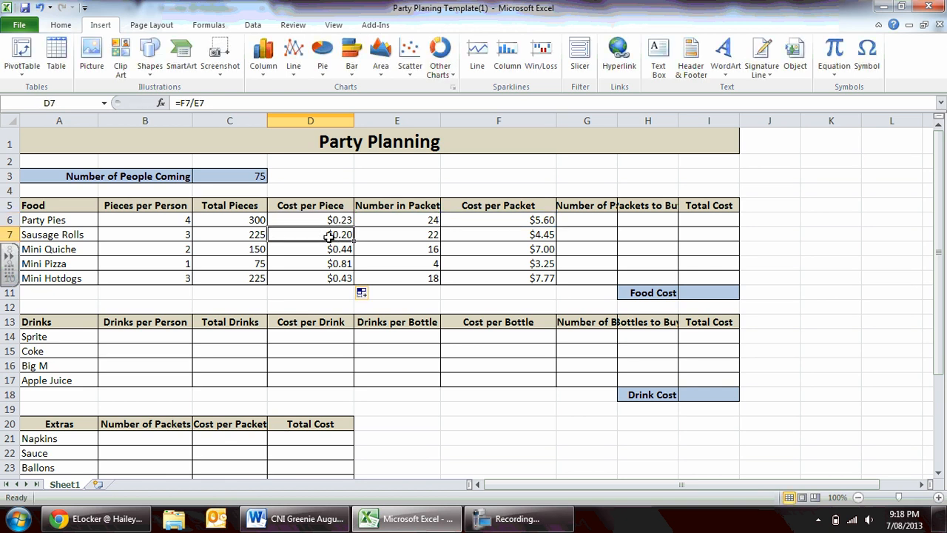
{"action": "double_click", "coordinate": [329, 235]}
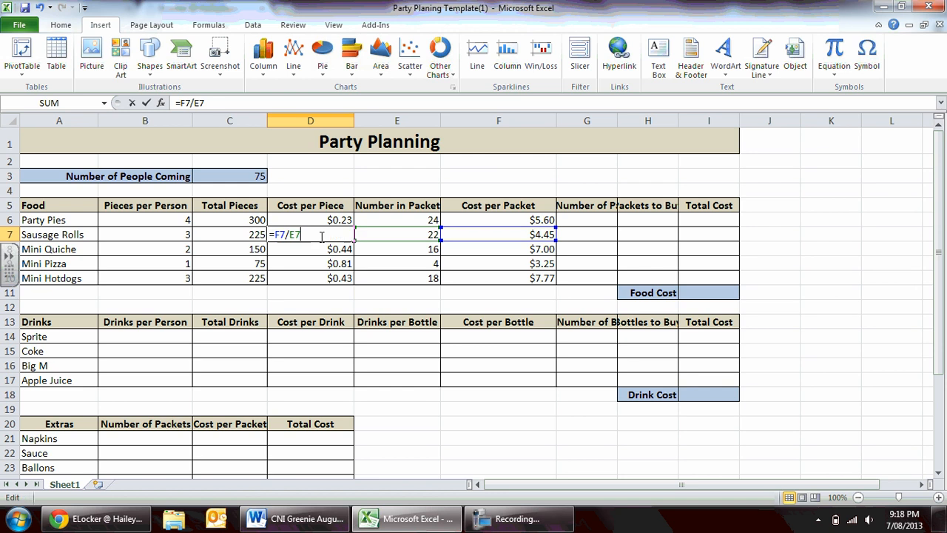
{"action": "key", "text": "Escape"}
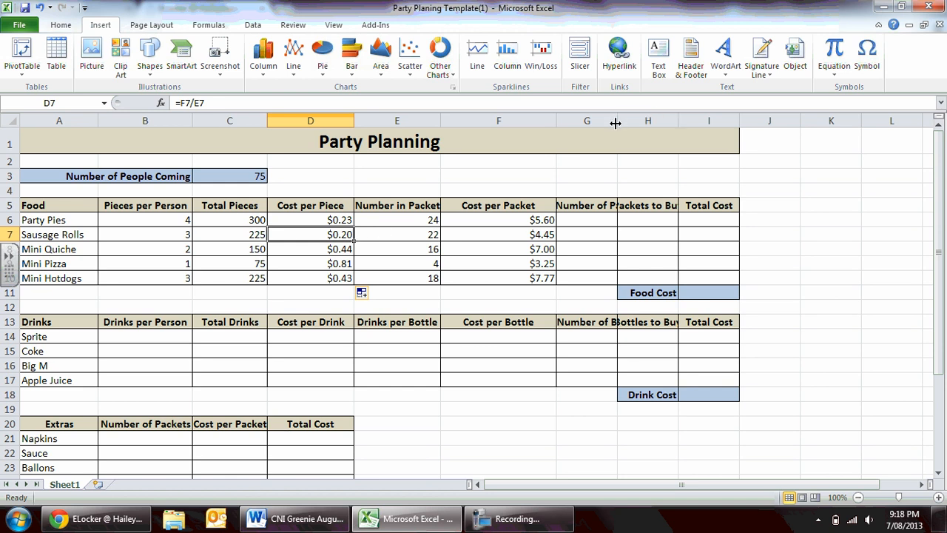
Widen column G to fit its Total Number of Packets heading, and calculate the Party Pies value in G6 with =C6/E6.
{"action": "left_click_drag", "start_coordinate": [613, 123], "coordinate": [690, 121]}
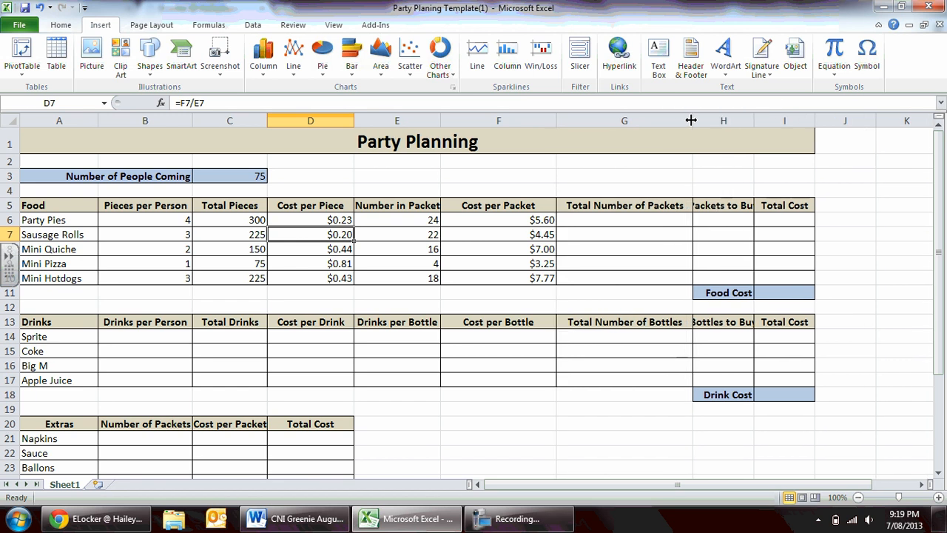
{"action": "left_click", "coordinate": [604, 220]}
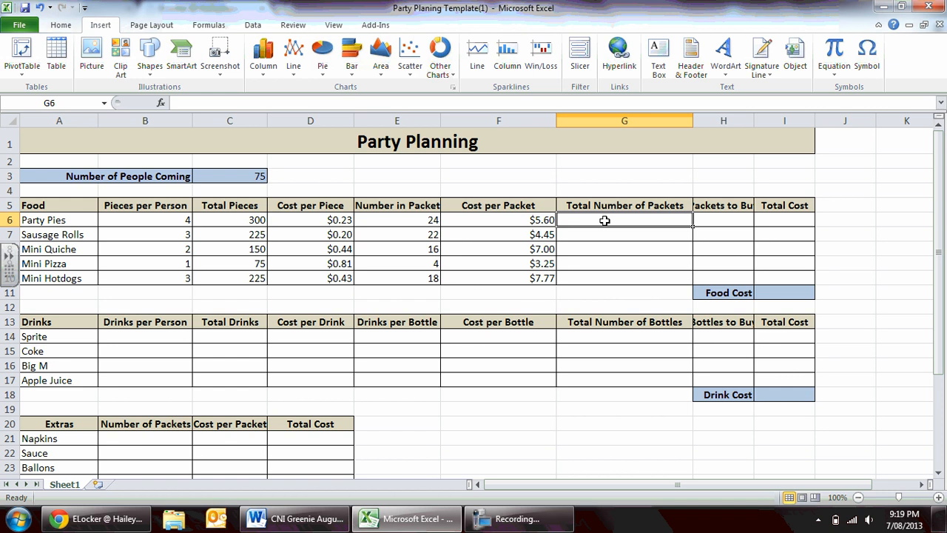
{"action": "left_click", "coordinate": [228, 220]}
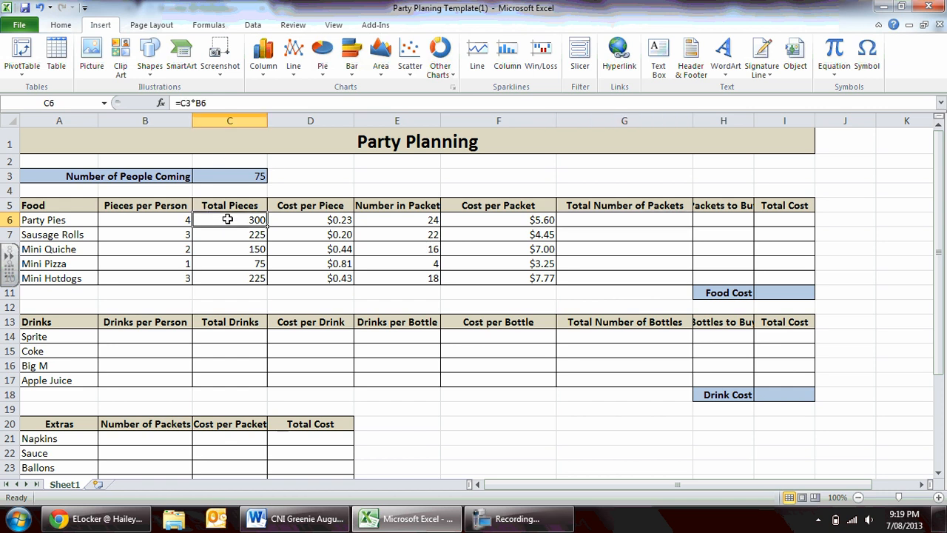
{"action": "left_click", "coordinate": [412, 217]}
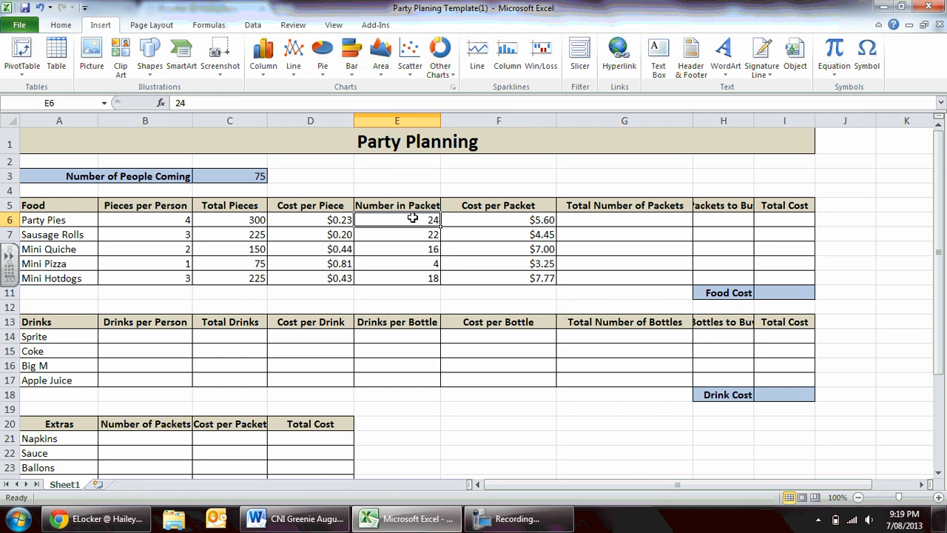
{"action": "left_click", "coordinate": [588, 219]}
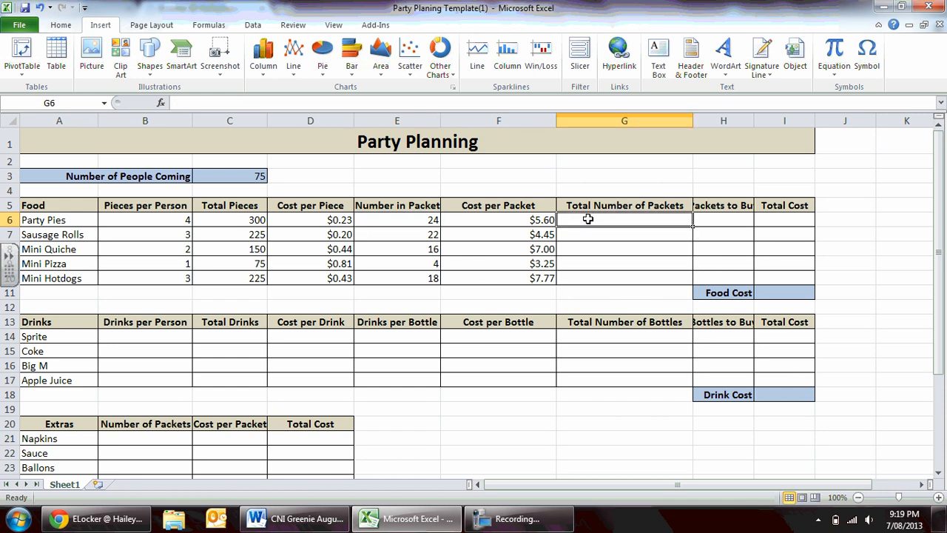
{"action": "type", "text": "="}
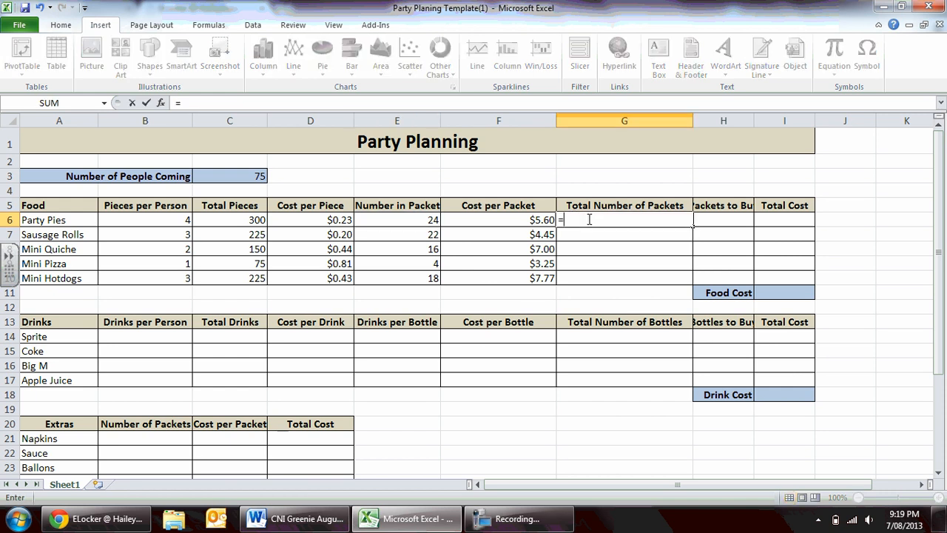
{"action": "left_click", "coordinate": [240, 220]}
{"action": "type", "text": "/"}
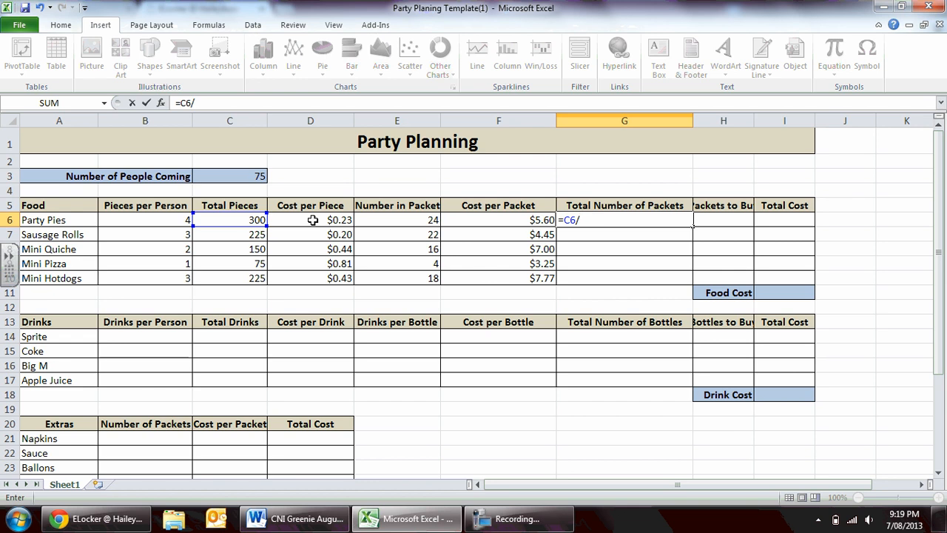
{"action": "left_click", "coordinate": [428, 223]}
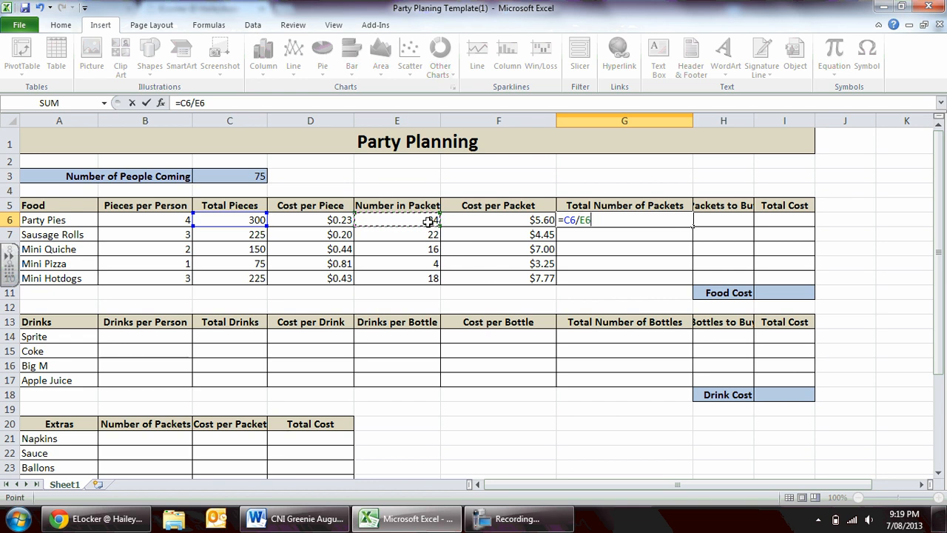
{"action": "key", "text": "Return"}
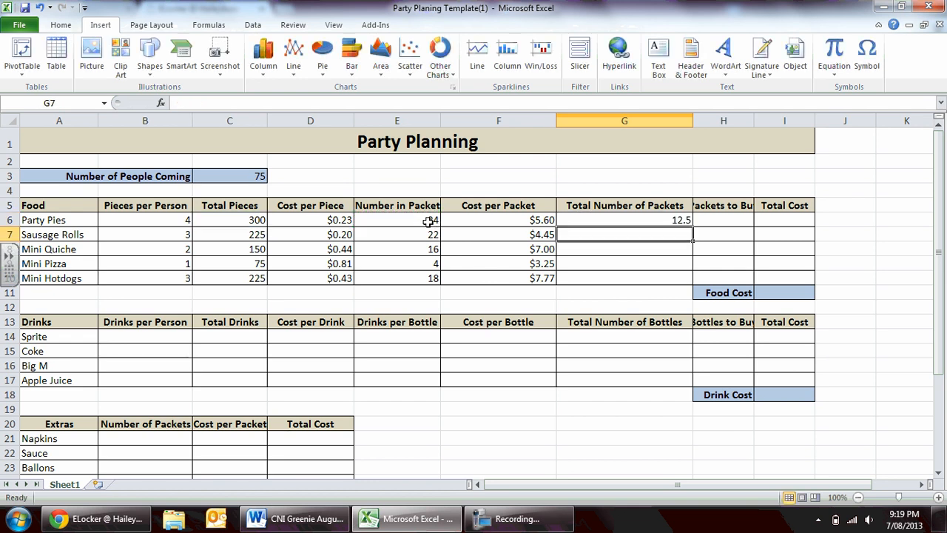
Fill the Total Number of Packets formula from G6 down through G10, and widen column H to fit the Packets to Buy heading.
{"action": "key", "text": "Up"}
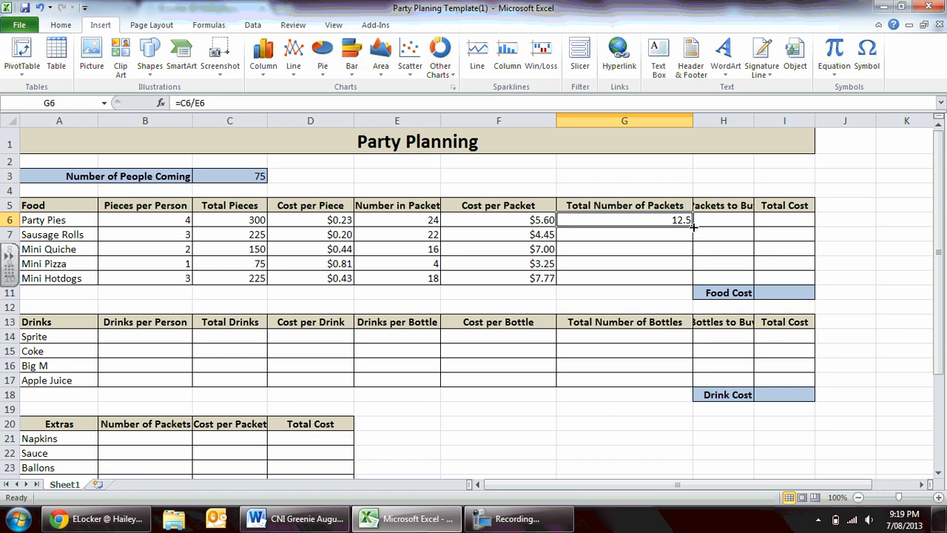
{"action": "left_click_drag", "start_coordinate": [693, 227], "coordinate": [687, 282]}
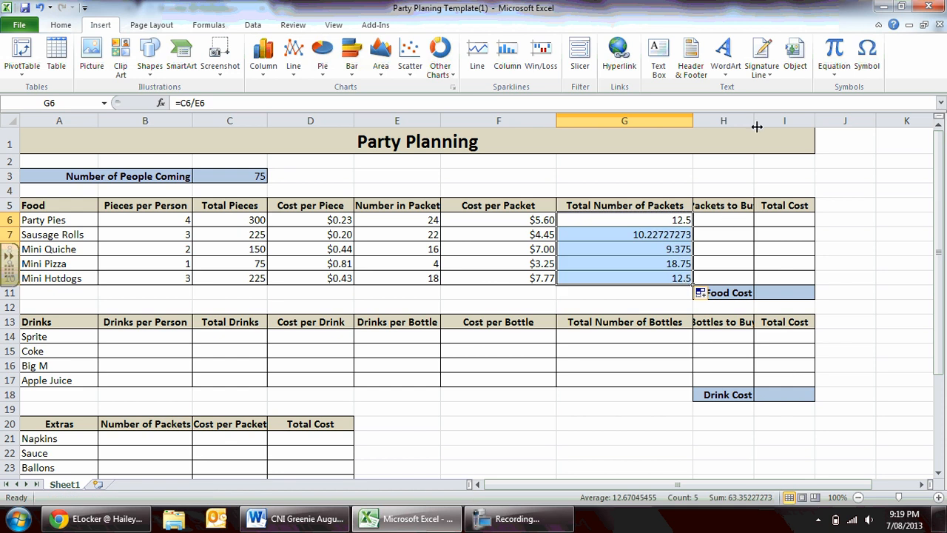
{"action": "left_click_drag", "start_coordinate": [754, 121], "coordinate": [788, 120]}
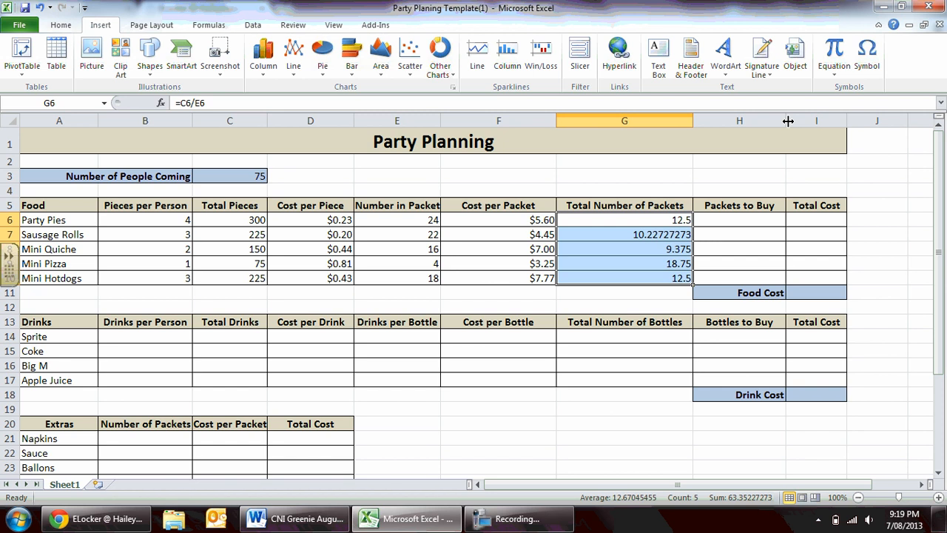
Calculate Packets to Buy for Party Pies in H6 by rounding up to whole packets with =roundup(G6,0).
{"action": "left_click", "coordinate": [731, 219]}
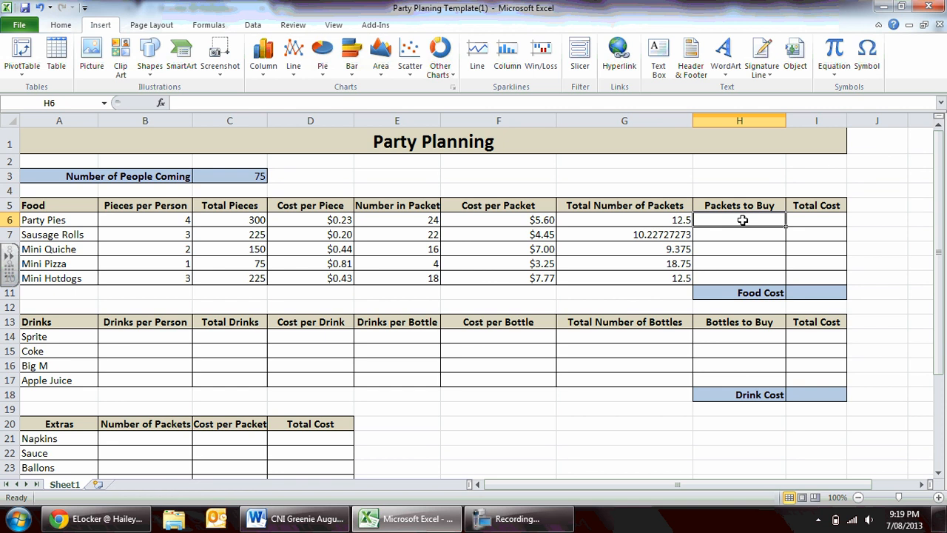
{"action": "type", "text": "="}
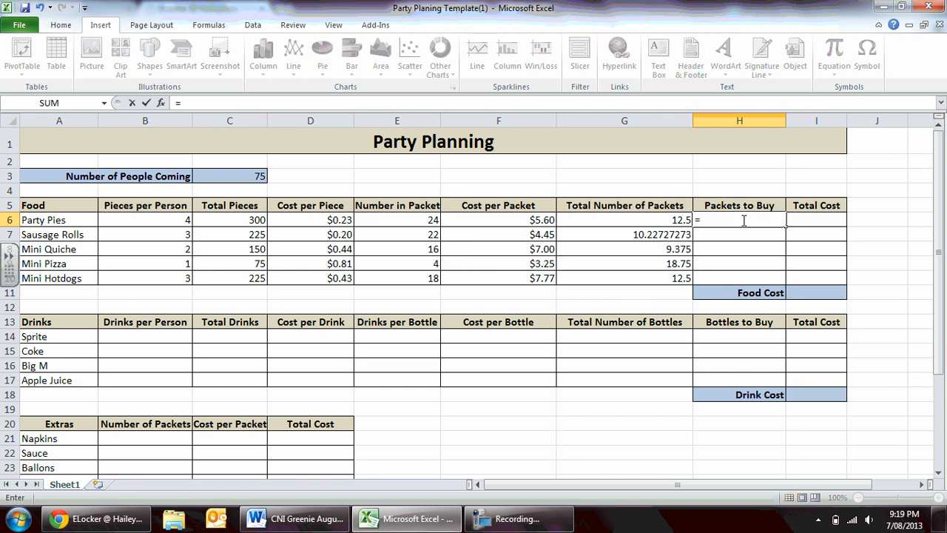
{"action": "type", "text": "round"}
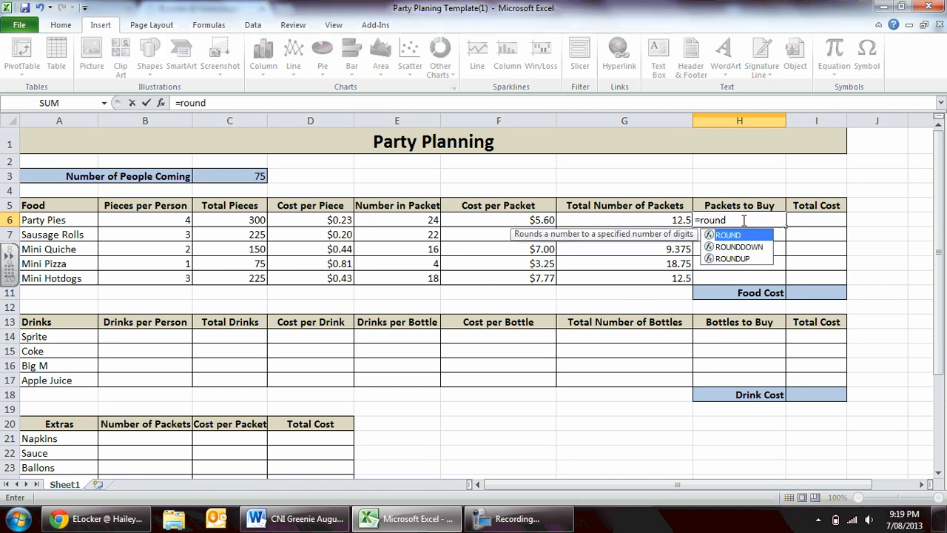
{"action": "type", "text": "9"}
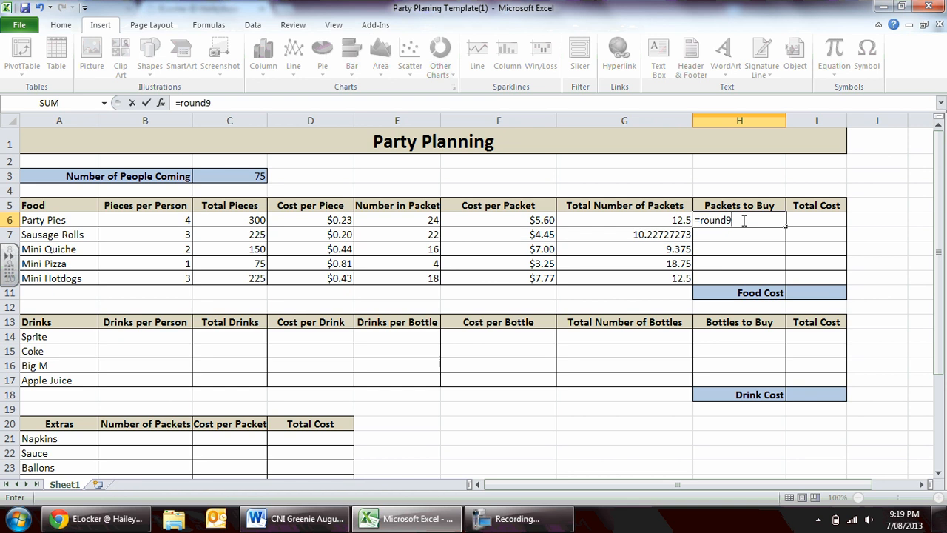
{"action": "key", "text": "BackSpace"}
{"action": "type", "text": "up"}
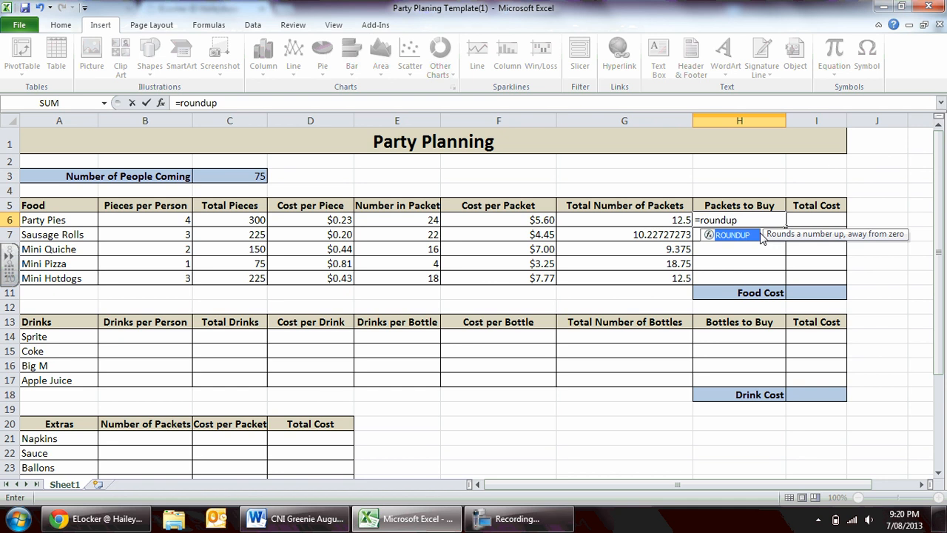
{"action": "type", "text": "("}
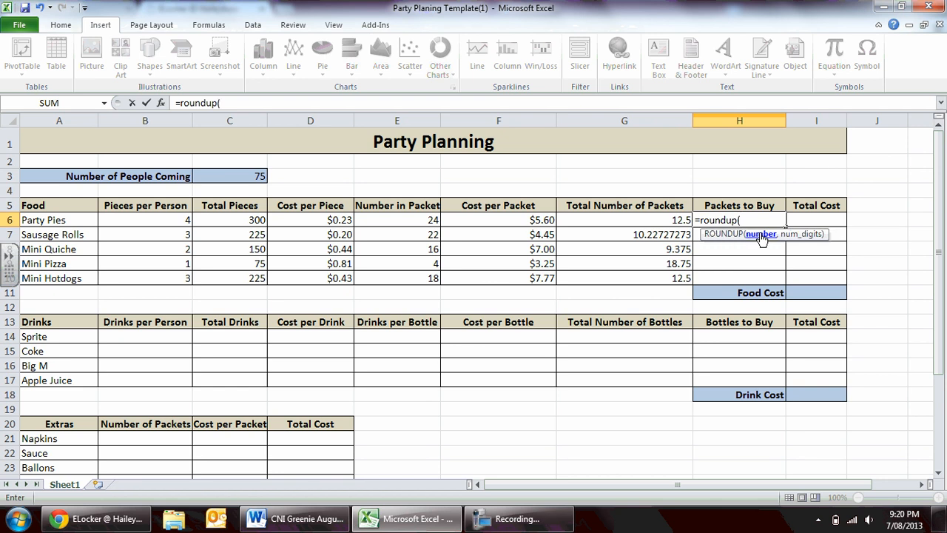
{"action": "left_click", "coordinate": [670, 220]}
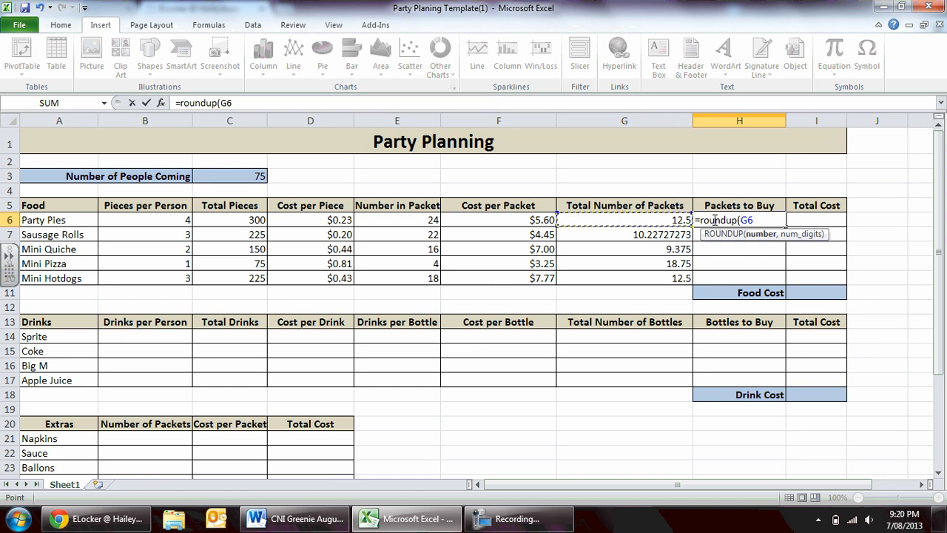
{"action": "type", "text": ","}
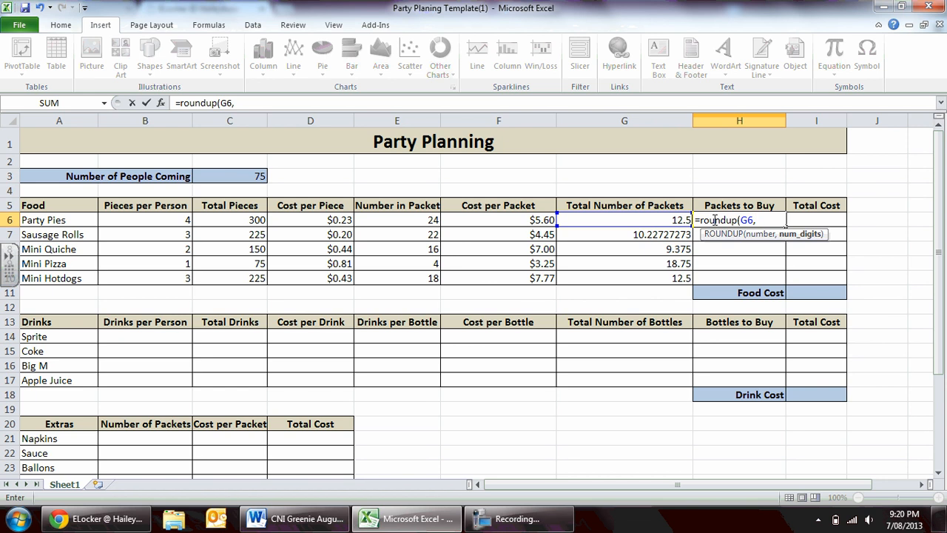
{"action": "type", "text": "0)"}
{"action": "key", "text": "Return"}
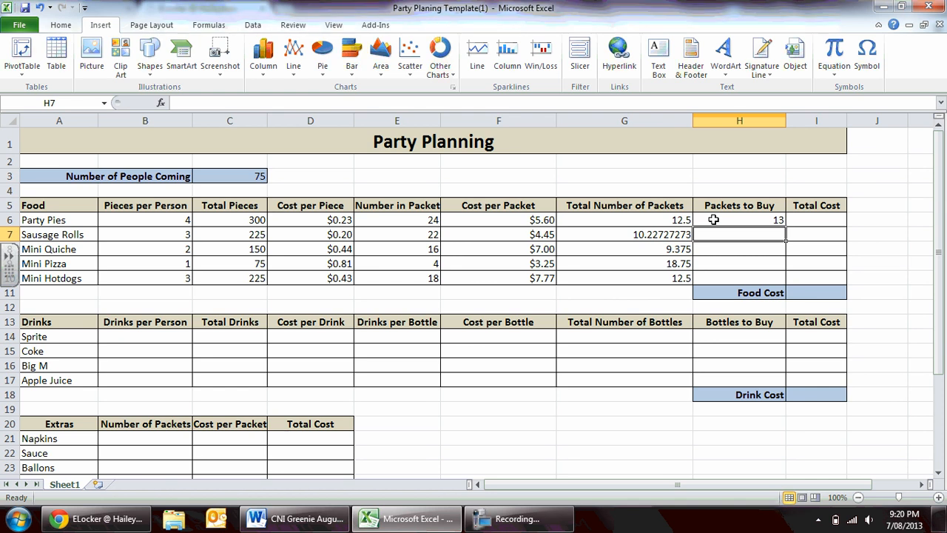
Fill the Packets to Buy formula from H6 down through H10 for the remaining food items.
{"action": "left_click", "coordinate": [714, 220]}
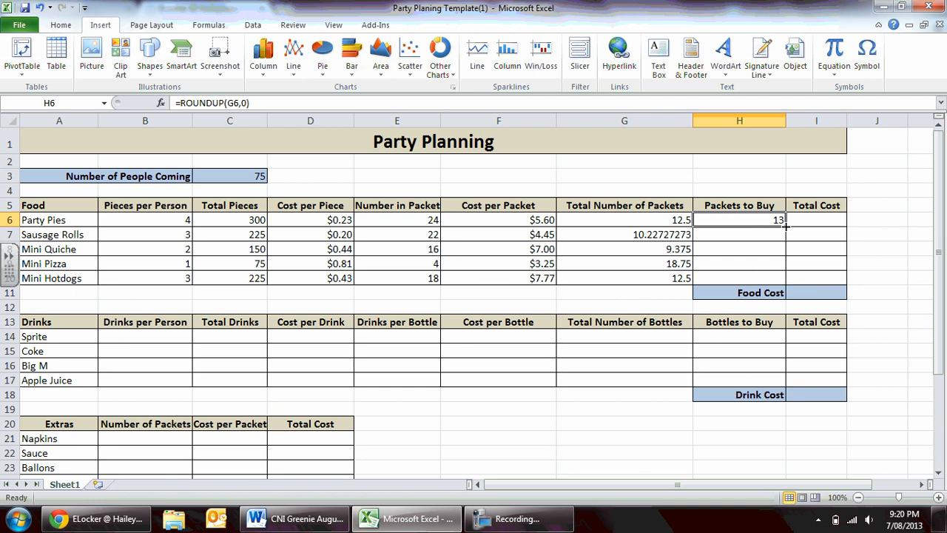
{"action": "left_click_drag", "start_coordinate": [785, 225], "coordinate": [778, 282]}
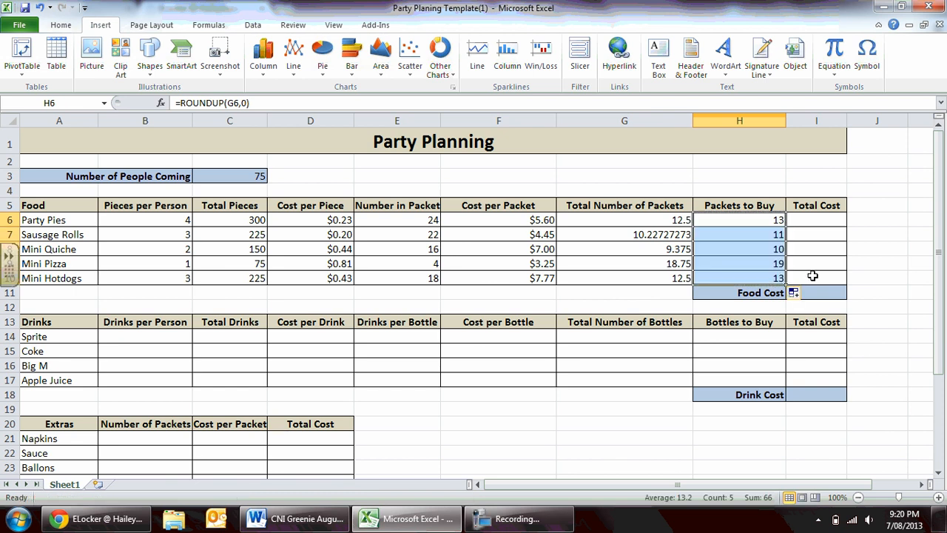
{"action": "left_click", "coordinate": [812, 275]}
Calculate the Total Cost of Party Pies in I6 by multiplying packets to buy by cost per packet with =H6*F6.
{"action": "left_click", "coordinate": [813, 220]}
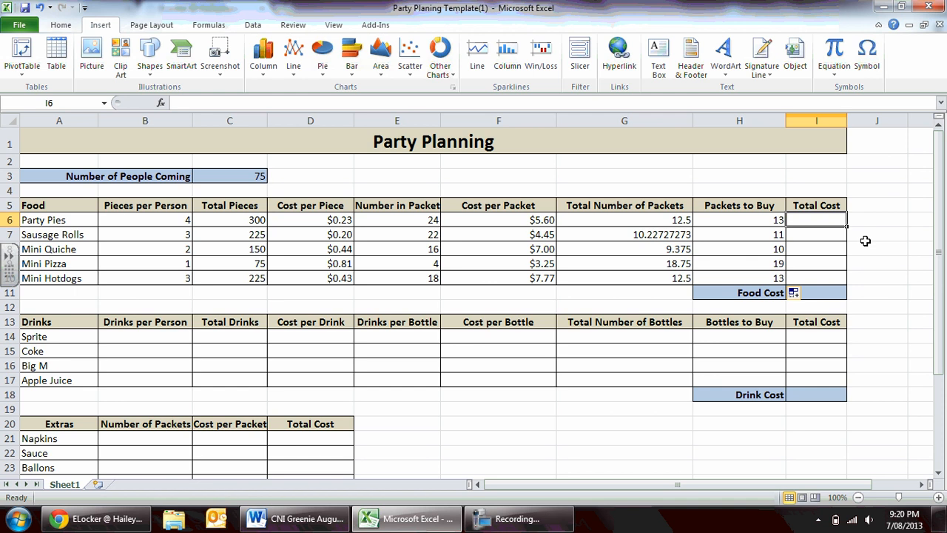
{"action": "type", "text": "="}
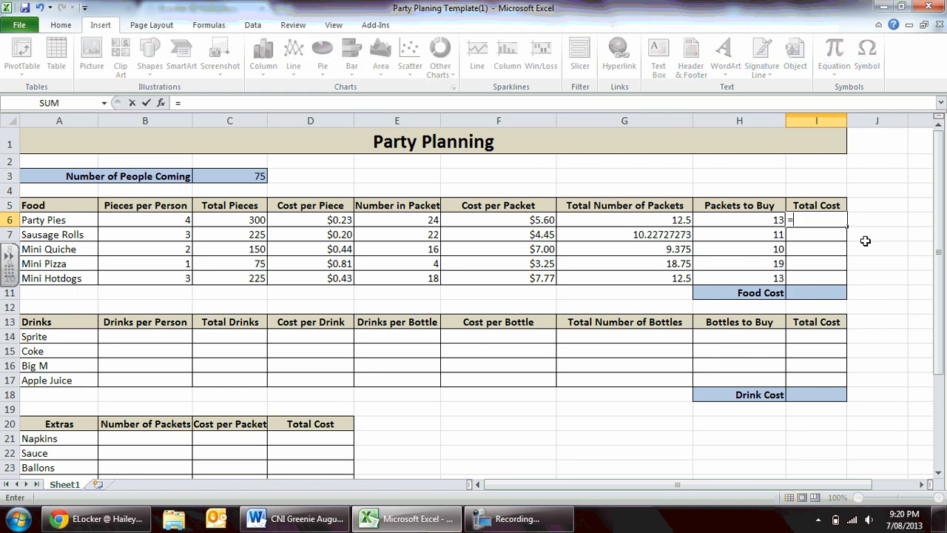
{"action": "left_click", "coordinate": [729, 217]}
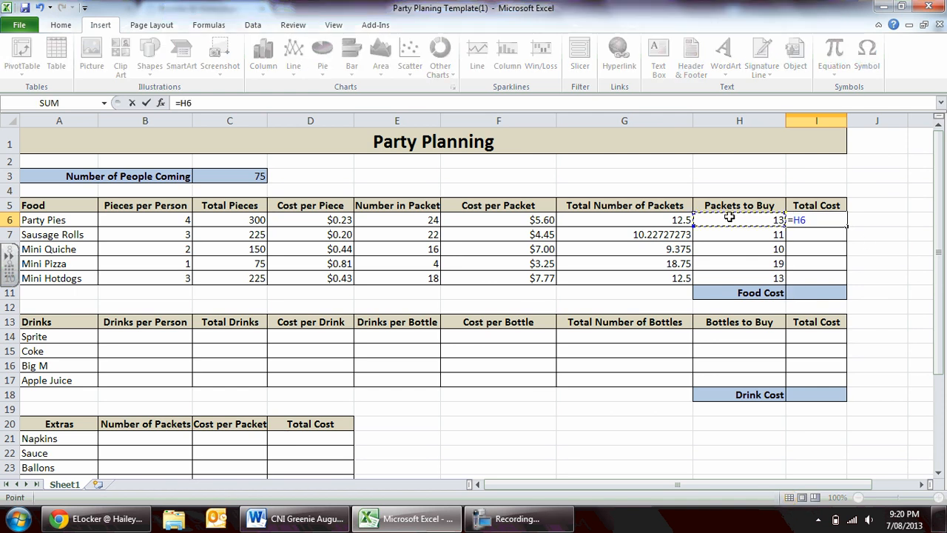
{"action": "type", "text": "*"}
{"action": "left_click", "coordinate": [481, 222]}
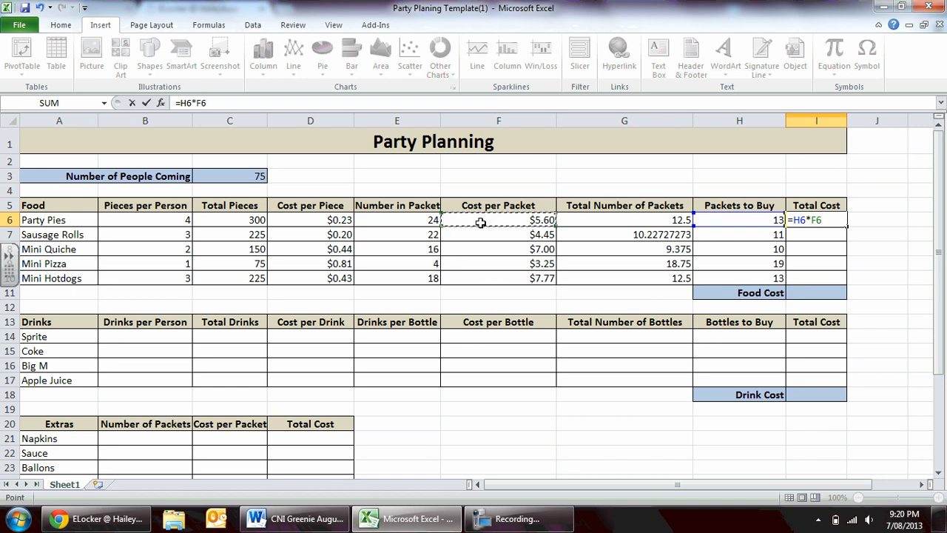
{"action": "key", "text": "Return"}
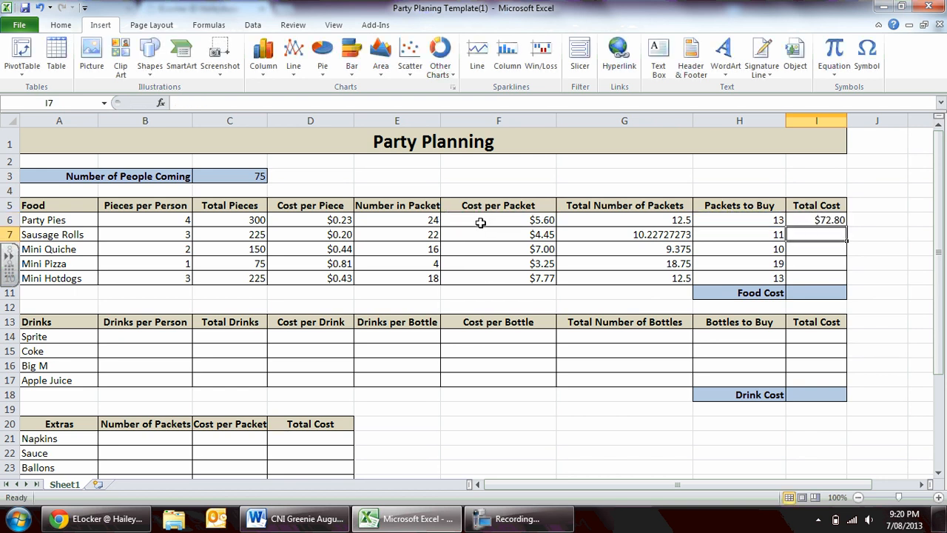
Fill the Total Cost formula from I6 down through I10 for the other food items.
{"action": "left_click", "coordinate": [836, 220]}
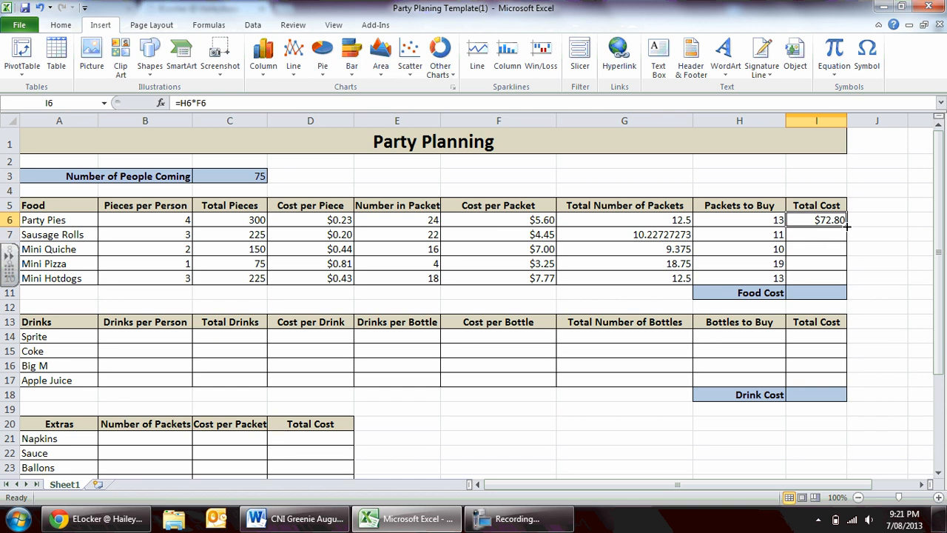
{"action": "left_click_drag", "start_coordinate": [846, 227], "coordinate": [847, 287]}
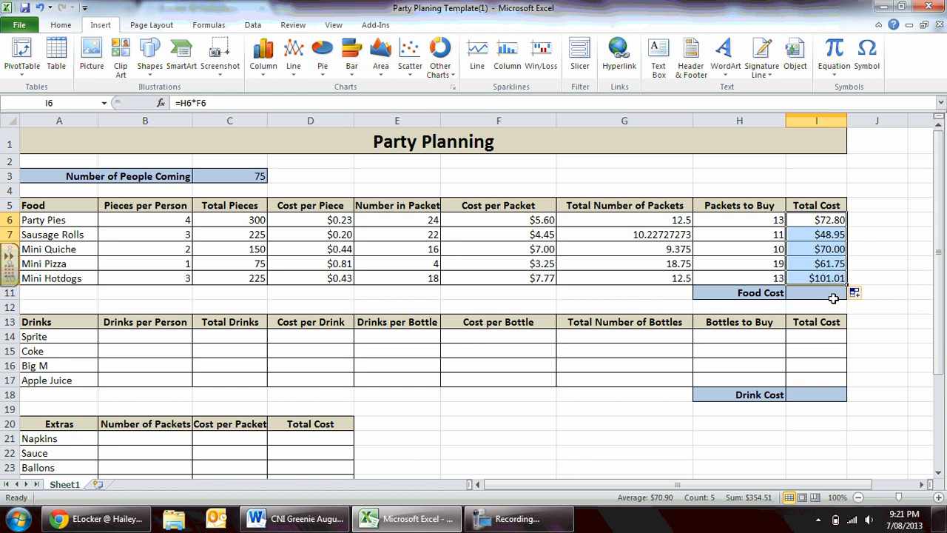
{"action": "left_click", "coordinate": [825, 279]}
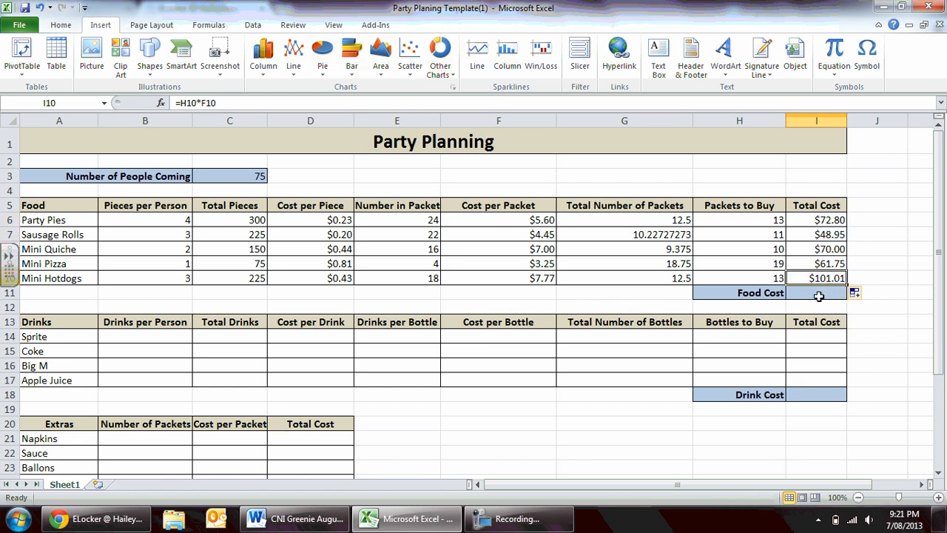
Add up the food total costs in the Food Cost cell I11 using AutoSum over the range I6:I10.
{"action": "left_click", "coordinate": [812, 294]}
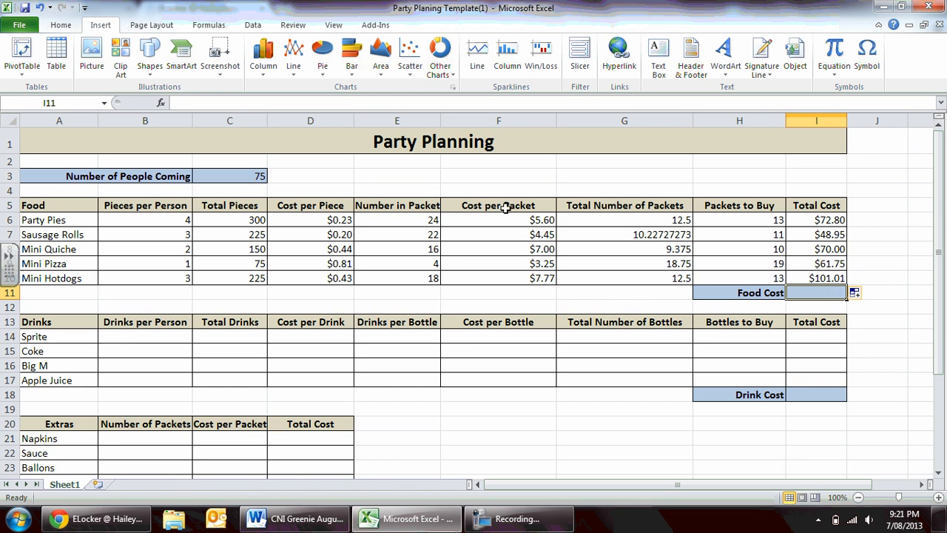
{"action": "left_click", "coordinate": [59, 25]}
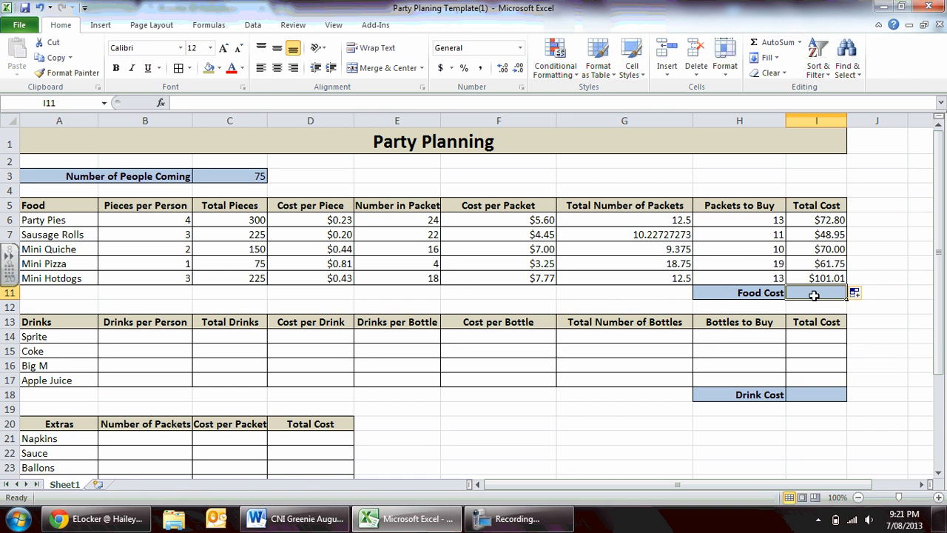
{"action": "left_click", "coordinate": [762, 46]}
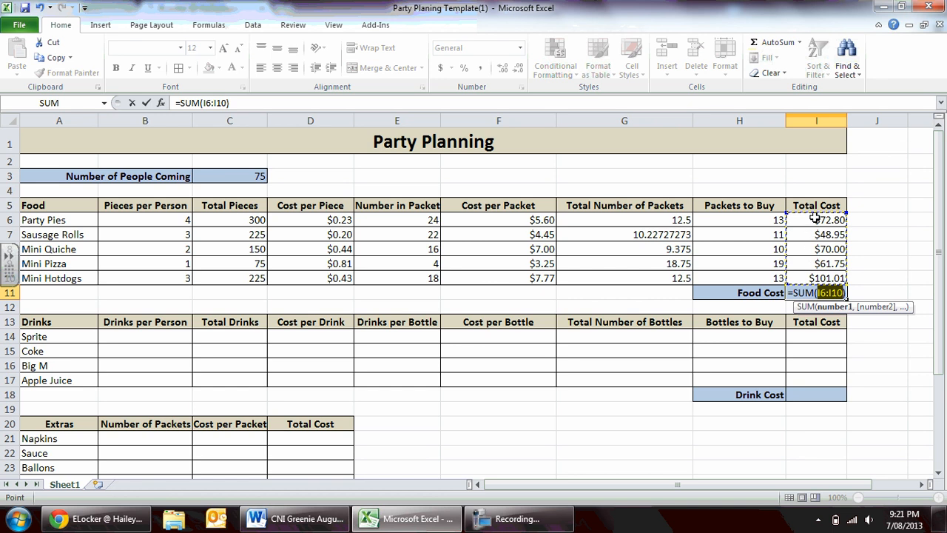
{"action": "left_click_drag", "start_coordinate": [722, 221], "coordinate": [819, 285]}
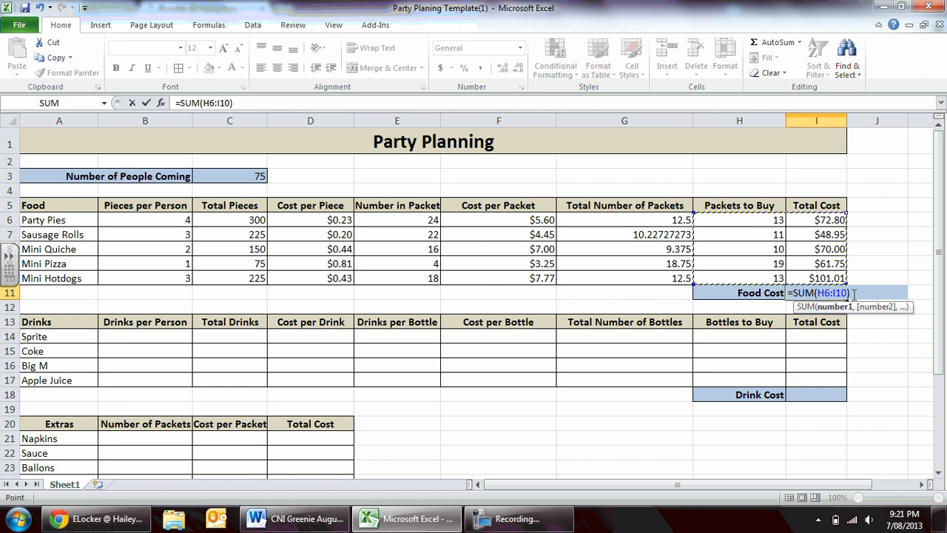
{"action": "left_click_drag", "start_coordinate": [817, 220], "coordinate": [820, 280]}
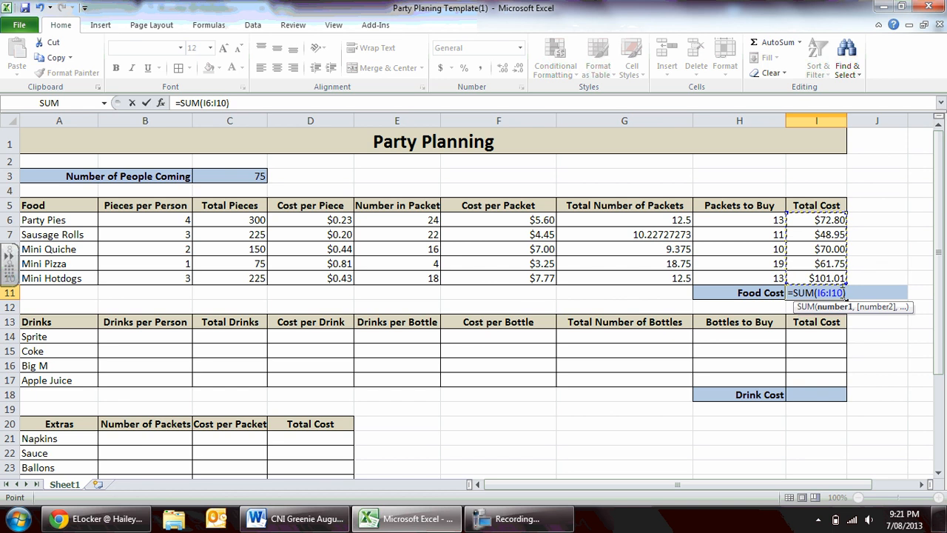
{"action": "key", "text": "Return"}
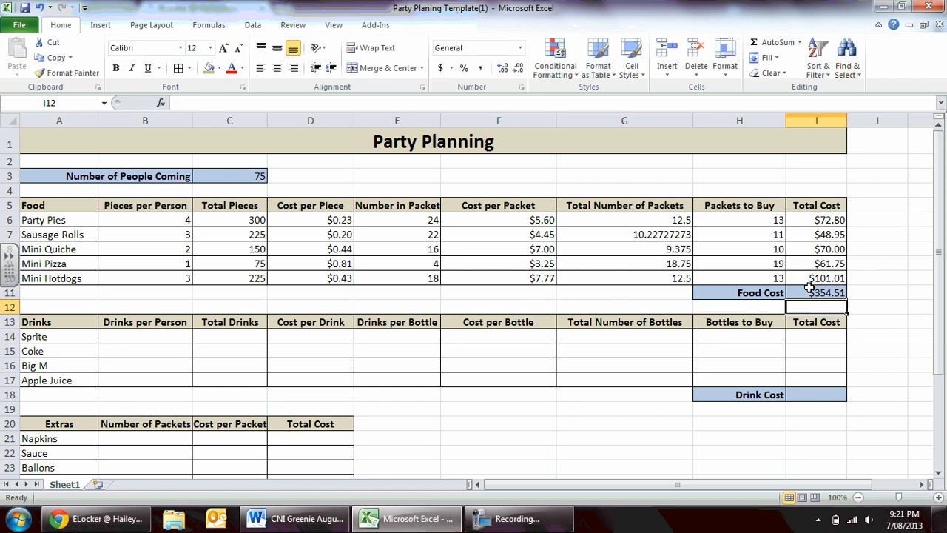
{"action": "left_click", "coordinate": [810, 289]}
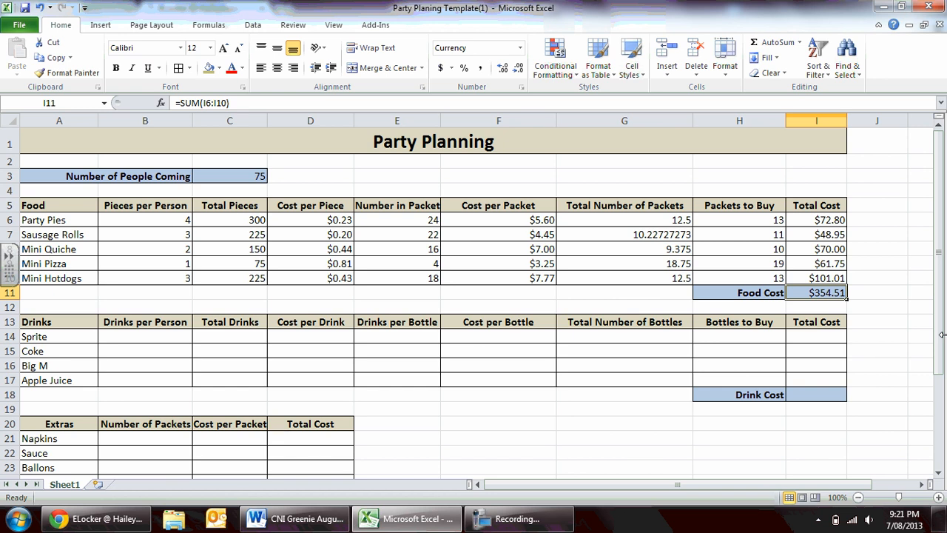
Enter the Drinks per Person values in B14:B17: Sprite 2, Coke 3, Big M 1 and Apple Juice 2.
{"action": "mouse_move", "coordinate": [943, 334]}
{"action": "left_mouse_down"}
{"action": "mouse_move", "coordinate": [943, 383]}
{"action": "mouse_move", "coordinate": [938, 335]}
{"action": "left_mouse_up"}
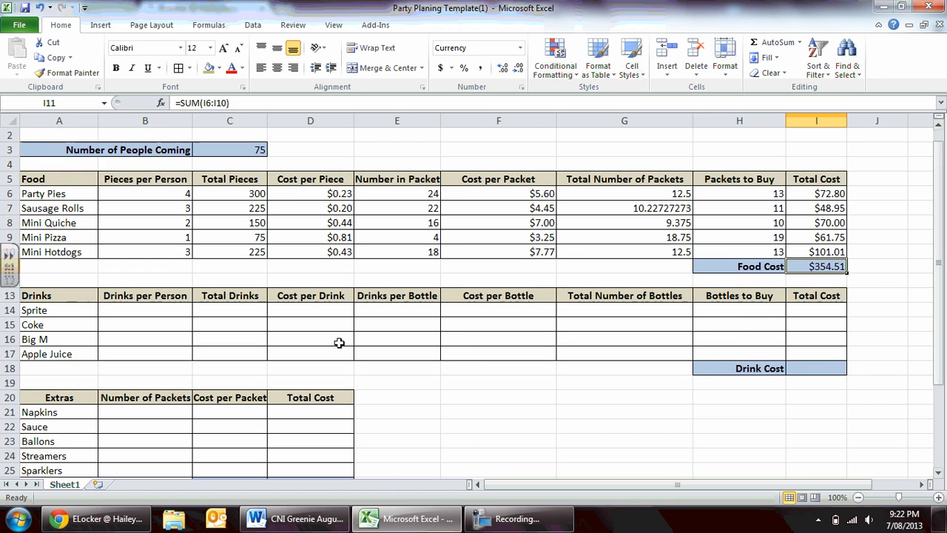
{"action": "left_click", "coordinate": [150, 308]}
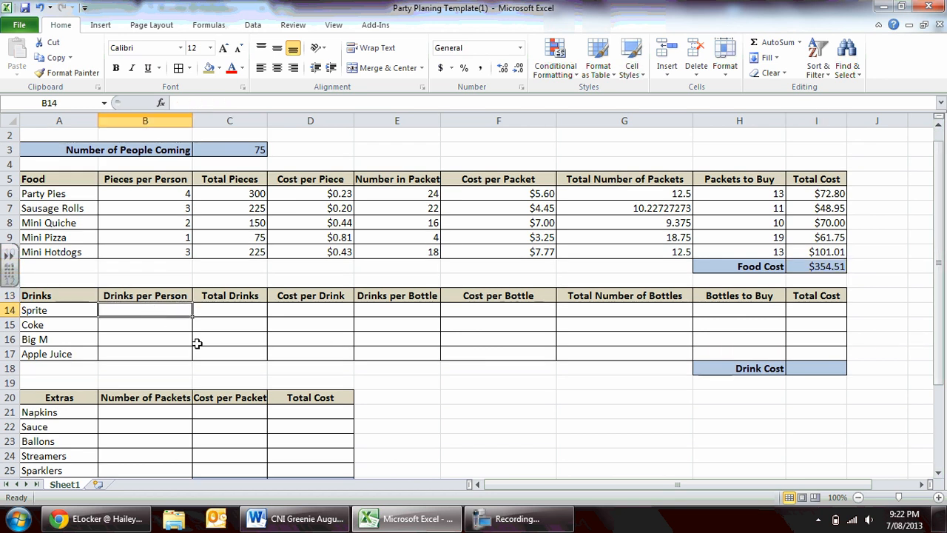
{"action": "type", "text": "2"}
{"action": "key", "text": "Return"}
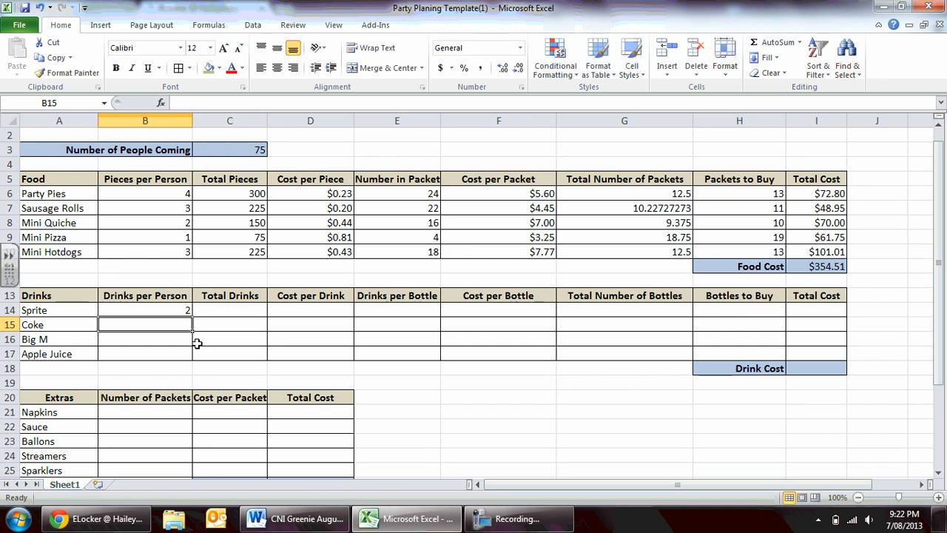
{"action": "type", "text": "3"}
{"action": "key", "text": "Return"}
{"action": "type", "text": "1"}
{"action": "key", "text": "Return"}
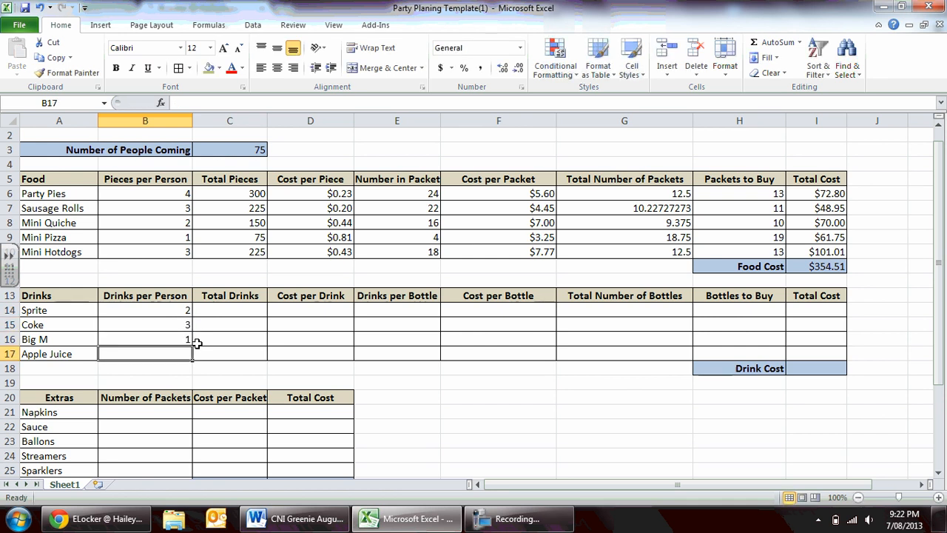
{"action": "type", "text": "2"}
{"action": "key", "text": "Tab"}
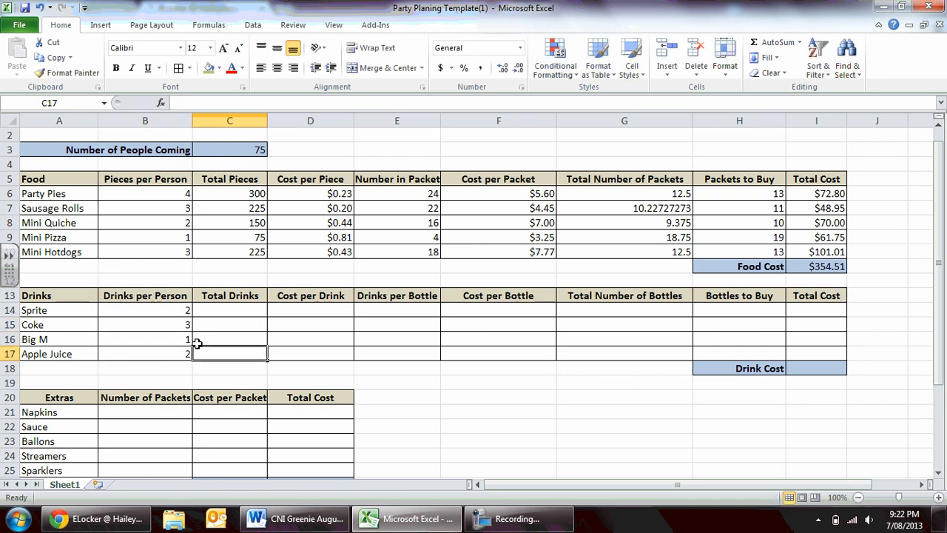
Enter the Drinks per Bottle values in E14:E17: Sprite 6, Coke 8, Big M 4 and Apple Juice 8.
{"action": "key", "text": "Right"}
{"action": "key", "text": "Right"}
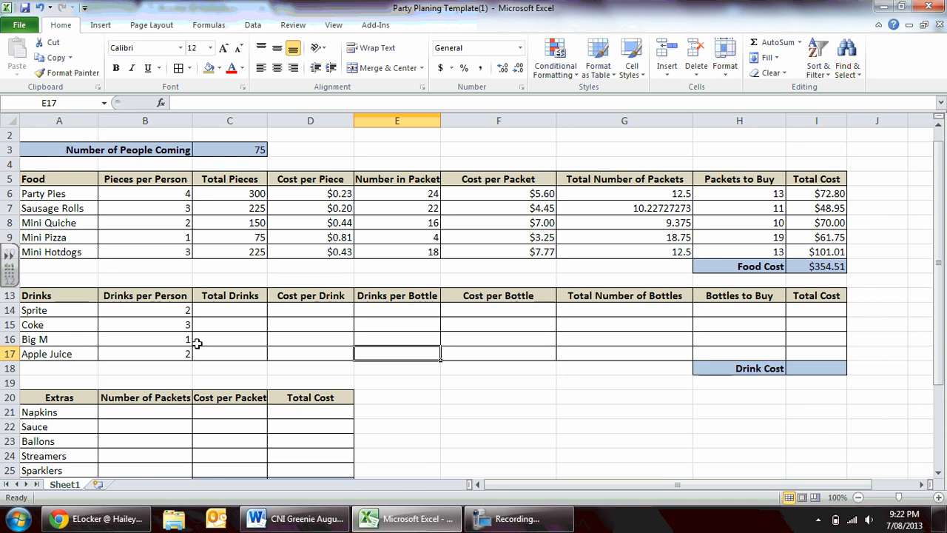
{"action": "key", "text": "Up"}
{"action": "key", "text": "Up"}
{"action": "key", "text": "Up"}
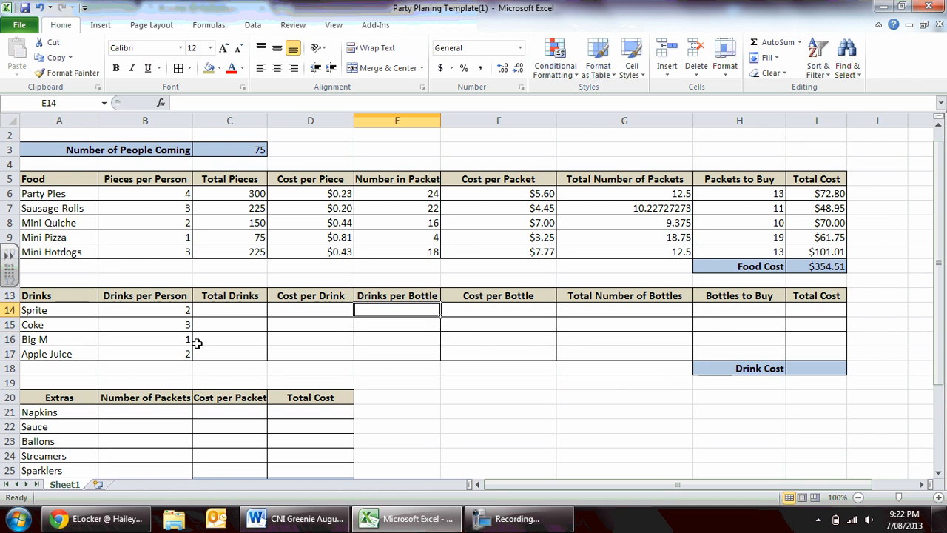
{"action": "type", "text": "6"}
{"action": "key", "text": "Return"}
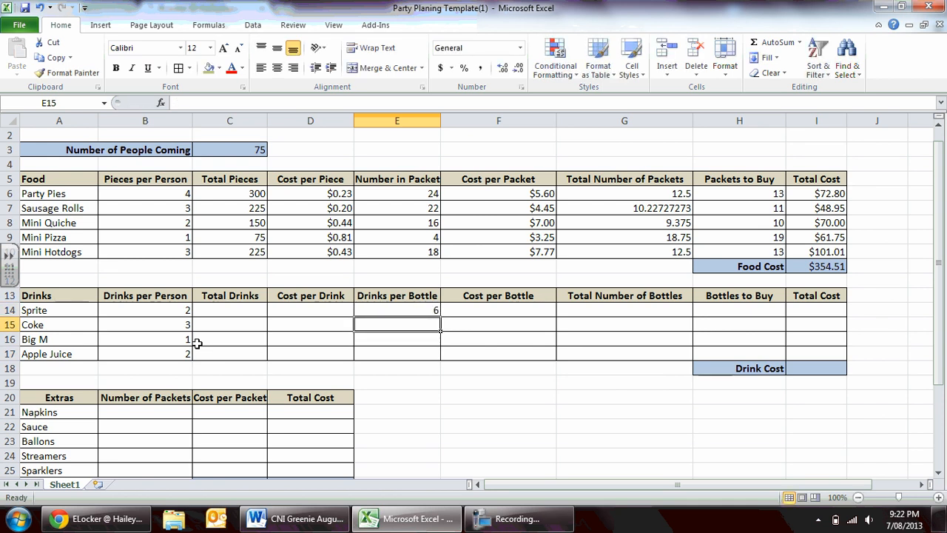
{"action": "type", "text": "8"}
{"action": "key", "text": "Return"}
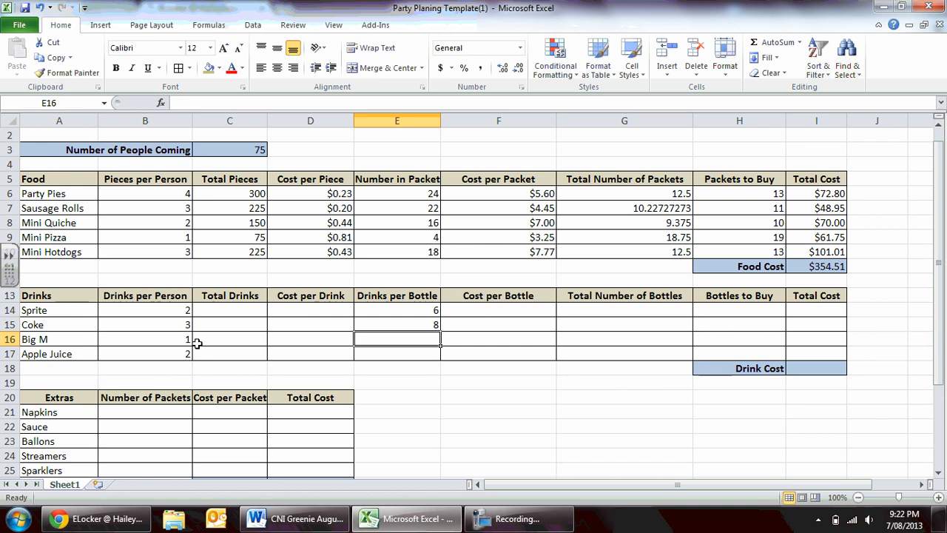
{"action": "type", "text": "4"}
{"action": "key", "text": "Return"}
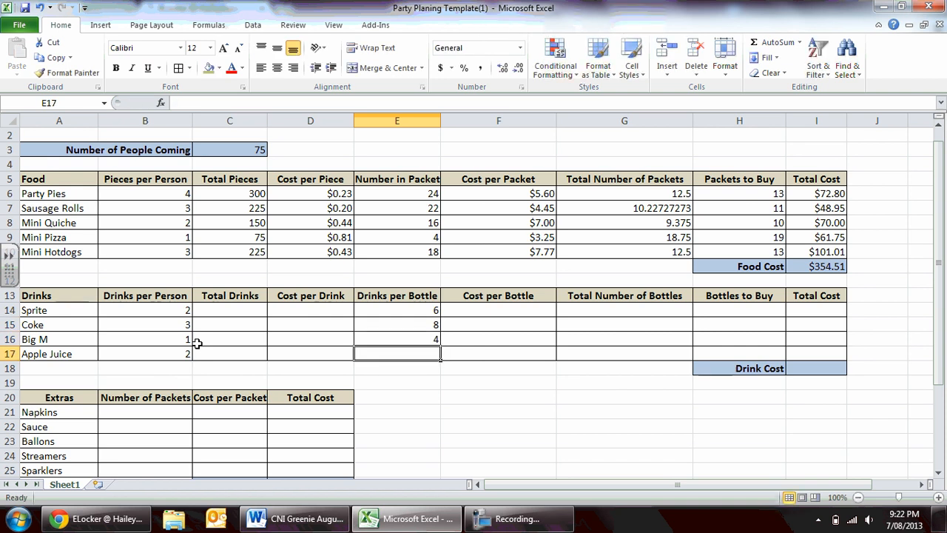
{"action": "type", "text": "8"}
{"action": "key", "text": "Tab"}
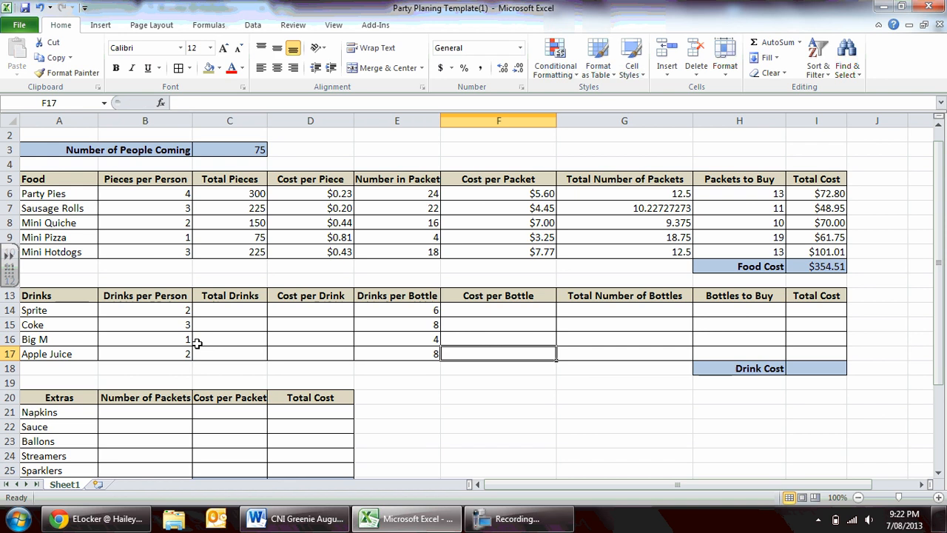
Enter the Cost per Bottle values in F14:F17: Sprite 1.75, Coke 2.25, Big M 3.50 and Apple Juice 3.75.
{"action": "key", "text": "Up"}
{"action": "key", "text": "Up"}
{"action": "key", "text": "Up"}
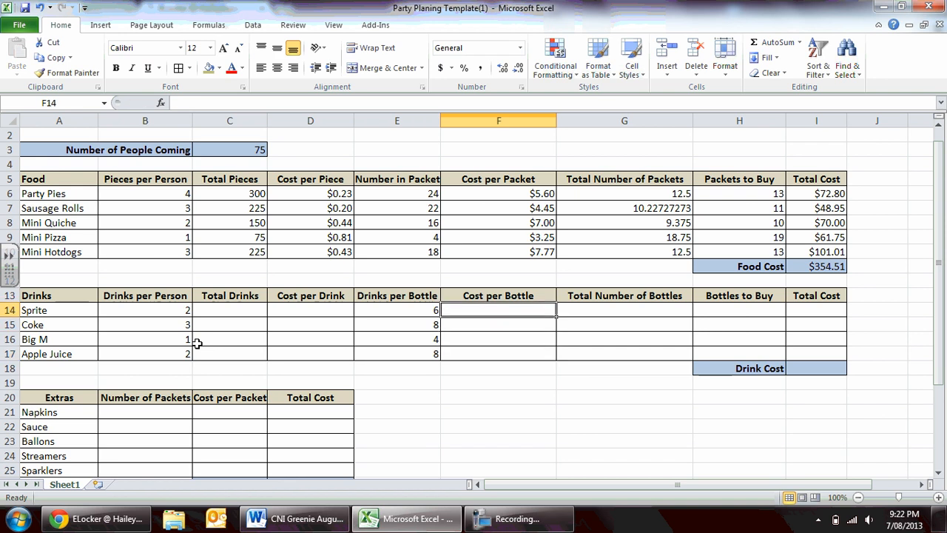
{"action": "type", "text": "1.75"}
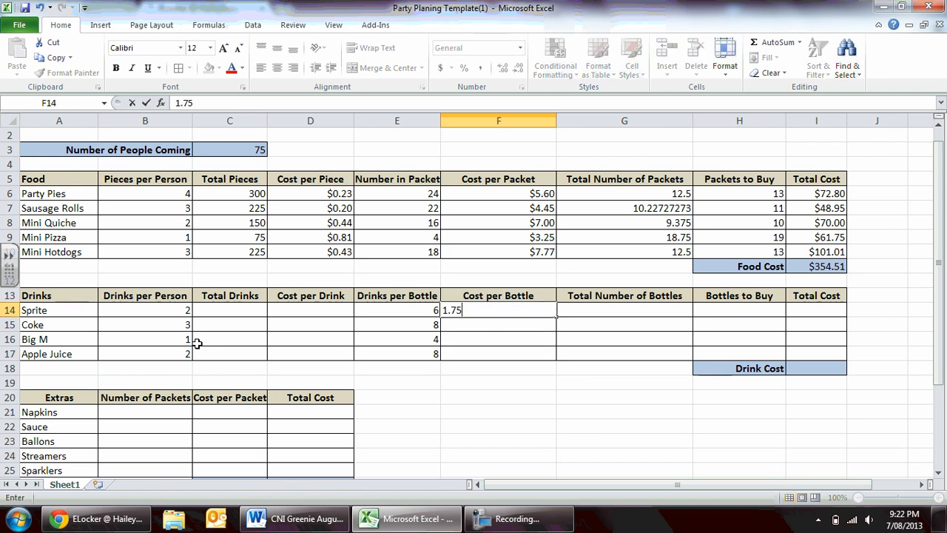
{"action": "key", "text": "Return"}
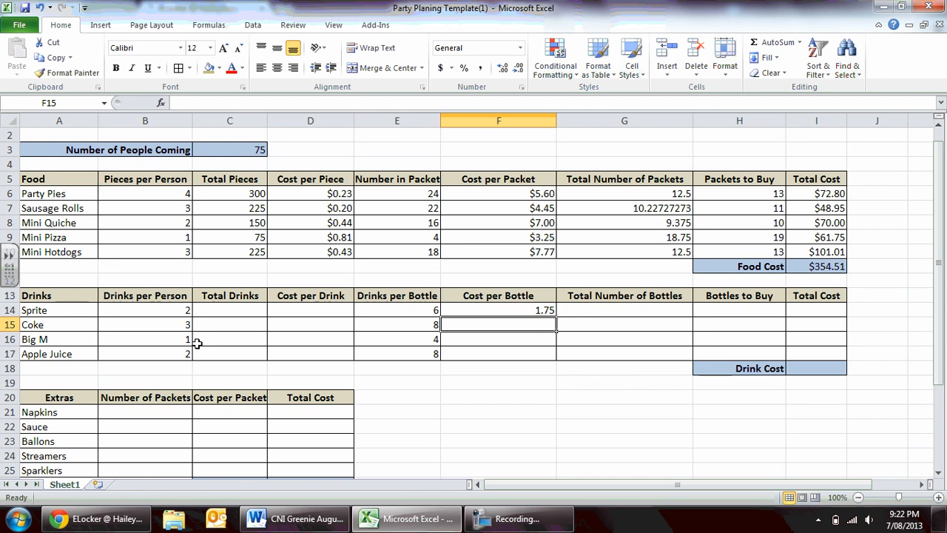
{"action": "type", "text": "2.25"}
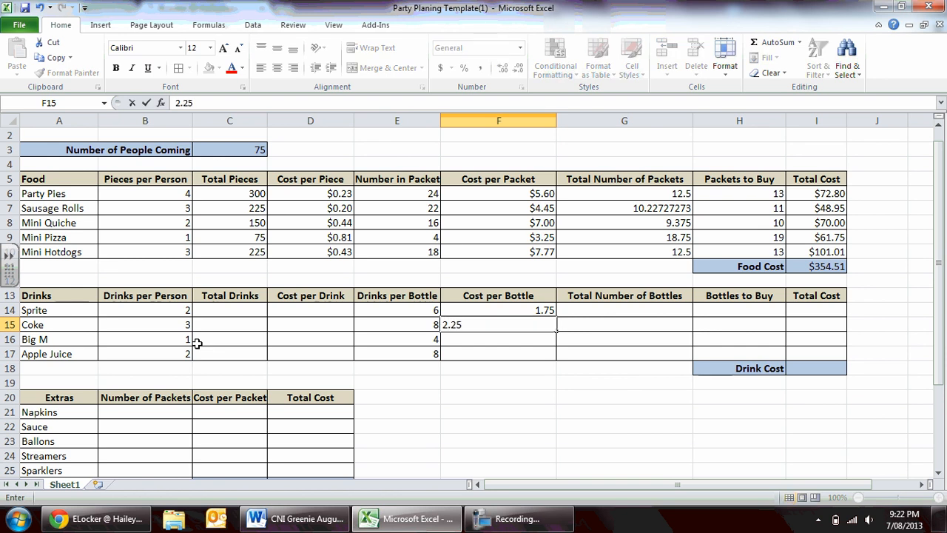
{"action": "key", "text": "Return"}
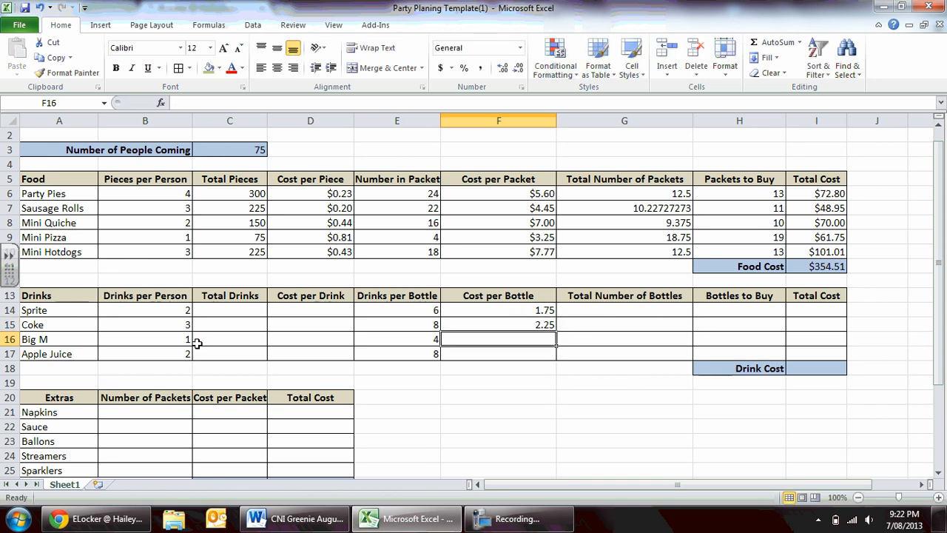
{"action": "type", "text": "3.50"}
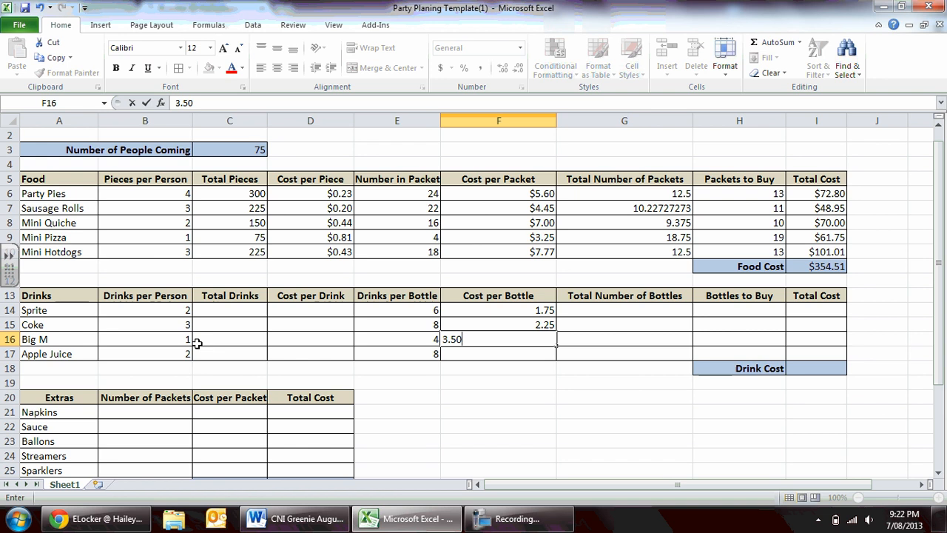
{"action": "key", "text": "Return"}
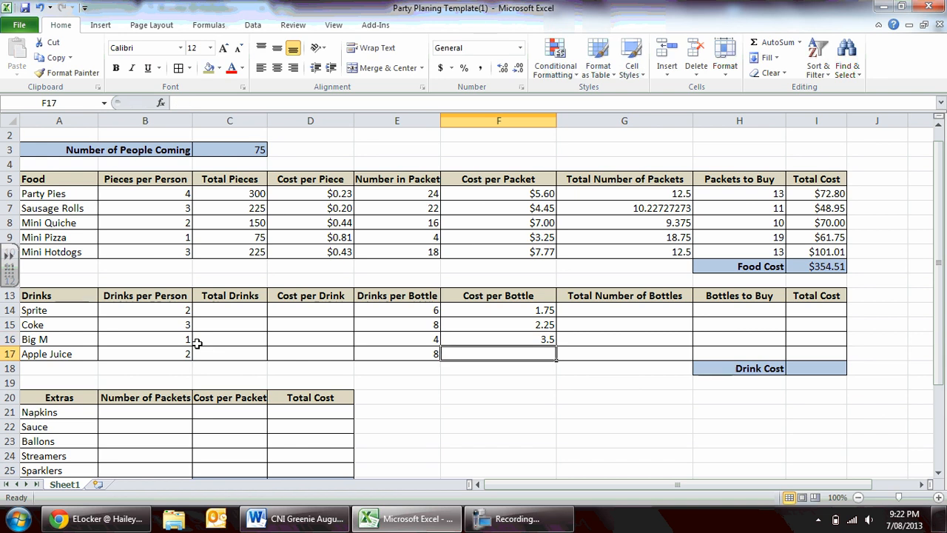
{"action": "type", "text": "3.75"}
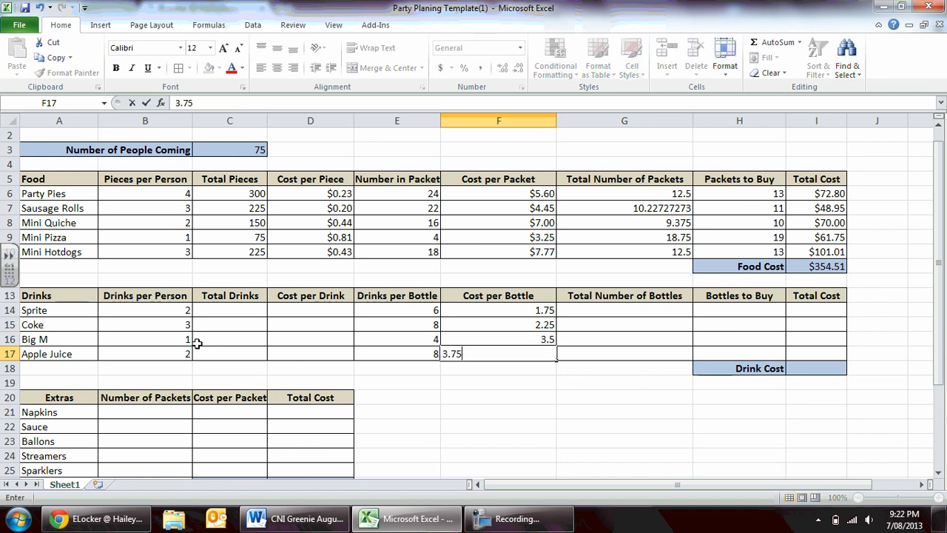
{"action": "key", "text": "Return"}
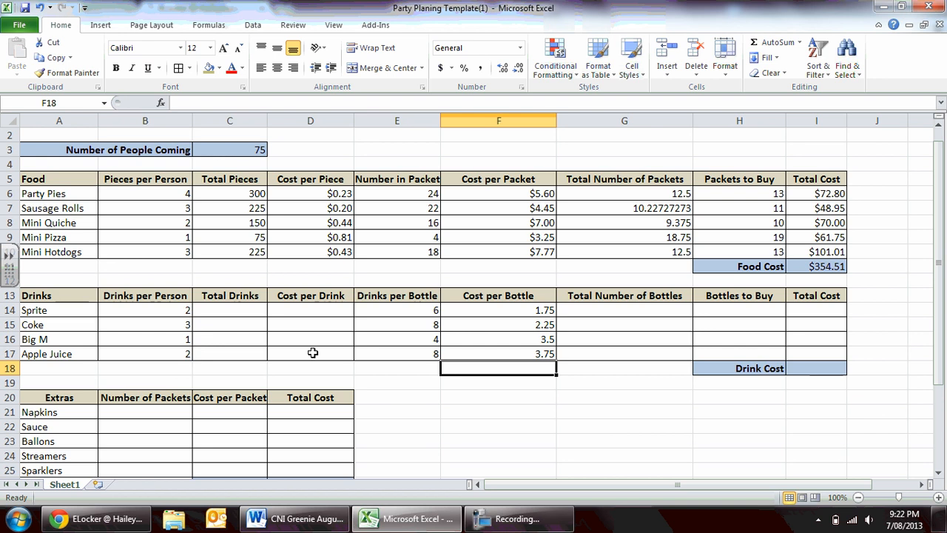
Format the Cost per Bottle values in F14:F17 as Currency with the $ symbol and 2 decimal places.
{"action": "left_click", "coordinate": [492, 311]}
{"action": "left_click_drag", "start_coordinate": [492, 311], "coordinate": [492, 347]}
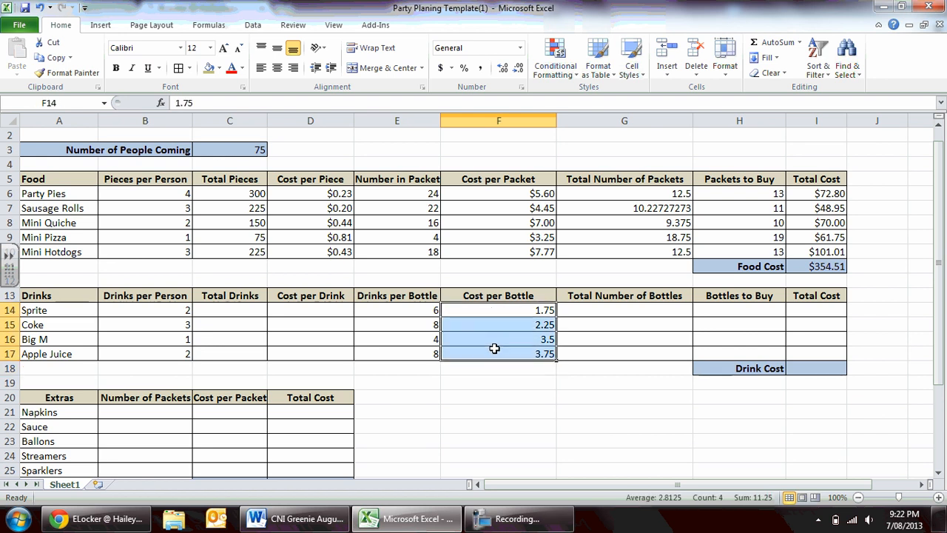
{"action": "right_click", "coordinate": [494, 338]}
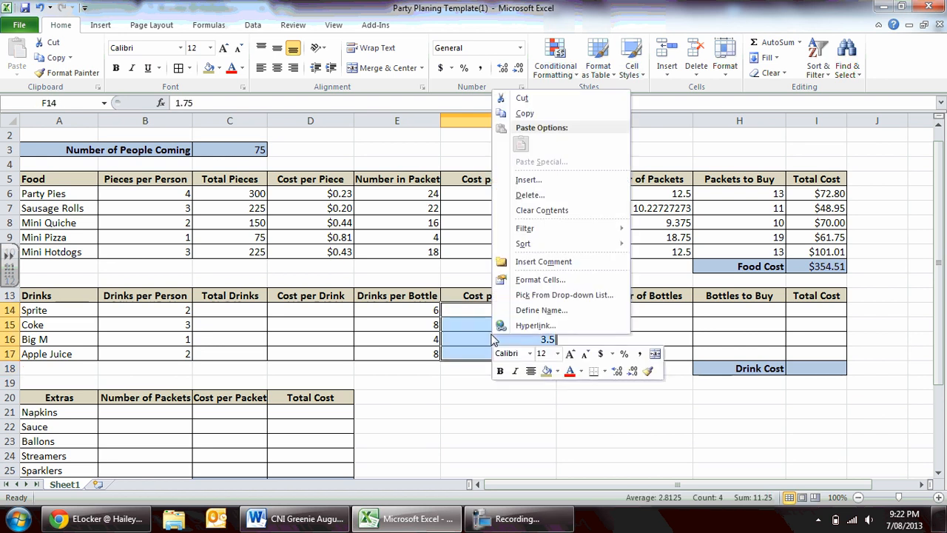
{"action": "left_click", "coordinate": [541, 280]}
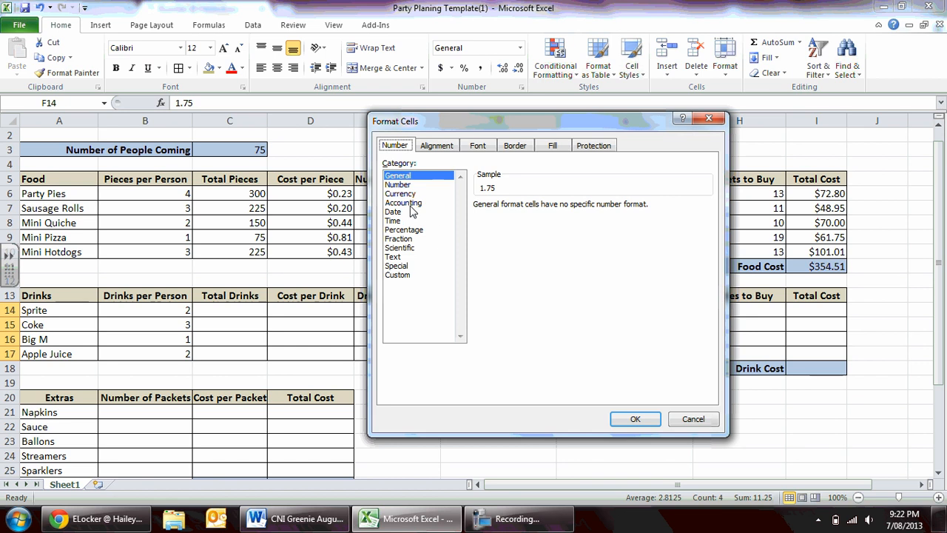
{"action": "left_click", "coordinate": [400, 193]}
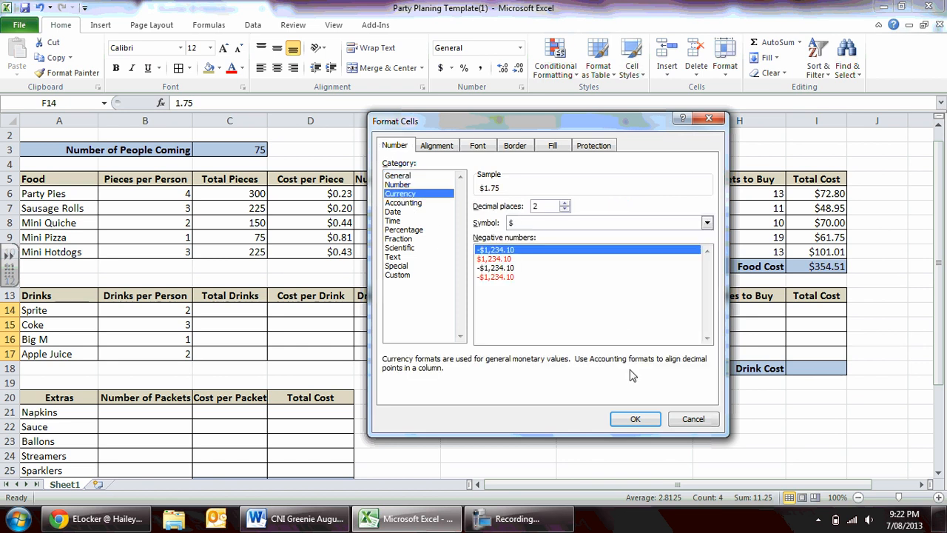
{"action": "left_click", "coordinate": [635, 419]}
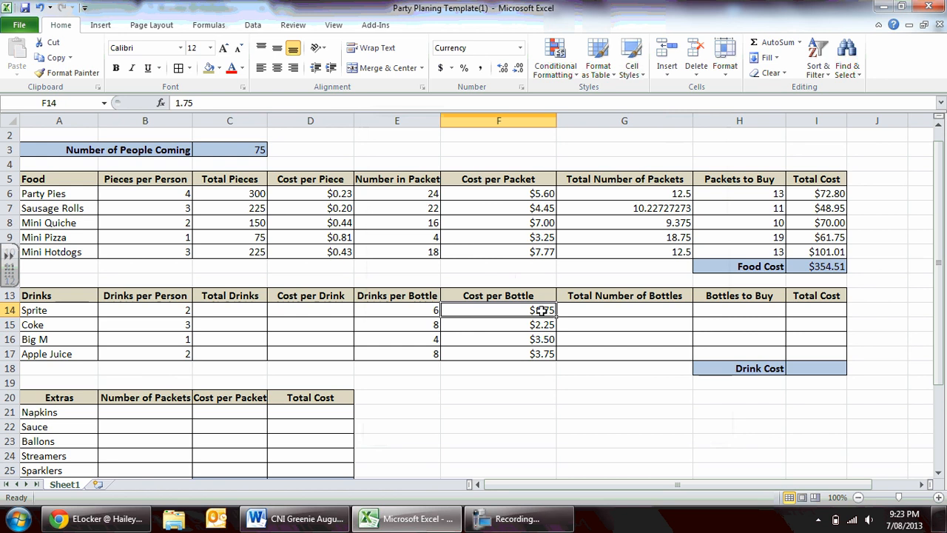
Calculate Sprite's Total Drinks in C14 with the formula =B14*C3 and fill it down through C17.
{"action": "left_click", "coordinate": [241, 312]}
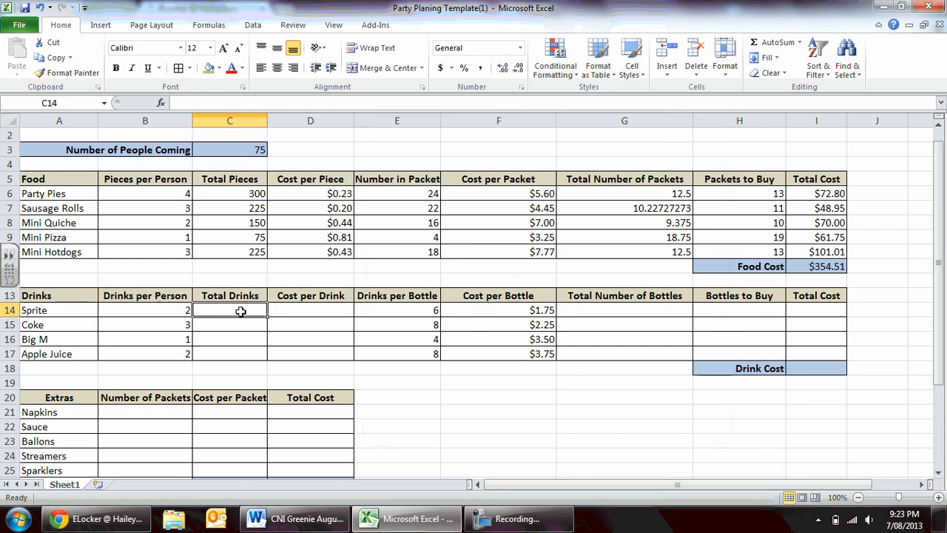
{"action": "type", "text": "="}
{"action": "left_click", "coordinate": [172, 314]}
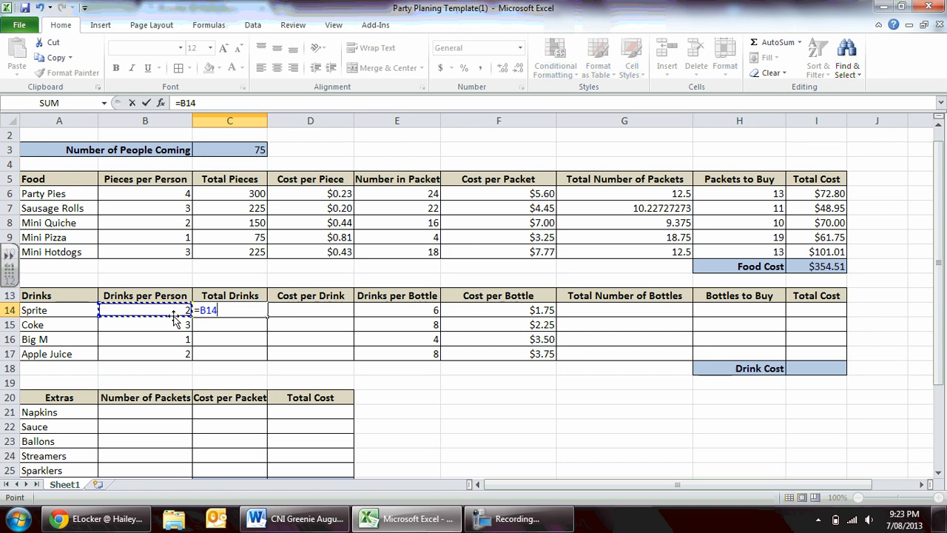
{"action": "type", "text": "*"}
{"action": "left_click", "coordinate": [244, 154]}
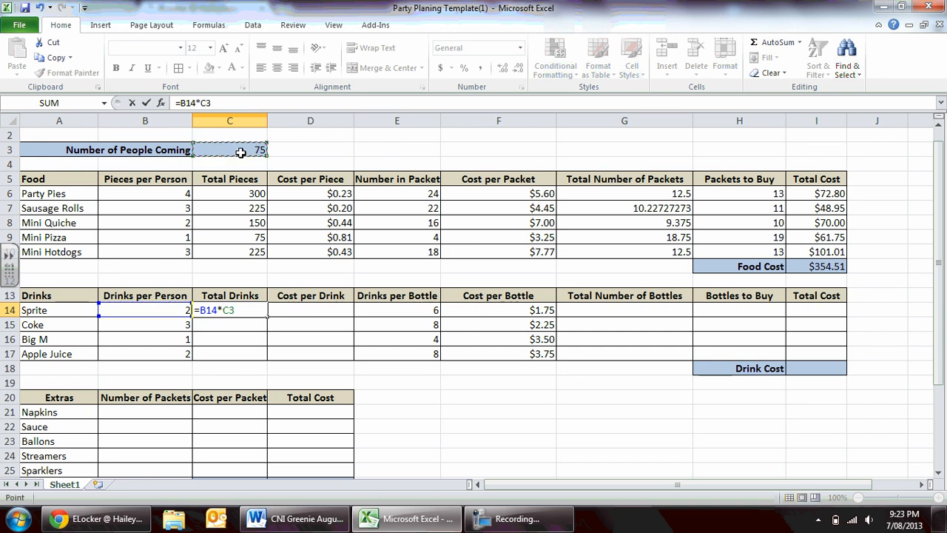
{"action": "key", "text": "Return"}
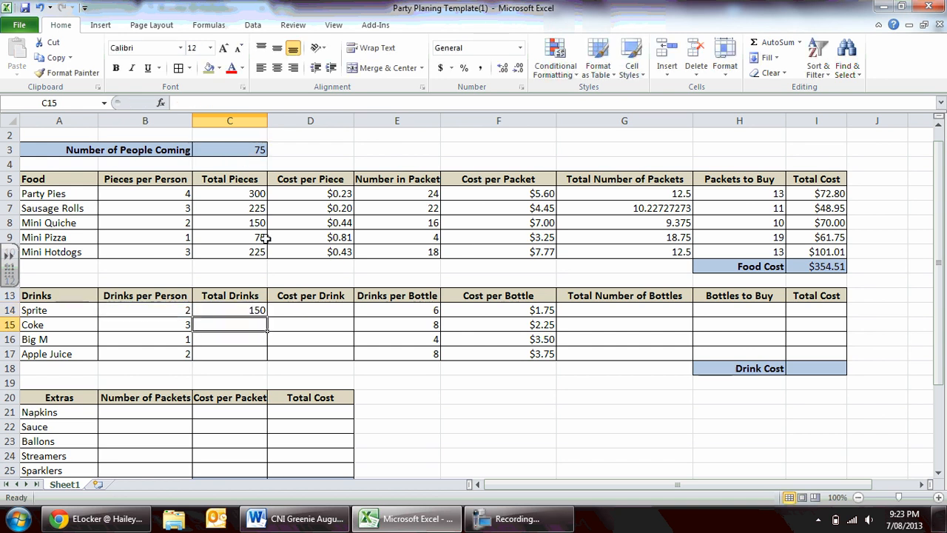
{"action": "left_click", "coordinate": [250, 311]}
{"action": "left_click_drag", "start_coordinate": [267, 316], "coordinate": [269, 357]}
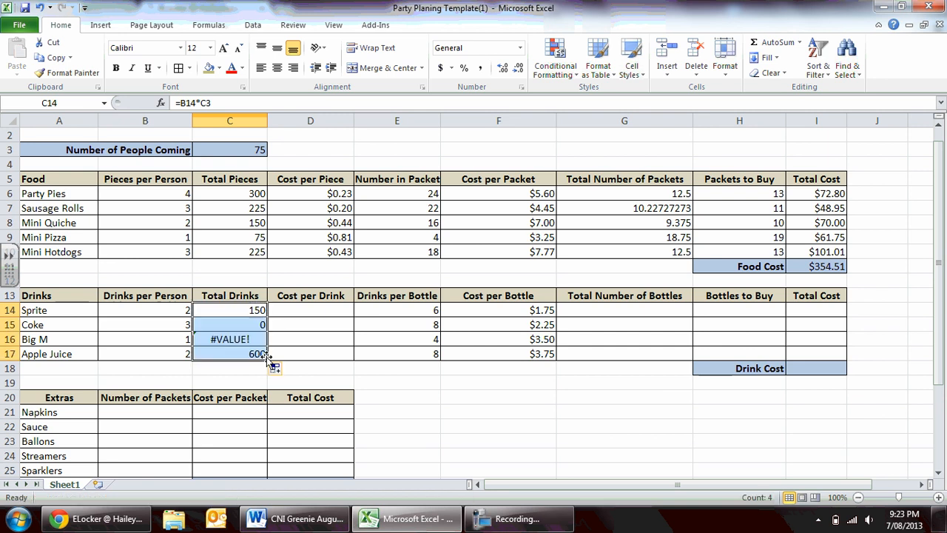
Correct Coke's Total Drinks formula in C15 to =B15*C3 so it refers to the number of people coming.
{"action": "left_click", "coordinate": [242, 324]}
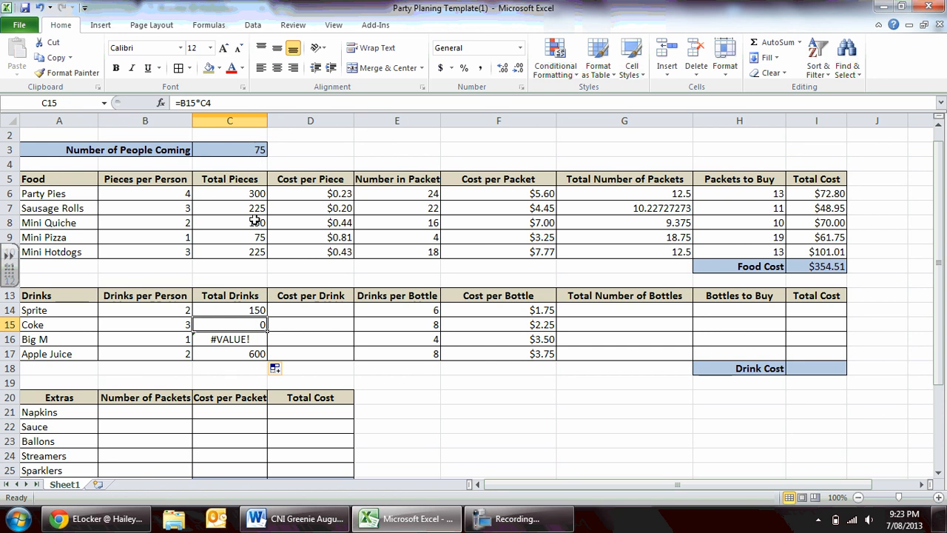
{"action": "left_click", "coordinate": [216, 102]}
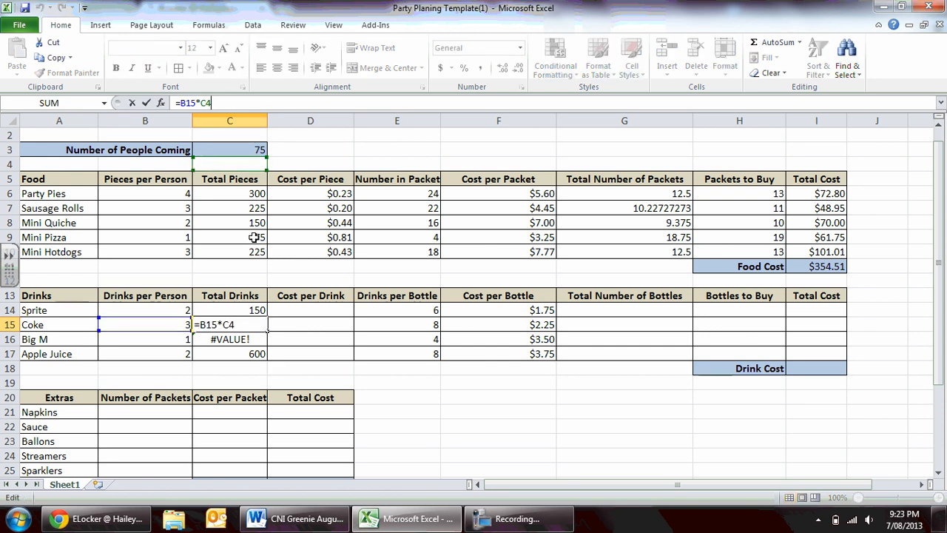
{"action": "key", "text": "BackSpace"}
{"action": "type", "text": "3"}
{"action": "key", "text": "Return"}
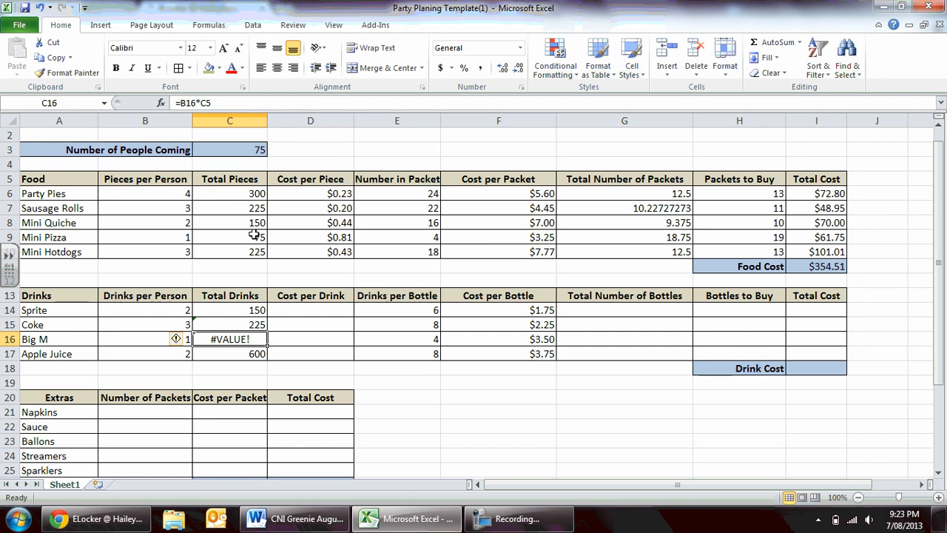
Correct Big M's Total Drinks formula in C16 to =B16*C3.
{"action": "left_click", "coordinate": [241, 325]}
{"action": "left_click", "coordinate": [235, 339]}
{"action": "left_click", "coordinate": [218, 103]}
{"action": "key", "text": "BackSpace"}
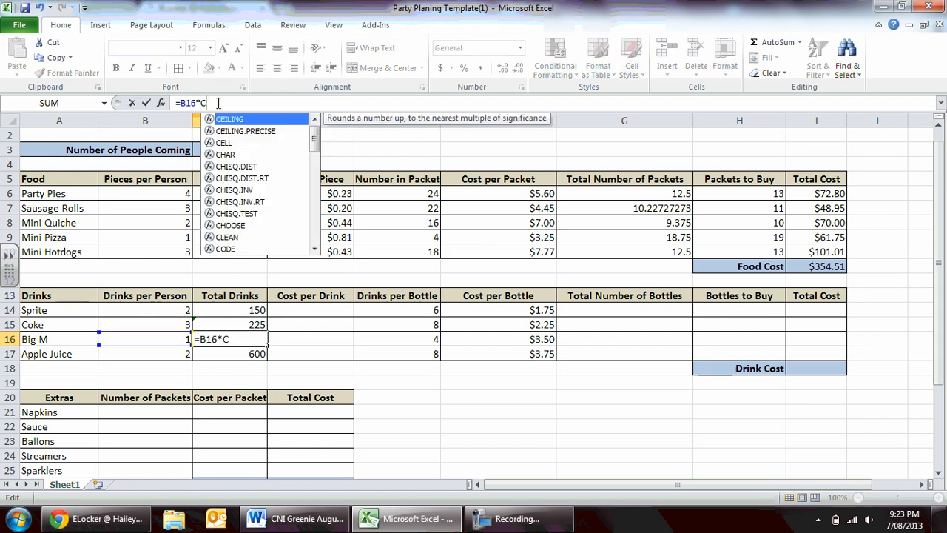
{"action": "type", "text": "3"}
{"action": "key", "text": "Return"}
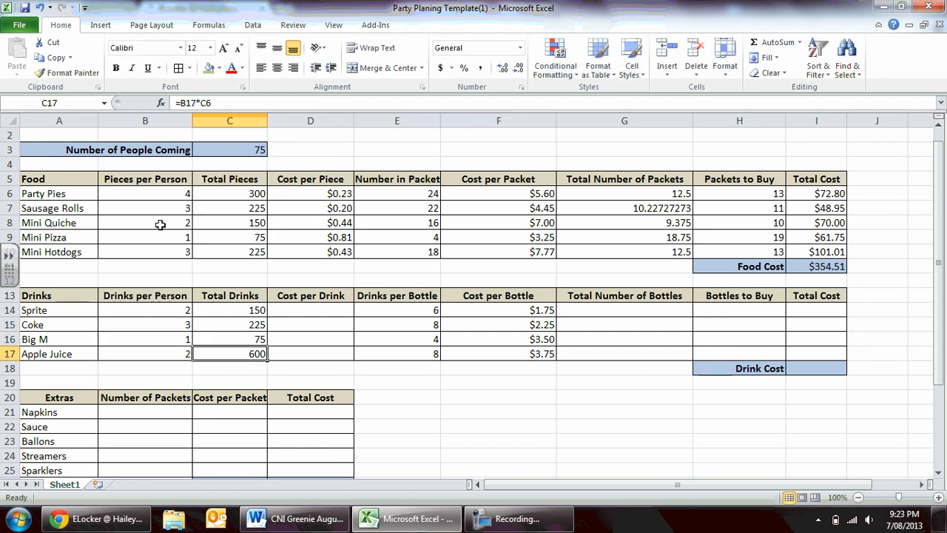
Correct Apple Juice's Total Drinks formula in C17 to =B17*C3.
{"action": "left_click", "coordinate": [221, 103]}
{"action": "key", "text": "BackSpace"}
{"action": "type", "text": "3"}
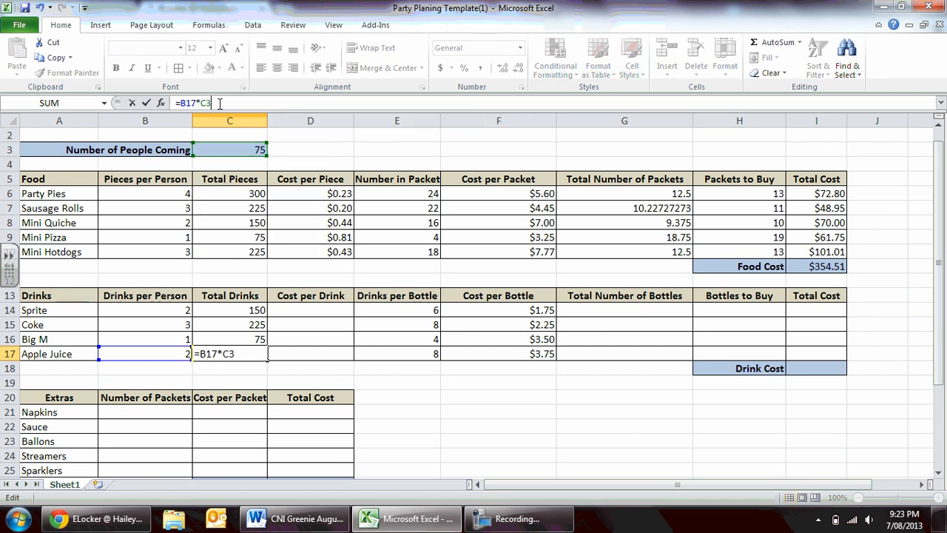
{"action": "key", "text": "Return"}
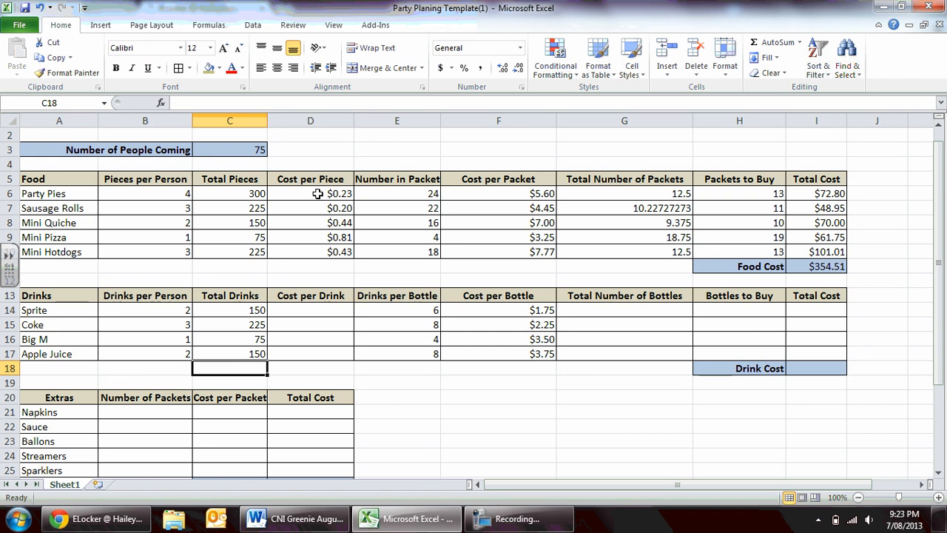
Calculate Sprite's Cost per Drink in D14 by dividing cost per bottle by drinks per bottle with =F14/E14.
{"action": "key", "text": "Right"}
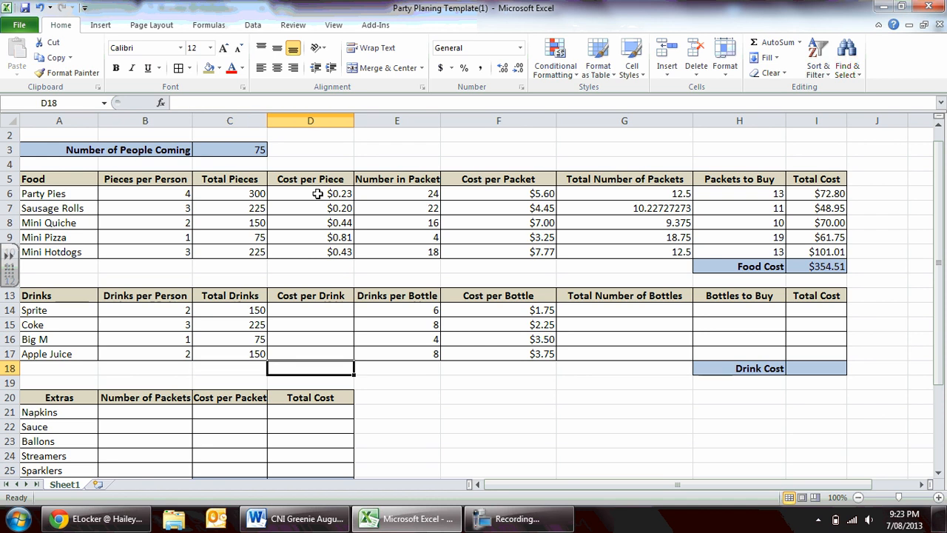
{"action": "key", "text": "Up"}
{"action": "key", "text": "Up"}
{"action": "key", "text": "Up"}
{"action": "key", "text": "Up"}
{"action": "key", "text": "Up"}
{"action": "key", "text": "Up"}
{"action": "key", "text": "Up"}
{"action": "key", "text": "Up"}
{"action": "key", "text": "Up"}
{"action": "key", "text": "Up"}
{"action": "key", "text": "Up"}
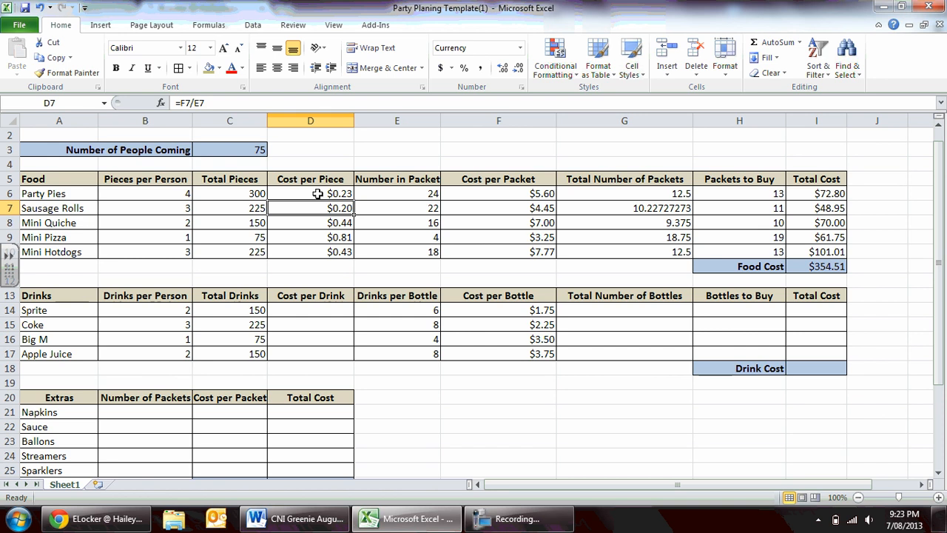
{"action": "key", "text": "Down"}
{"action": "key", "text": "Down"}
{"action": "key", "text": "Down"}
{"action": "key", "text": "Down"}
{"action": "key", "text": "Down"}
{"action": "key", "text": "Down"}
{"action": "key", "text": "Down"}
{"action": "key", "text": "Down"}
{"action": "key", "text": "Up"}
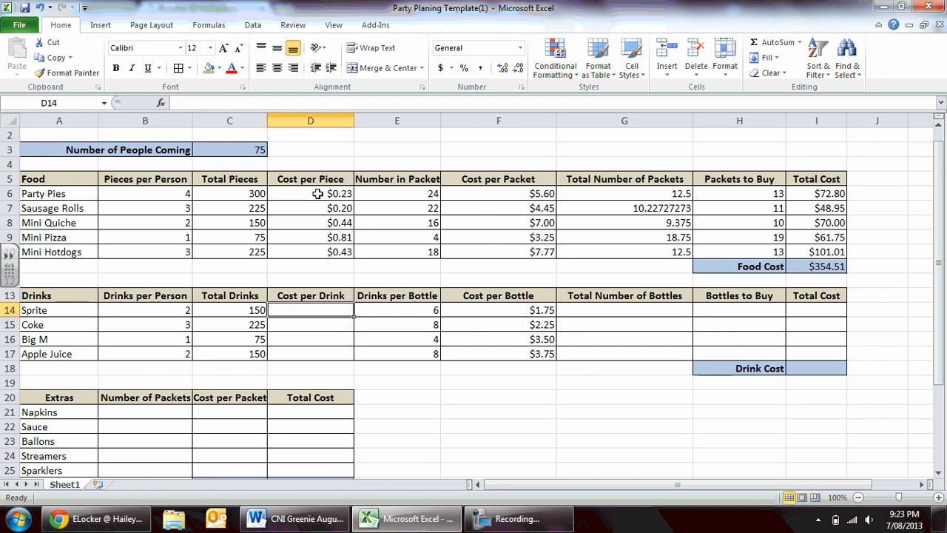
{"action": "type", "text": "="}
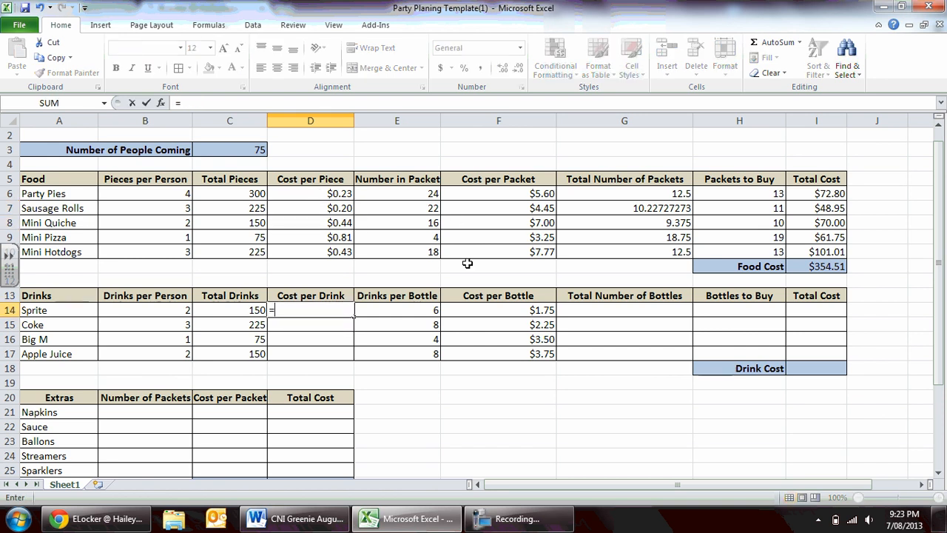
{"action": "left_click", "coordinate": [487, 323]}
{"action": "left_click", "coordinate": [484, 308]}
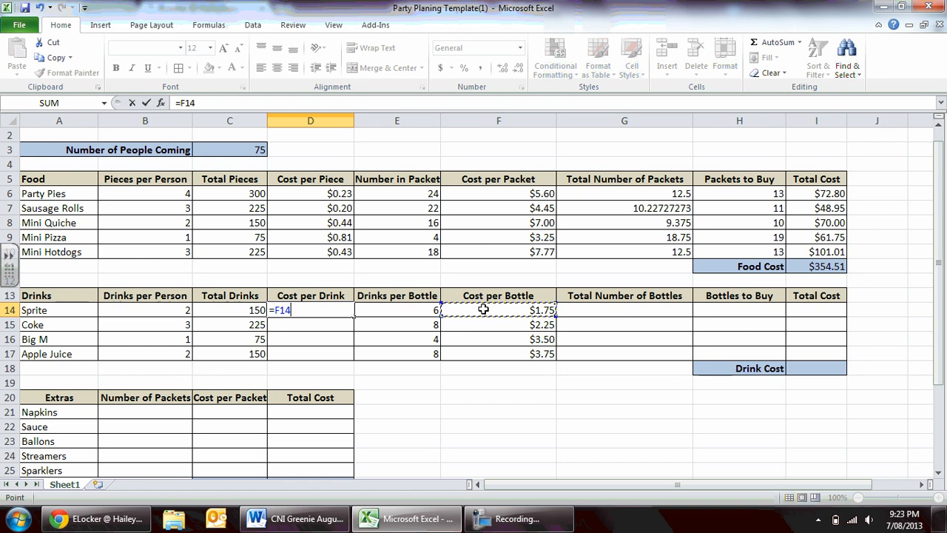
{"action": "type", "text": "/"}
{"action": "left_click", "coordinate": [412, 309]}
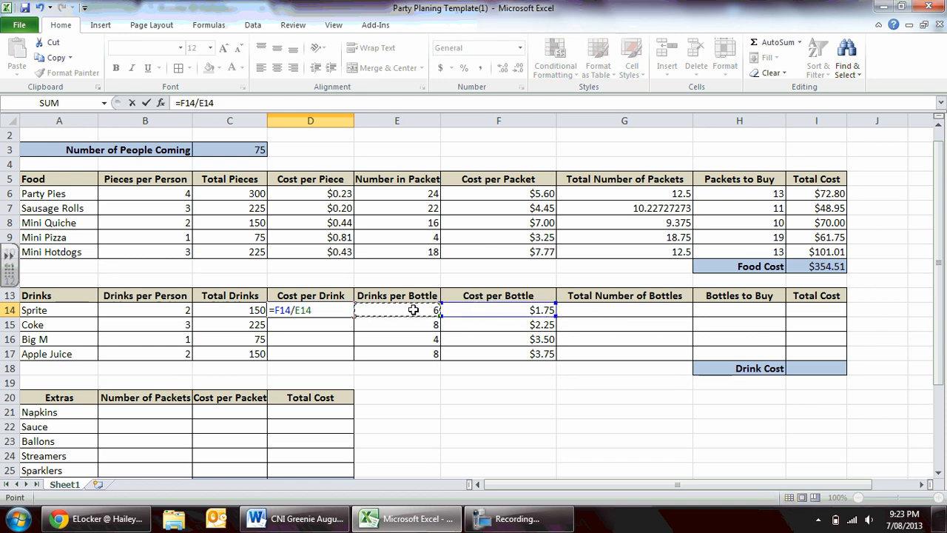
{"action": "key", "text": "Return"}
Fill the Cost per Drink formula from D14 down through D17 for the other drinks.
{"action": "left_click", "coordinate": [334, 308]}
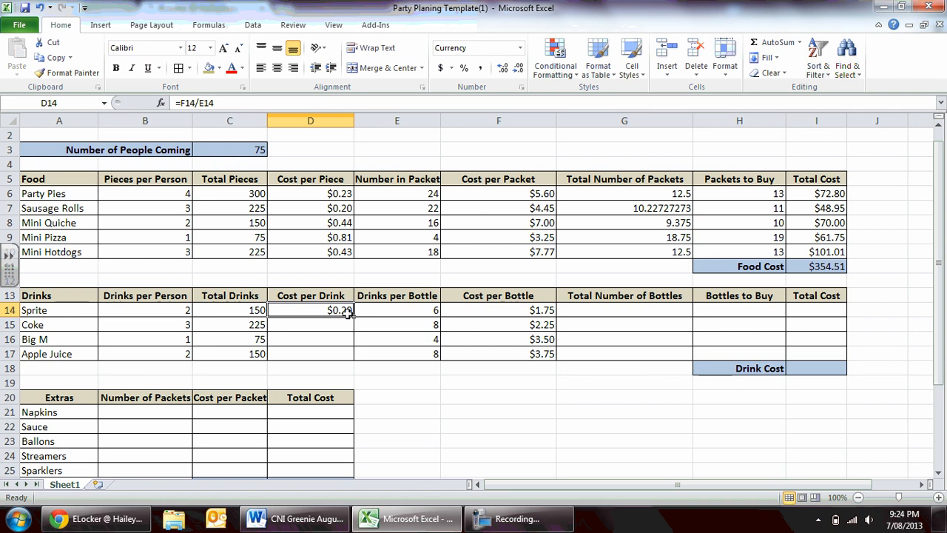
{"action": "left_click_drag", "start_coordinate": [353, 316], "coordinate": [354, 358]}
{"action": "left_click", "coordinate": [338, 342]}
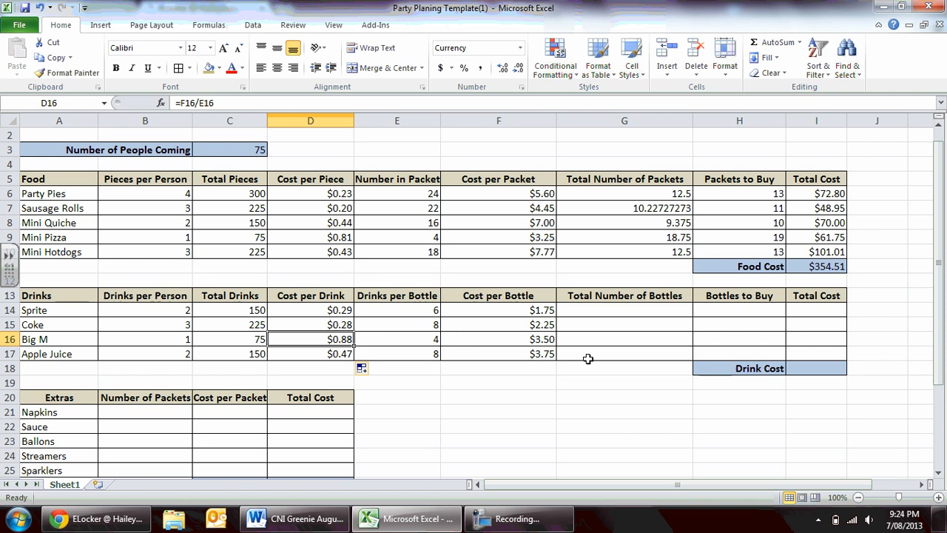
Calculate Sprite's Total Number of Bottles in G14 with =C14/E14 and fill the formula down through G17.
{"action": "left_click", "coordinate": [620, 310]}
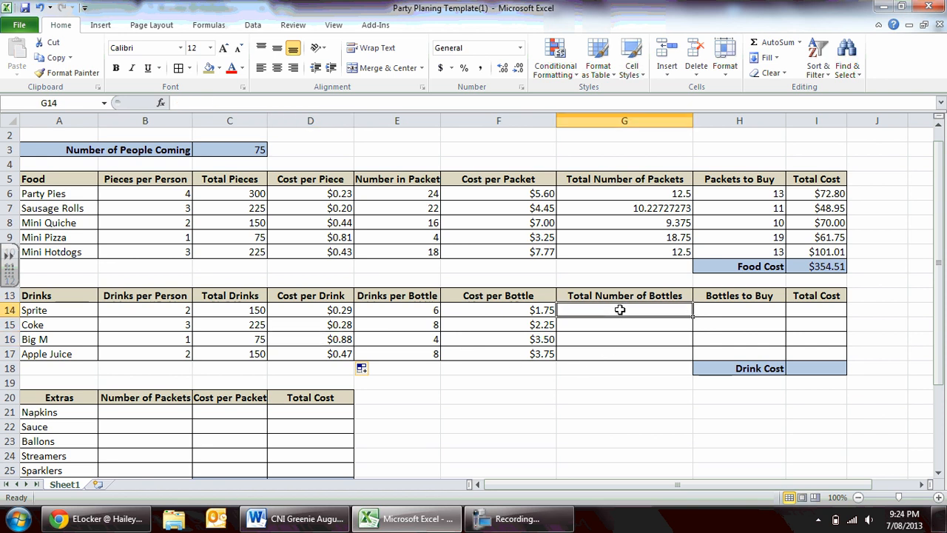
{"action": "left_click", "coordinate": [637, 249]}
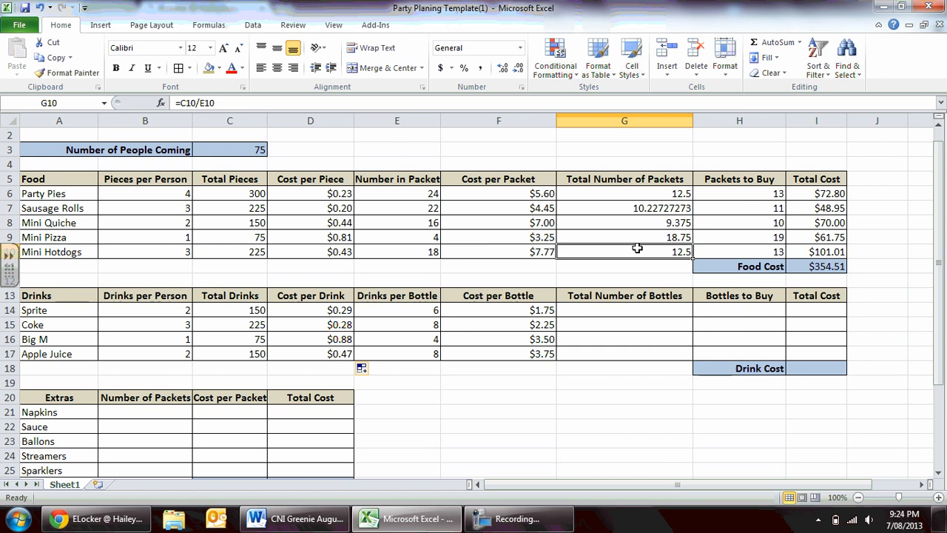
{"action": "left_click", "coordinate": [614, 315]}
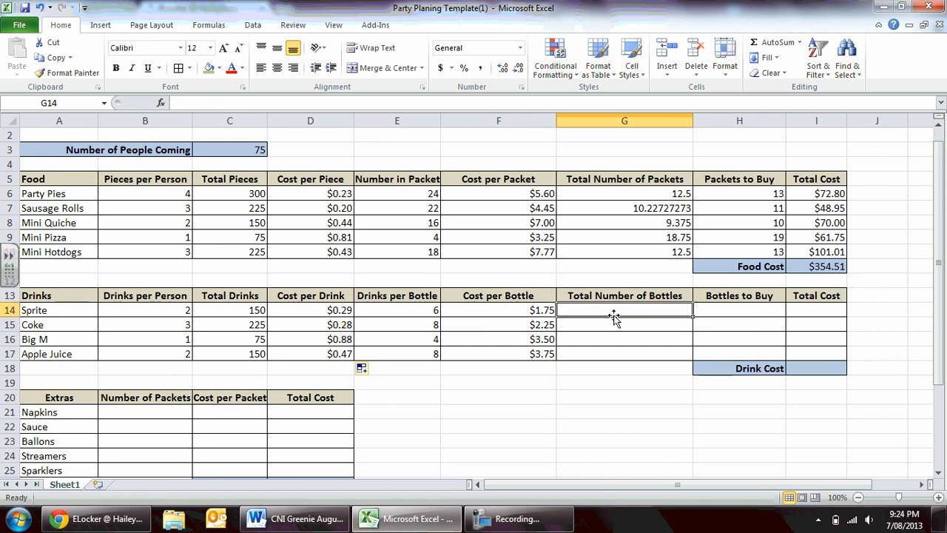
{"action": "type", "text": "="}
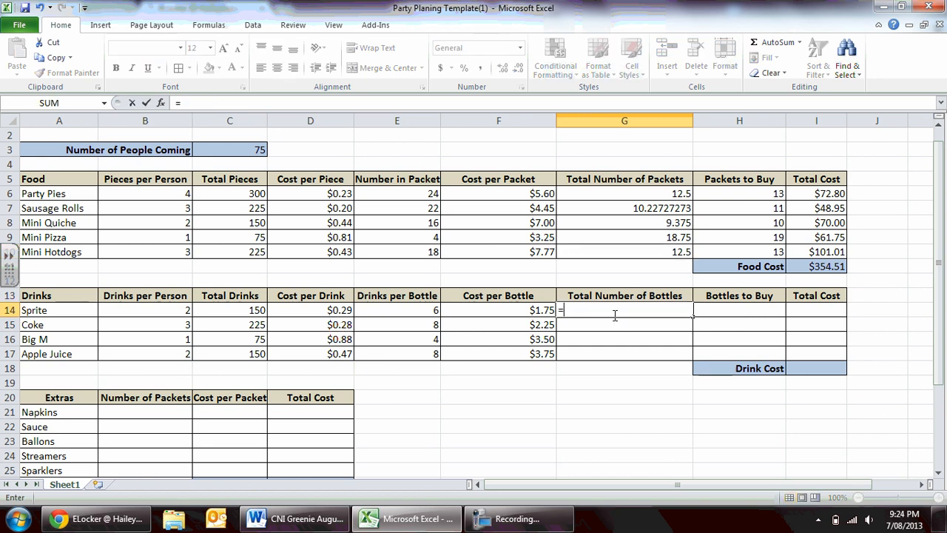
{"action": "left_click", "coordinate": [222, 313]}
{"action": "type", "text": "/"}
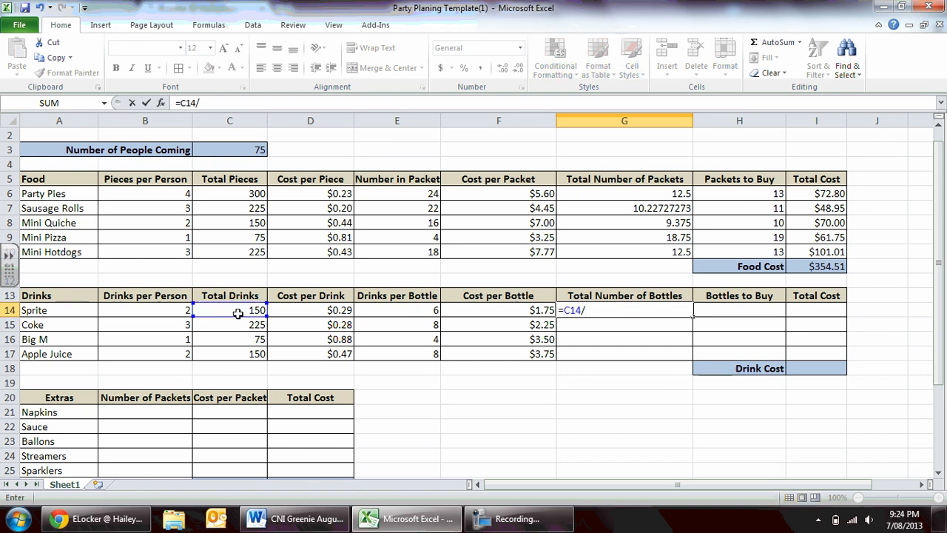
{"action": "left_click", "coordinate": [393, 314]}
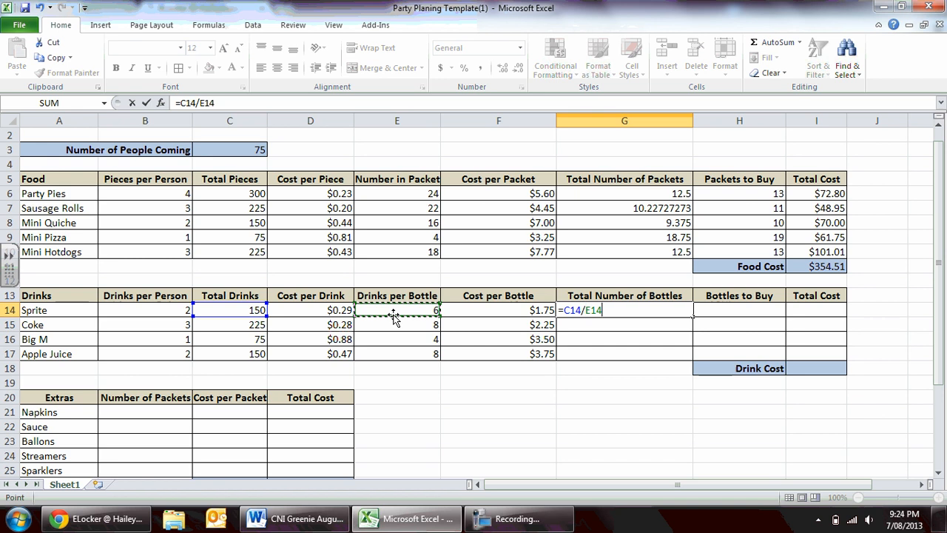
{"action": "key", "text": "Return"}
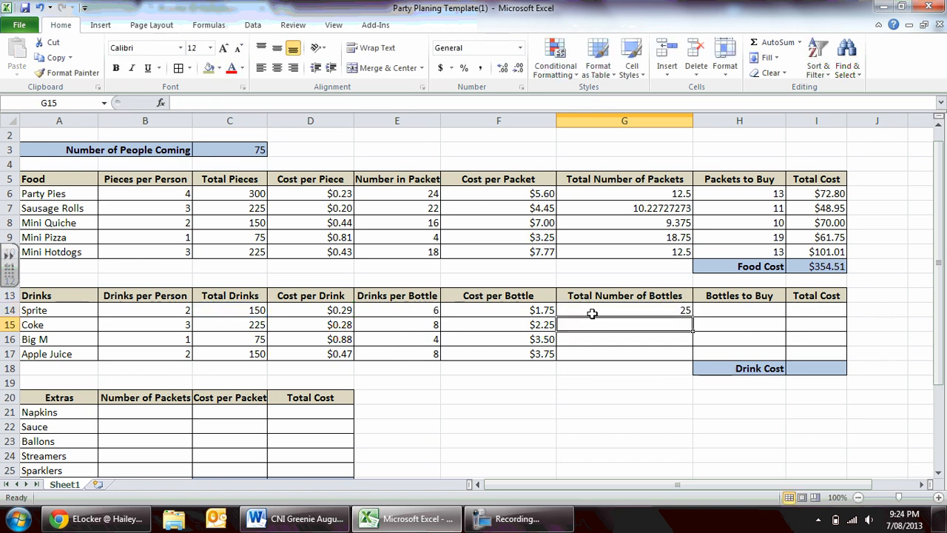
{"action": "left_click", "coordinate": [645, 305]}
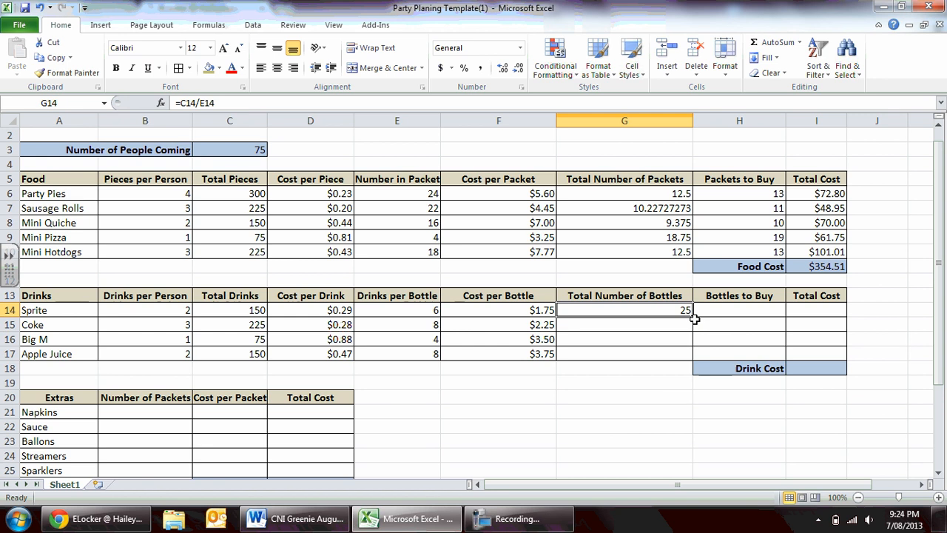
{"action": "left_click_drag", "start_coordinate": [692, 316], "coordinate": [690, 363]}
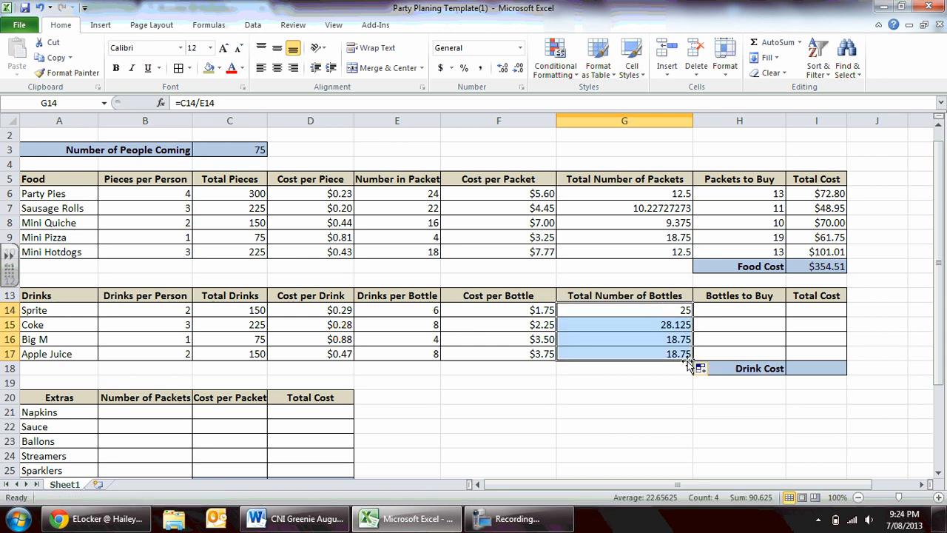
Round Sprite's bottle count up to a whole number in H14 with =ROUNDUP(G14,0) and fill the formula down through H17.
{"action": "left_click", "coordinate": [738, 310]}
{"action": "type", "text": "="}
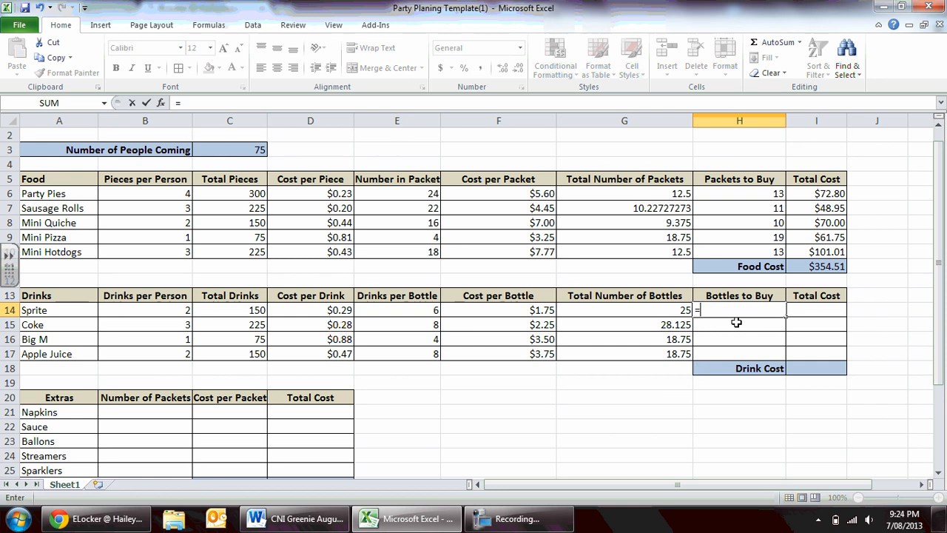
{"action": "type", "text": "roundup("}
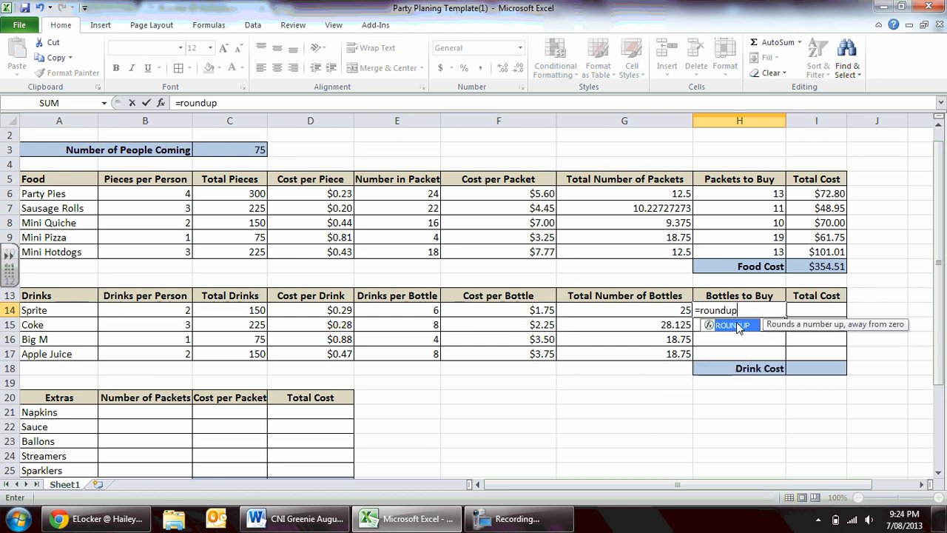
{"action": "left_click", "coordinate": [661, 308]}
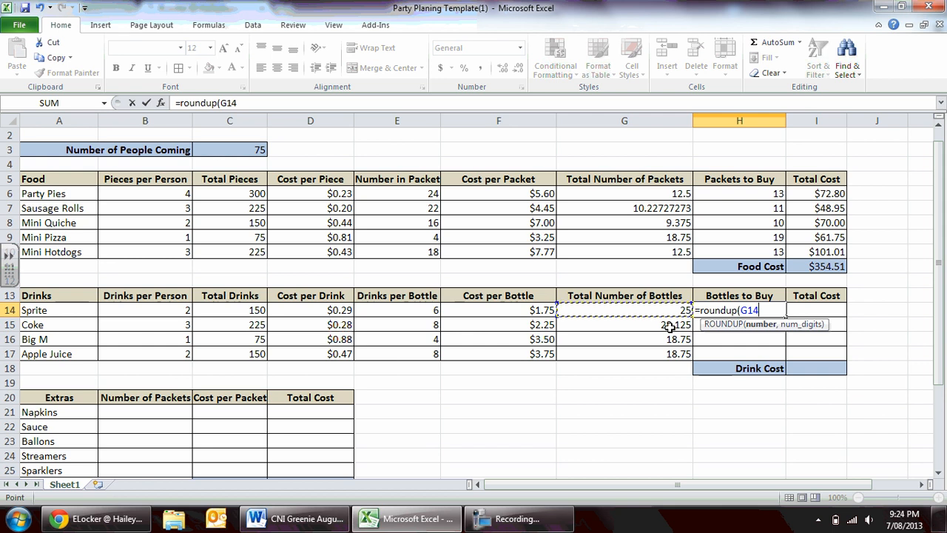
{"action": "type", "text": ","}
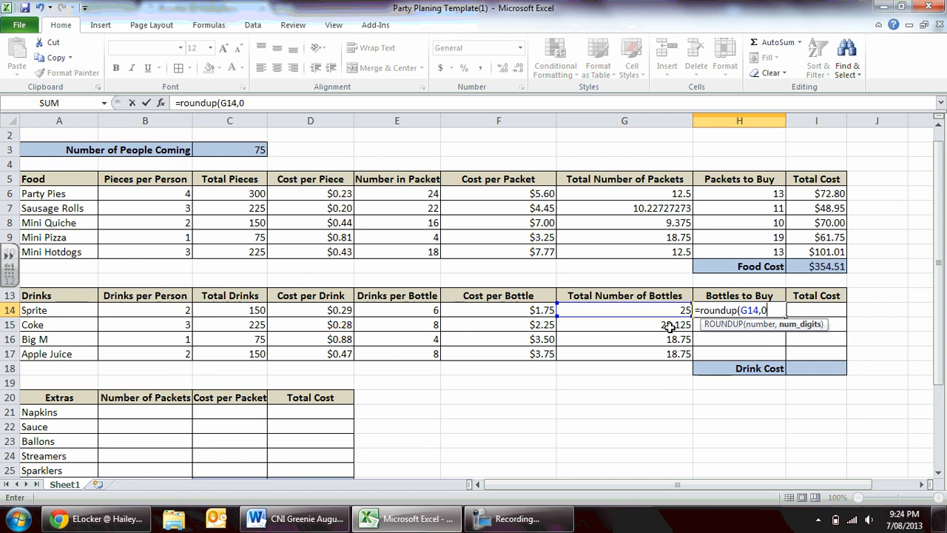
{"action": "type", "text": "0)"}
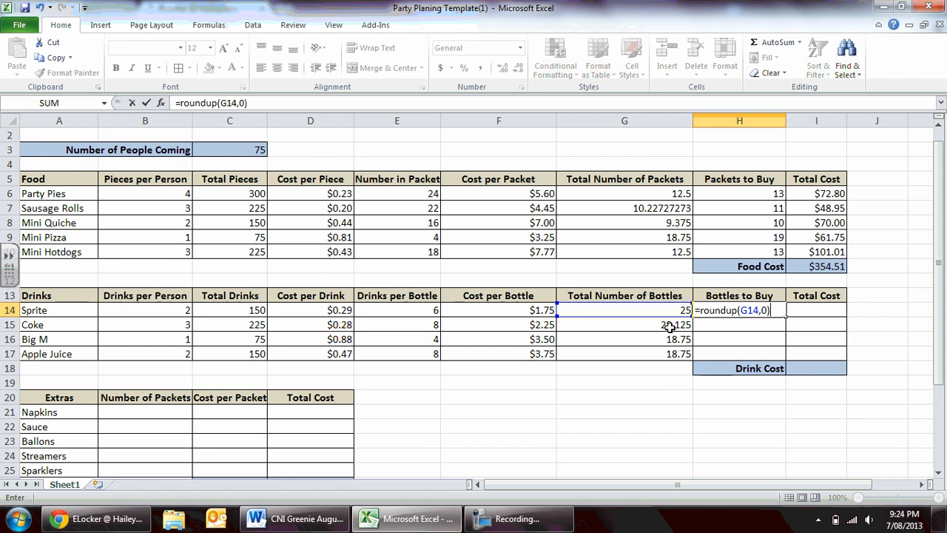
{"action": "key", "text": "Return"}
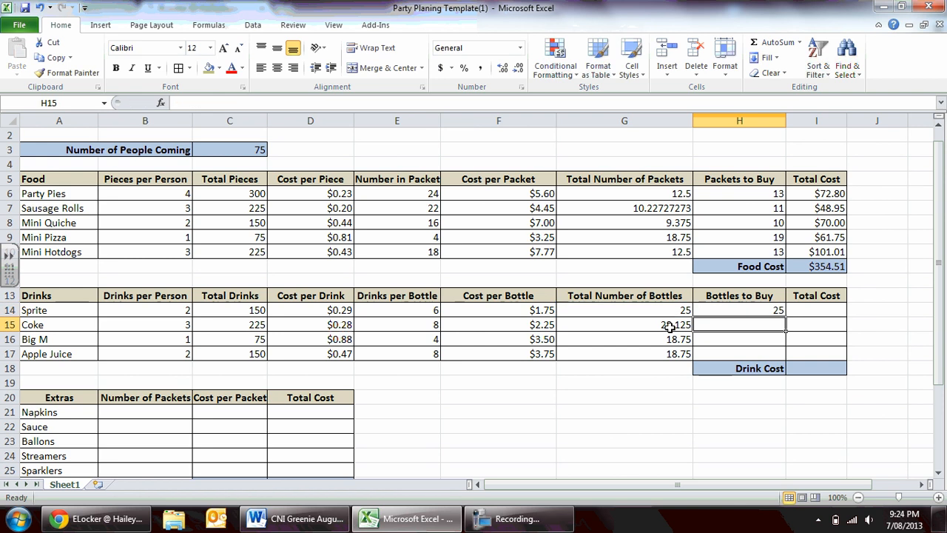
{"action": "left_click", "coordinate": [679, 311]}
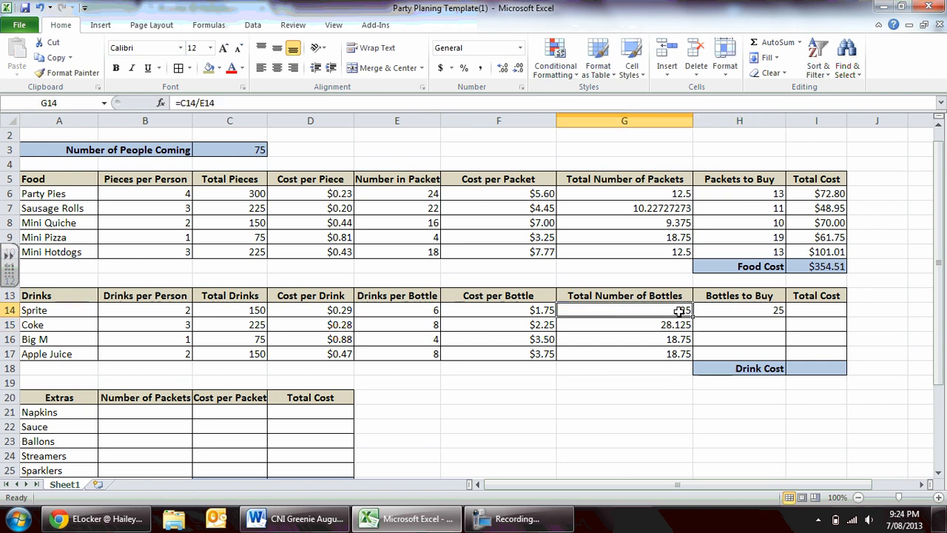
{"action": "left_click", "coordinate": [712, 310]}
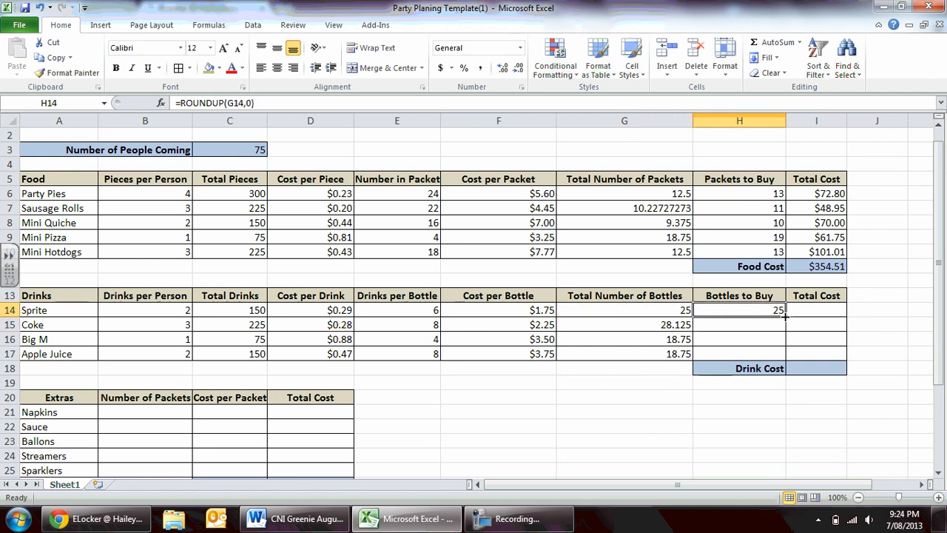
{"action": "left_click_drag", "start_coordinate": [783, 319], "coordinate": [785, 360]}
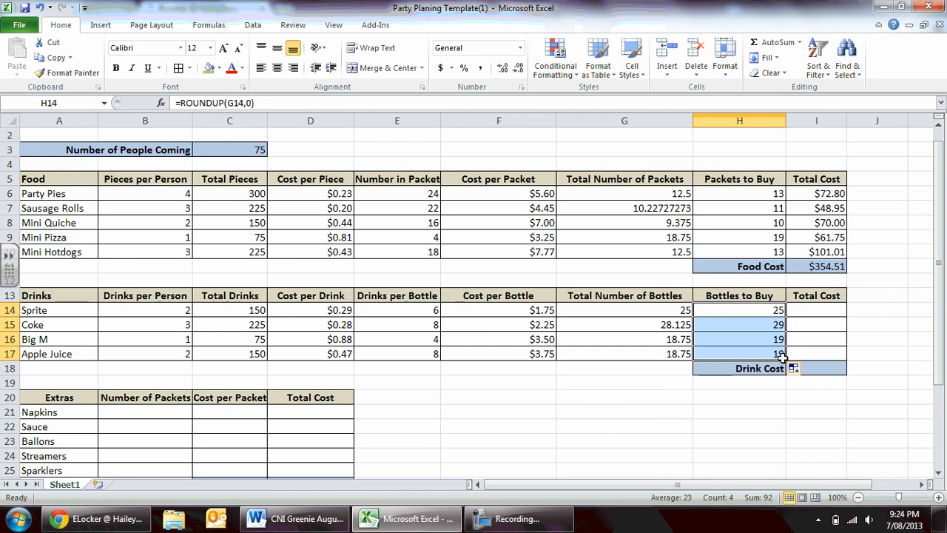
Calculate Sprite's Total Cost in I14 with =H14*F14 and fill the formula down through I17.
{"action": "left_click", "coordinate": [809, 311]}
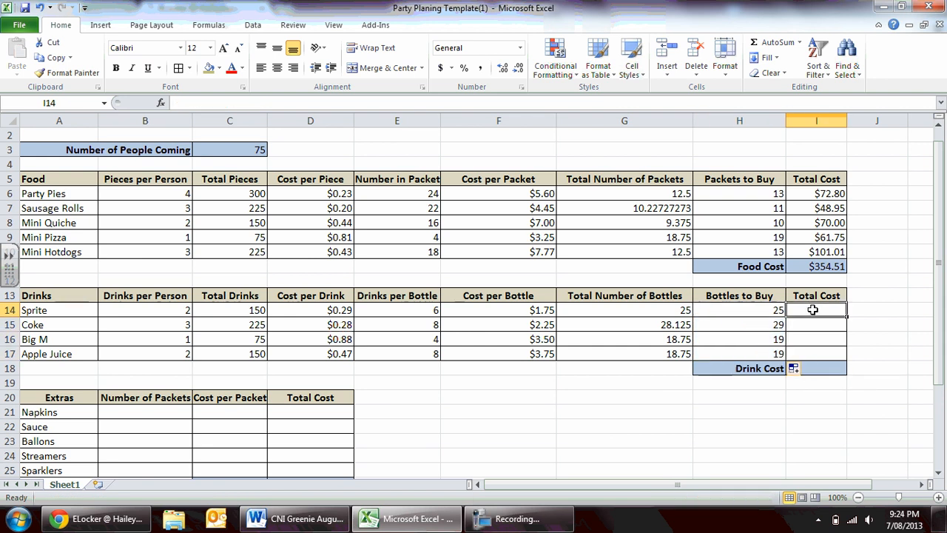
{"action": "type", "text": "="}
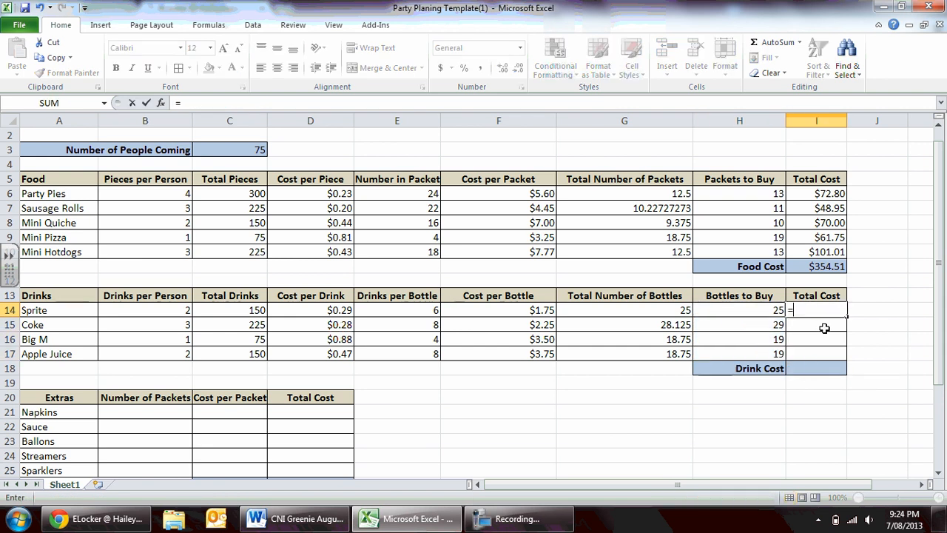
{"action": "left_click", "coordinate": [757, 314]}
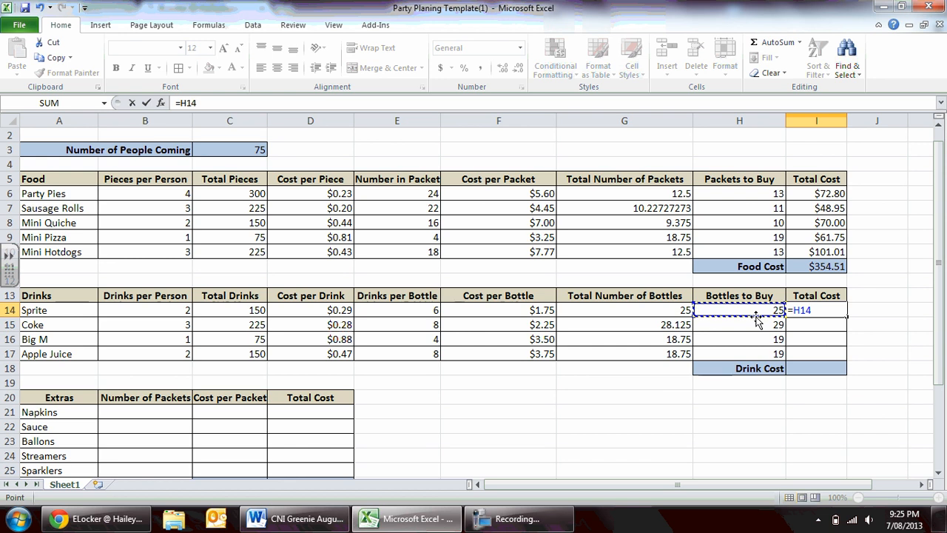
{"action": "type", "text": "*"}
{"action": "left_click", "coordinate": [473, 316]}
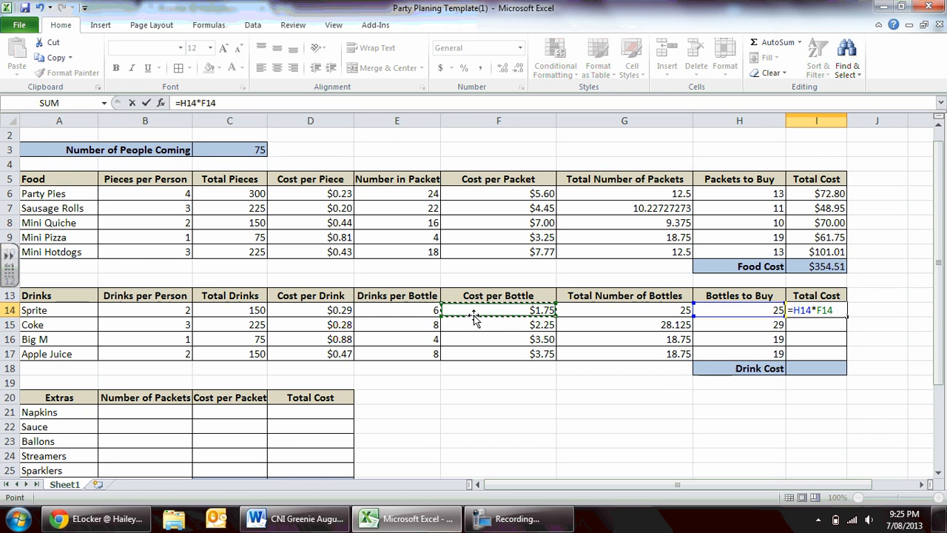
{"action": "key", "text": "Return"}
{"action": "left_click", "coordinate": [816, 312]}
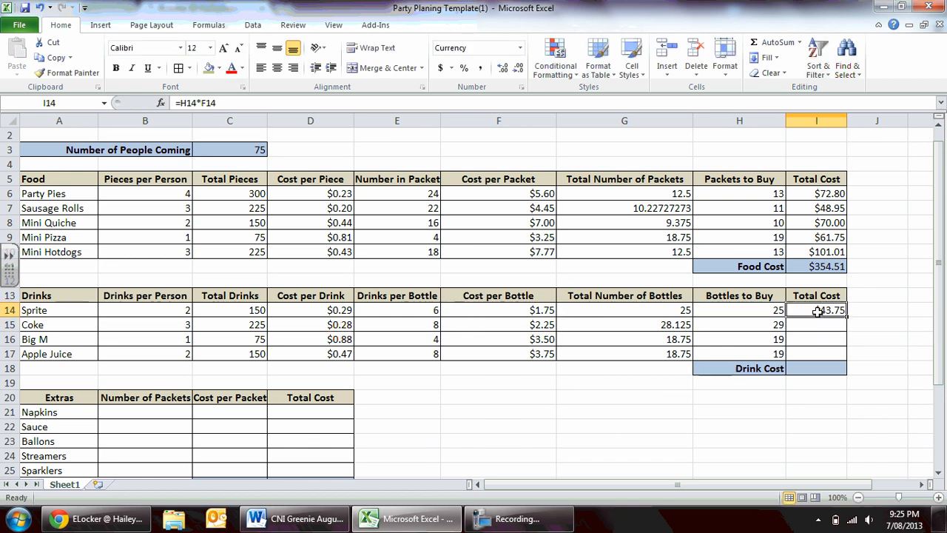
{"action": "left_click_drag", "start_coordinate": [847, 317], "coordinate": [847, 358]}
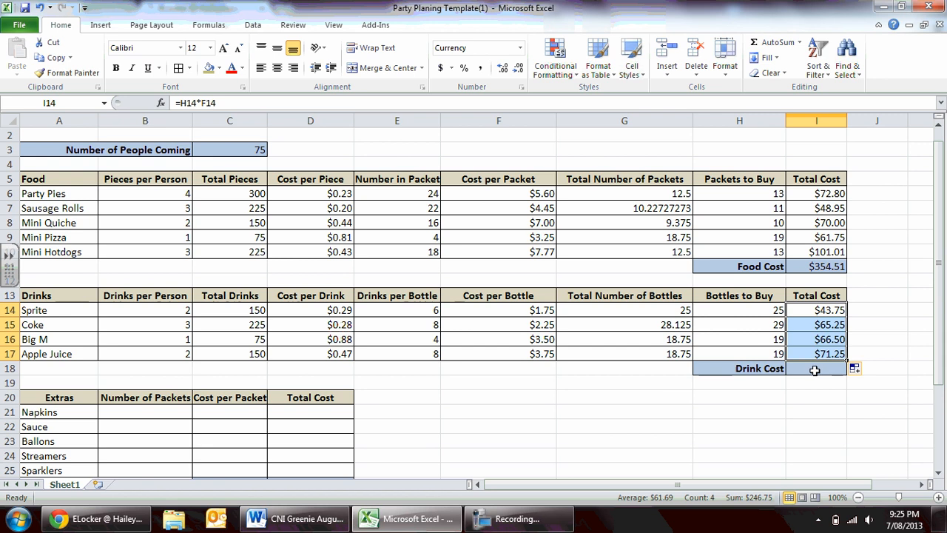
Total the Drink Cost in I18 by summing the drinks' costs with =SUM(I14:I17).
{"action": "left_click", "coordinate": [815, 370]}
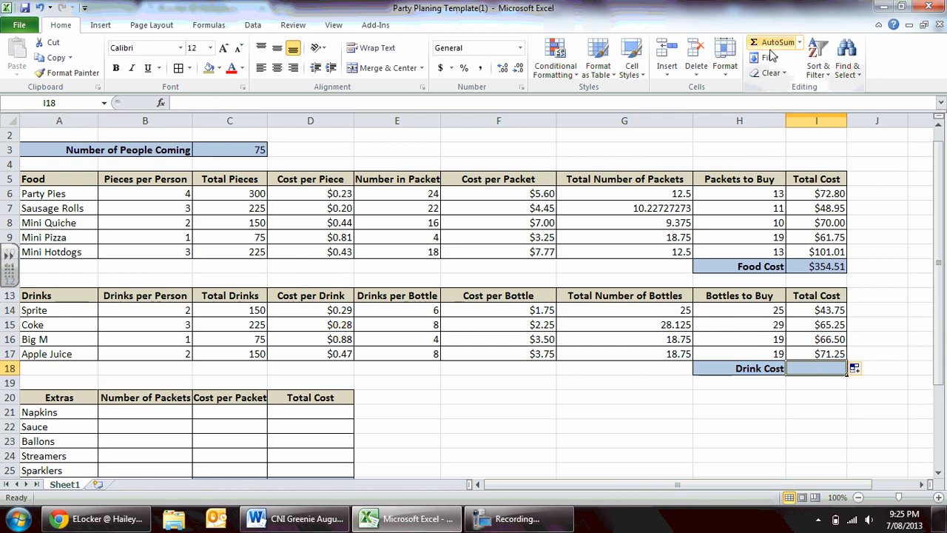
{"action": "left_click", "coordinate": [774, 43]}
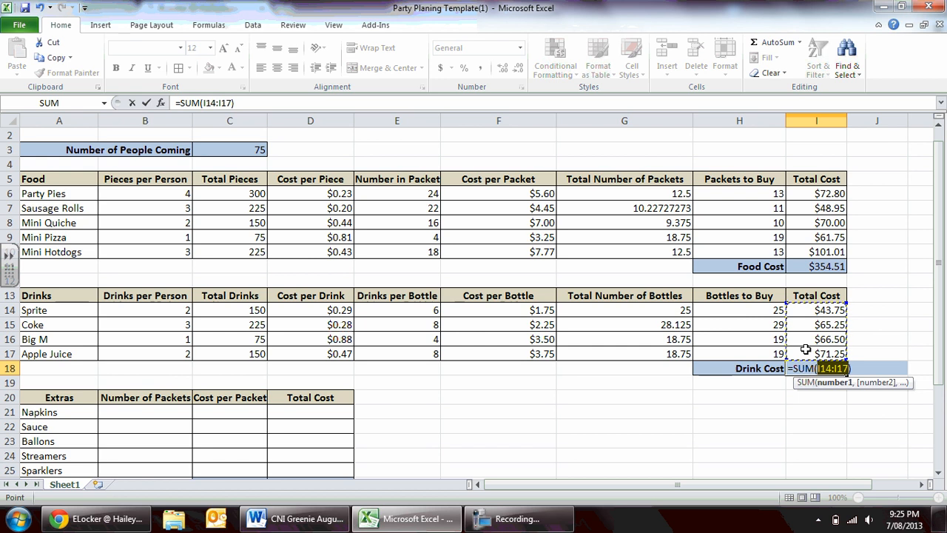
{"action": "key", "text": "Return"}
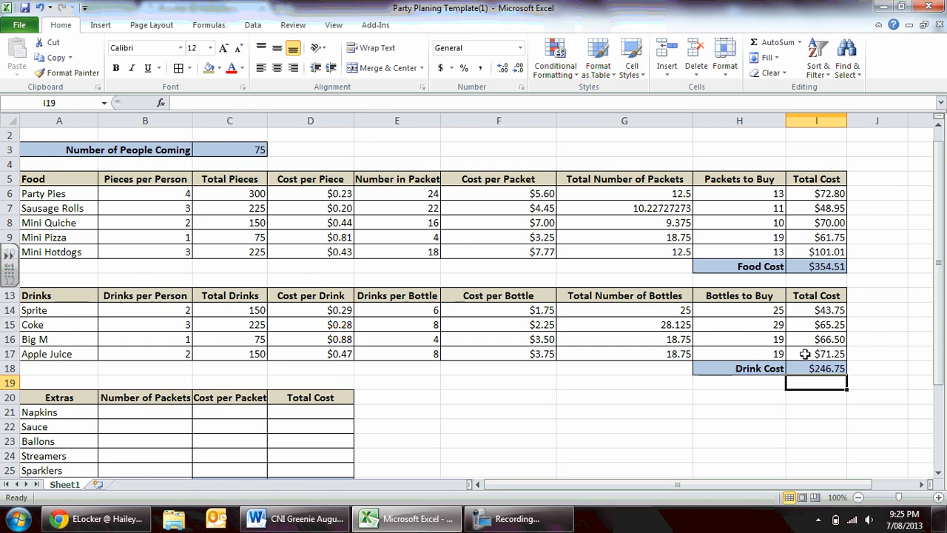
Test the linked formulas by changing Number of People Coming in C3 to 50 and to 1000.
{"action": "left_click", "coordinate": [215, 149]}
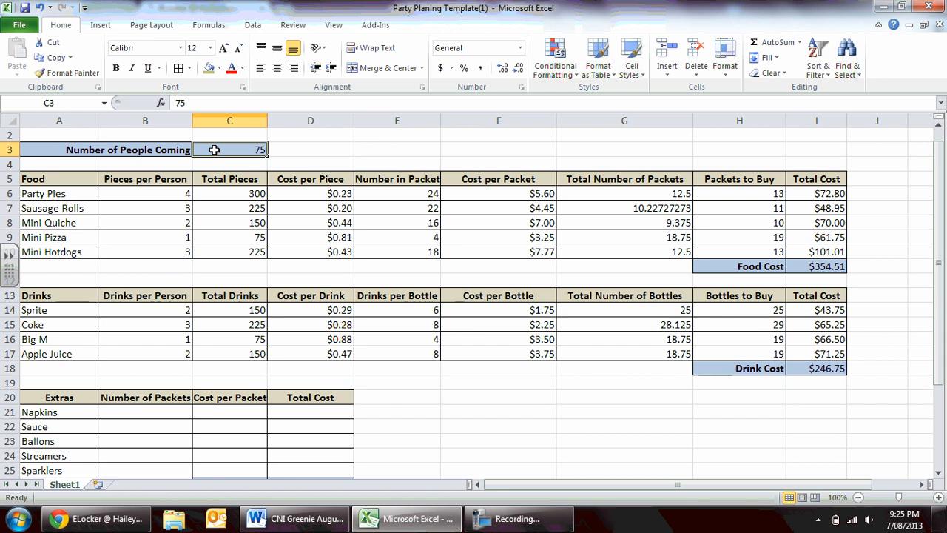
{"action": "type", "text": "50"}
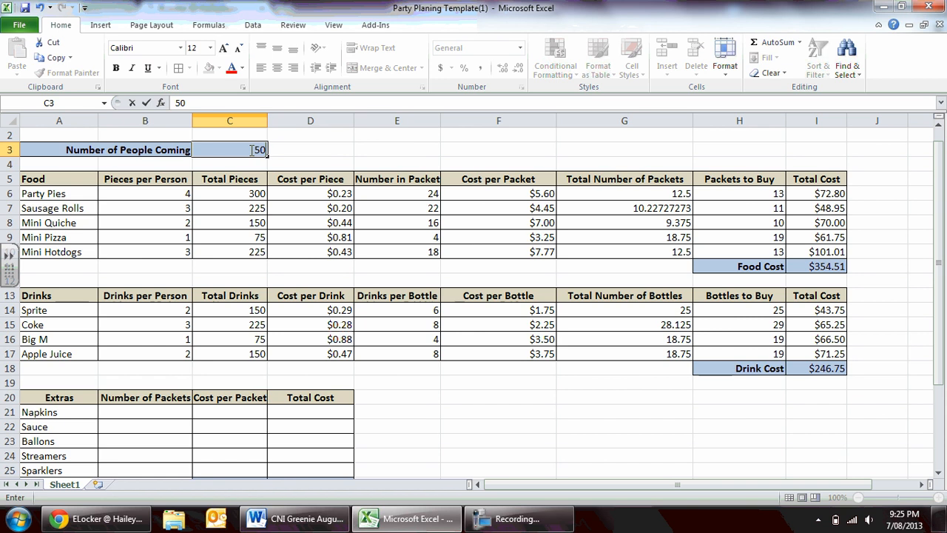
{"action": "key", "text": "Return"}
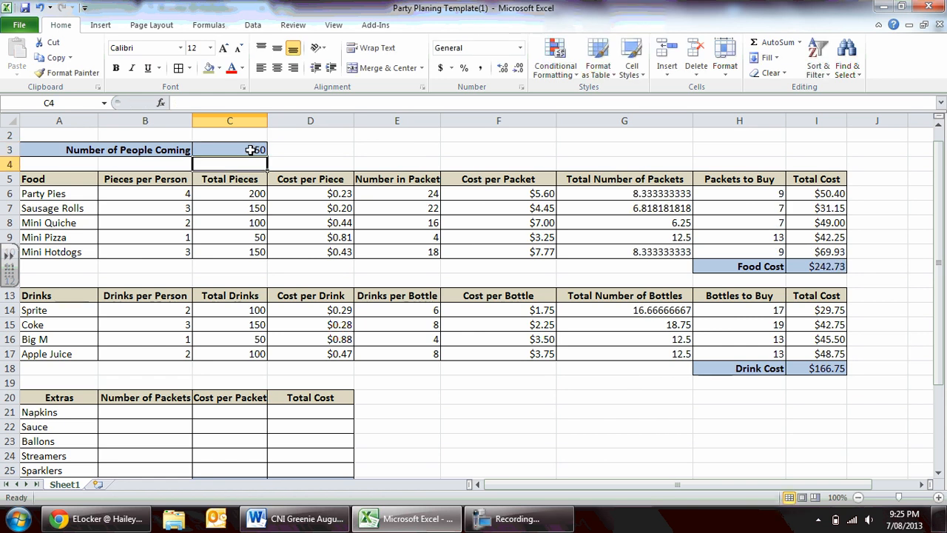
{"action": "left_click", "coordinate": [251, 149]}
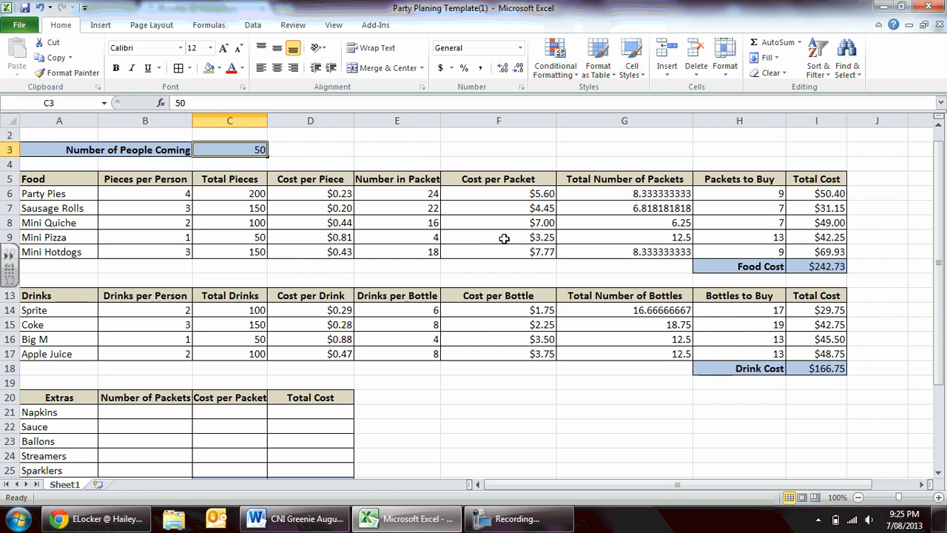
{"action": "type", "text": "1000"}
{"action": "key", "text": "Return"}
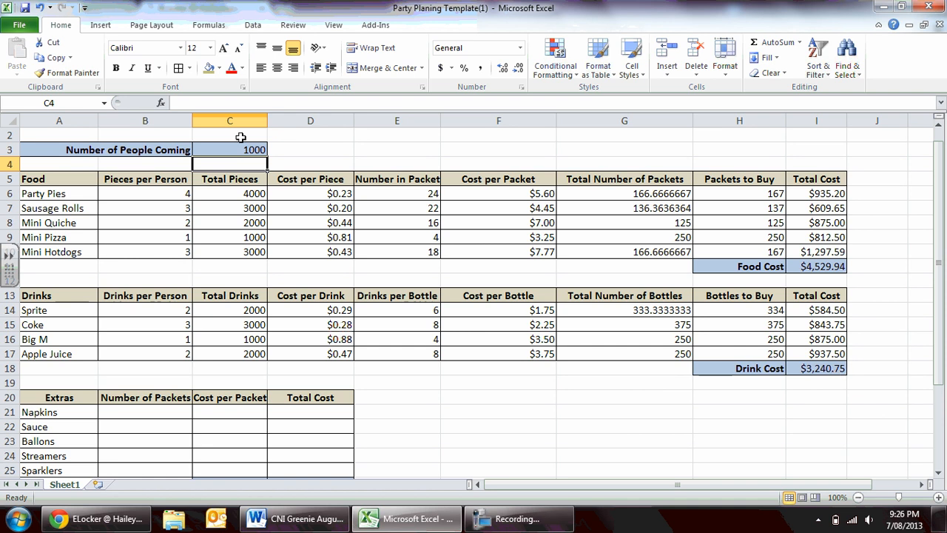
Set the Number of People Coming in C3 to 75, leaving C4 empty.
{"action": "type", "text": "75"}
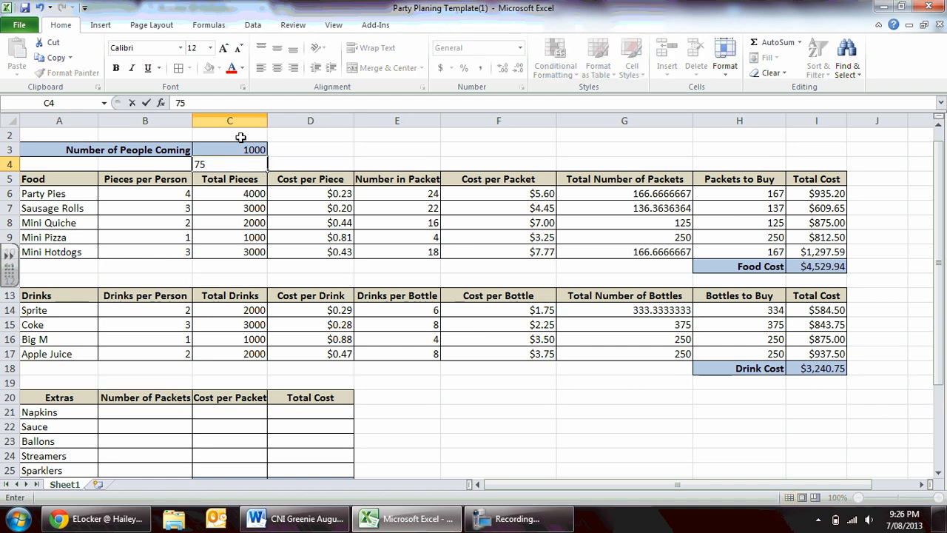
{"action": "key", "text": "BackSpace"}
{"action": "key", "text": "Up"}
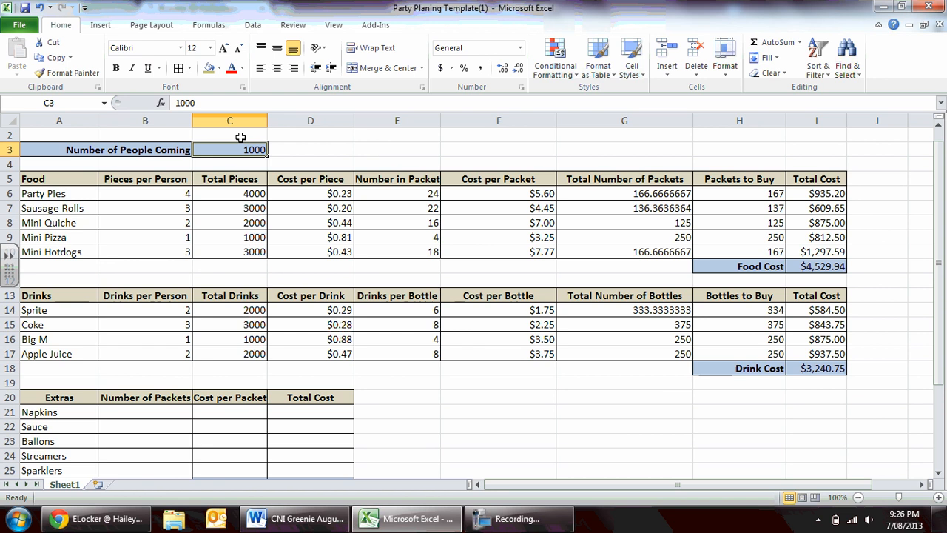
{"action": "type", "text": "75"}
{"action": "key", "text": "Return"}
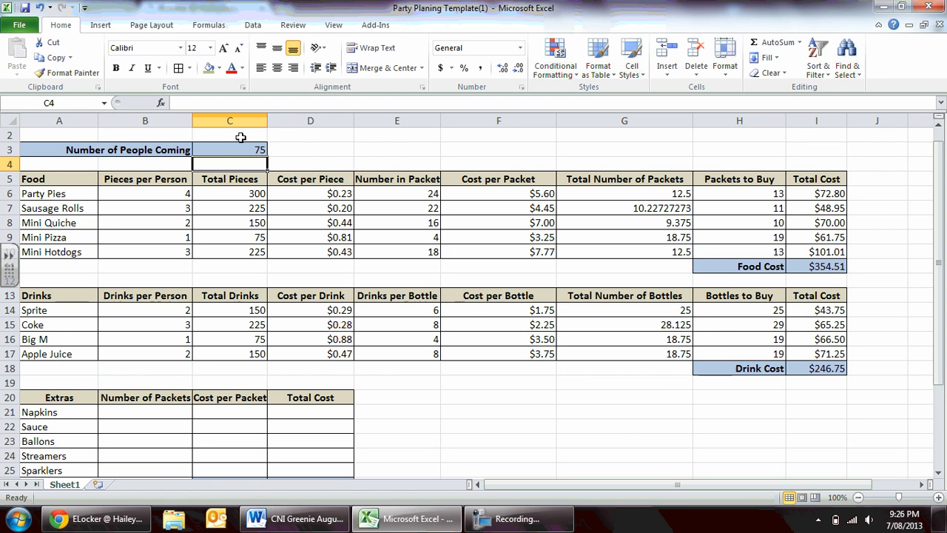
Fill in the extras' Number of Packets in B21:B25: Napkins 10, Sauce 6, Ballons 13, Streamers 10 and Sparklers 25.
{"action": "key", "text": "Down"}
{"action": "key", "text": "Down"}
{"action": "key", "text": "Down"}
{"action": "key", "text": "Down"}
{"action": "key", "text": "Down"}
{"action": "key", "text": "Down"}
{"action": "key", "text": "Down"}
{"action": "key", "text": "Down"}
{"action": "key", "text": "Down"}
{"action": "key", "text": "Down"}
{"action": "key", "text": "Down"}
{"action": "key", "text": "Down"}
{"action": "key", "text": "Down"}
{"action": "key", "text": "Down"}
{"action": "key", "text": "Down"}
{"action": "key", "text": "Down"}
{"action": "key", "text": "Down"}
{"action": "key", "text": "Down"}
{"action": "key", "text": "Down"}
{"action": "key", "text": "Down"}
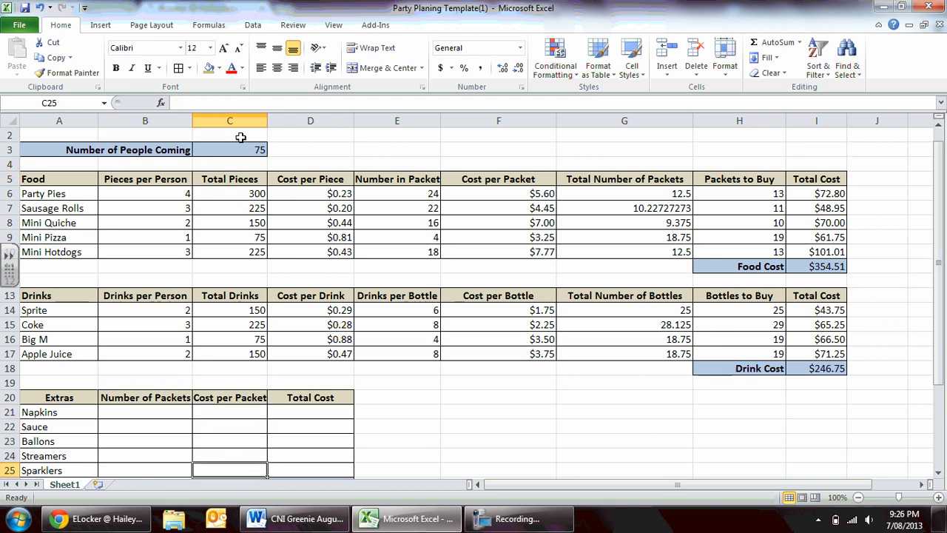
{"action": "key", "text": "Down"}
{"action": "key", "text": "Down"}
{"action": "key", "text": "Down"}
{"action": "key", "text": "Down"}
{"action": "key", "text": "Down"}
{"action": "key", "text": "Down"}
{"action": "key", "text": "Down"}
{"action": "key", "text": "Down"}
{"action": "key", "text": "Down"}
{"action": "key", "text": "Down"}
{"action": "key", "text": "Down"}
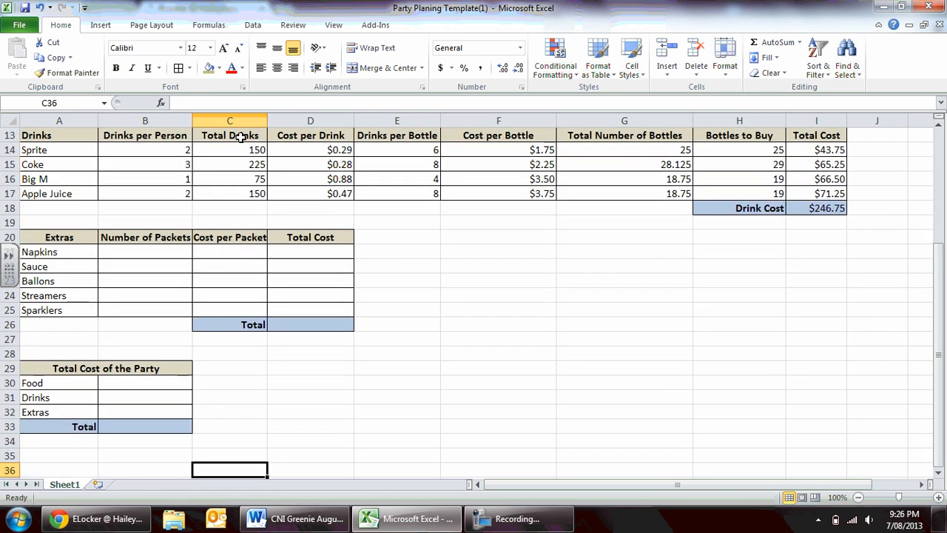
{"action": "key", "text": "Up"}
{"action": "key", "text": "Up"}
{"action": "key", "text": "Up"}
{"action": "key", "text": "Up"}
{"action": "key", "text": "Up"}
{"action": "key", "text": "Up"}
{"action": "key", "text": "Up"}
{"action": "key", "text": "Up"}
{"action": "key", "text": "Up"}
{"action": "key", "text": "Up"}
{"action": "key", "text": "Up"}
{"action": "key", "text": "Up"}
{"action": "key", "text": "Up"}
{"action": "key", "text": "Up"}
{"action": "key", "text": "Up"}
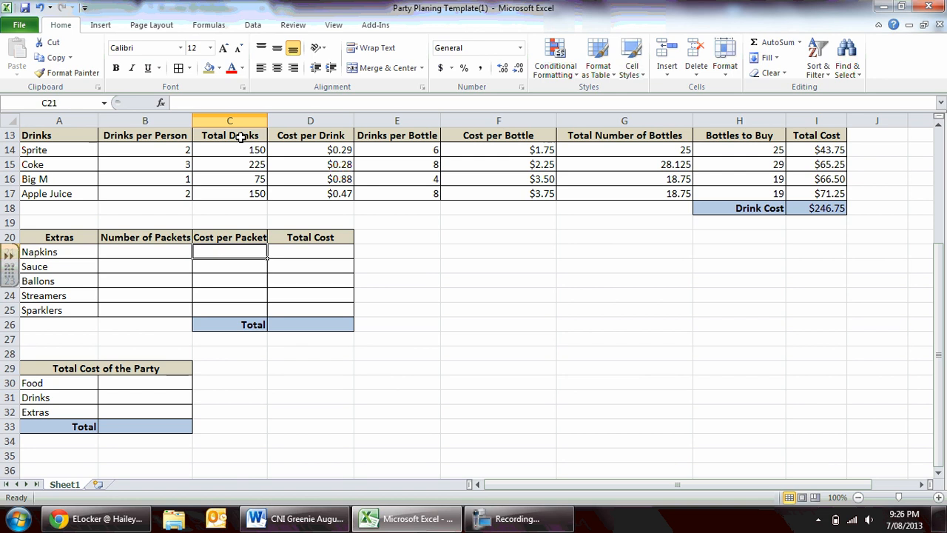
{"action": "key", "text": "Left"}
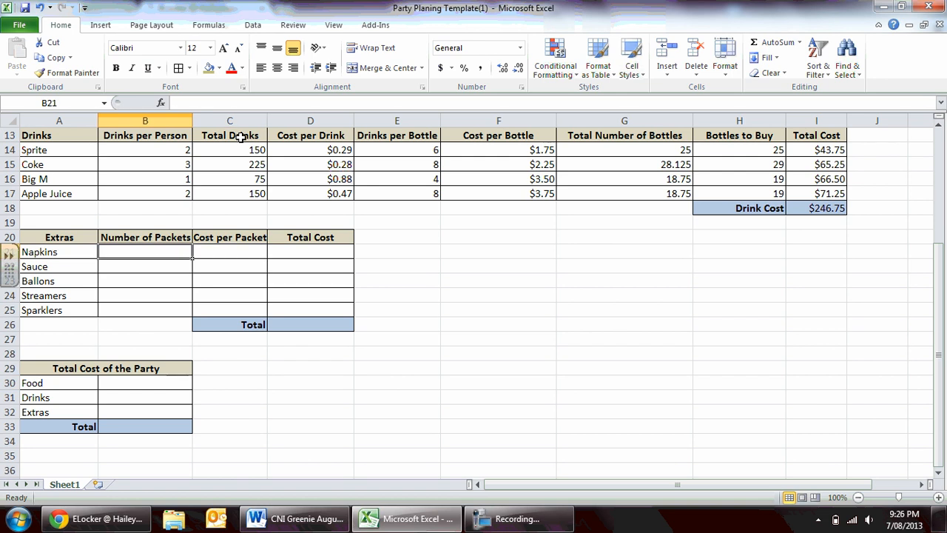
{"action": "key", "text": "Down"}
{"action": "key", "text": "Down"}
{"action": "key", "text": "Down"}
{"action": "key", "text": "Down"}
{"action": "key", "text": "Up"}
{"action": "key", "text": "Up"}
{"action": "key", "text": "Up"}
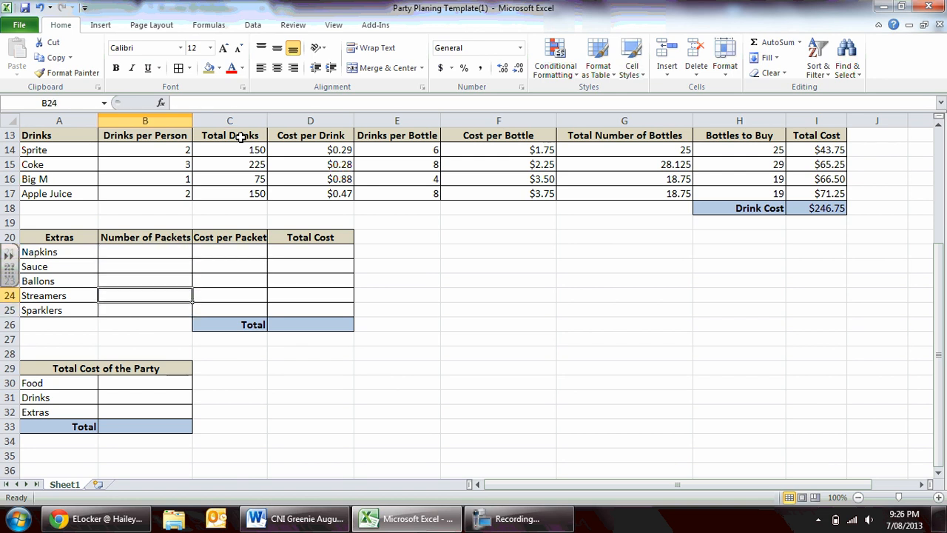
{"action": "key", "text": "Up"}
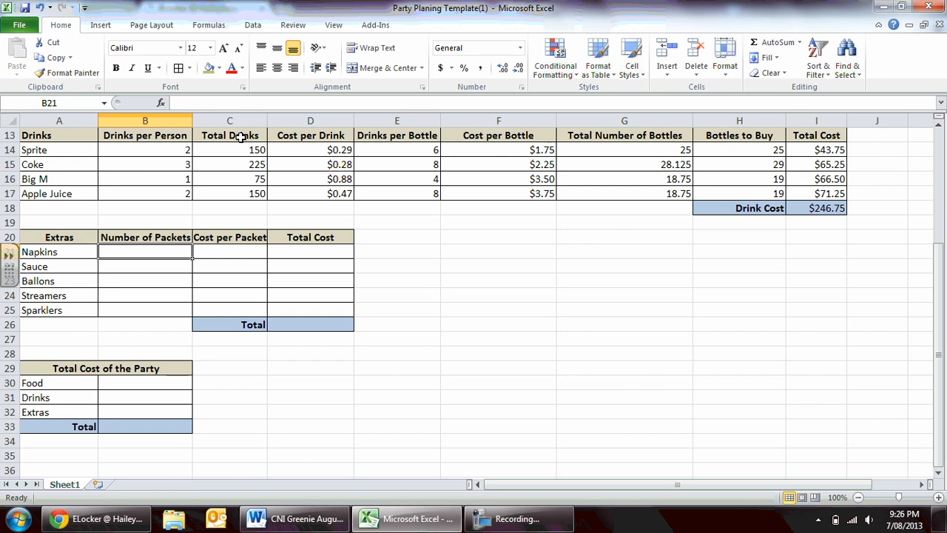
{"action": "type", "text": "10"}
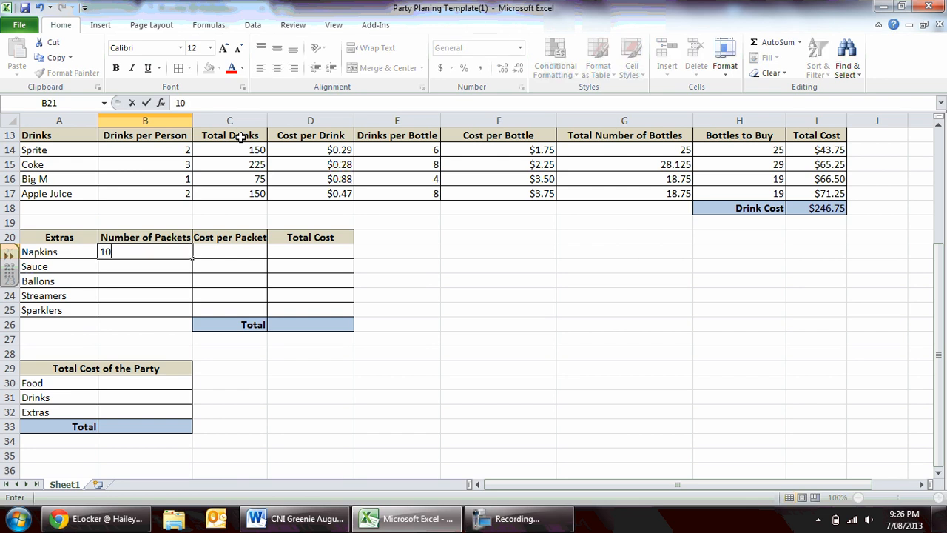
{"action": "key", "text": "Return"}
{"action": "type", "text": "6"}
{"action": "key", "text": "Return"}
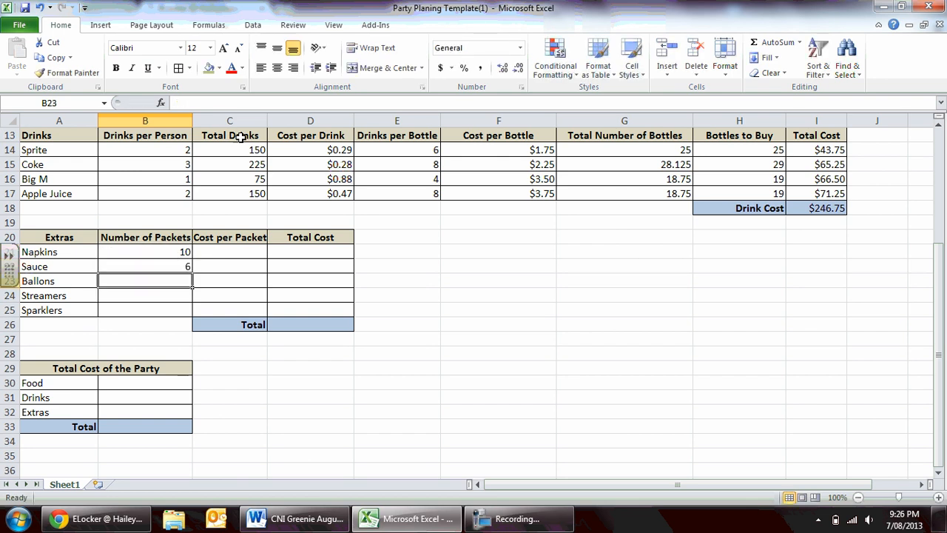
{"action": "type", "text": "13"}
{"action": "key", "text": "Return"}
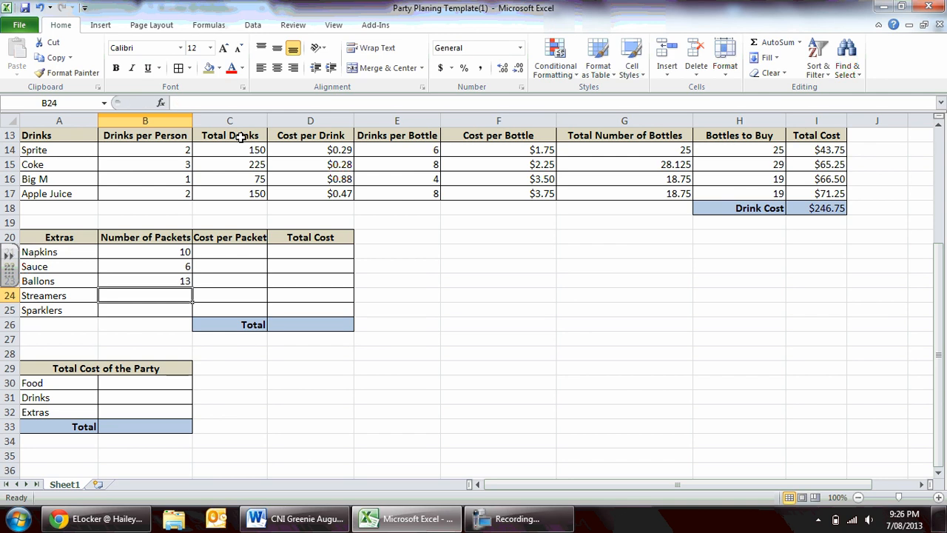
{"action": "type", "text": "10"}
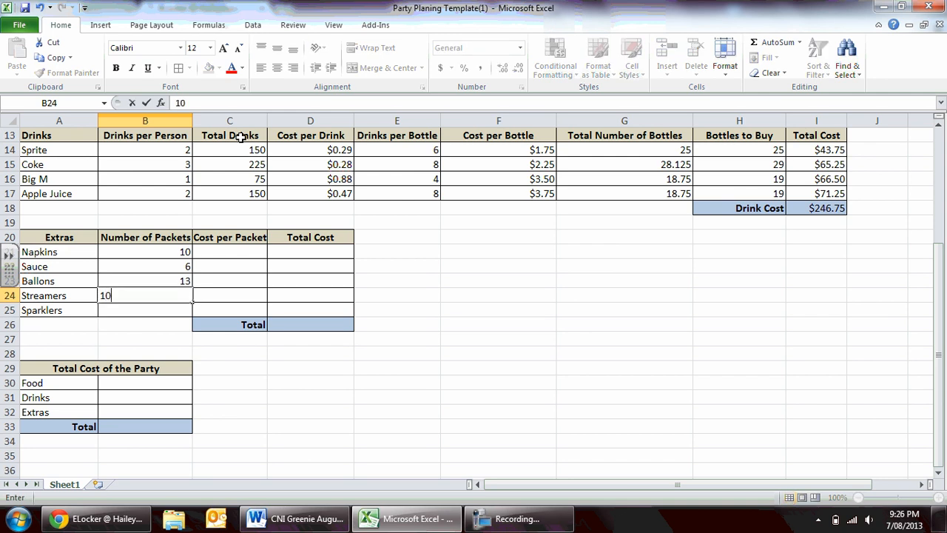
{"action": "key", "text": "Return"}
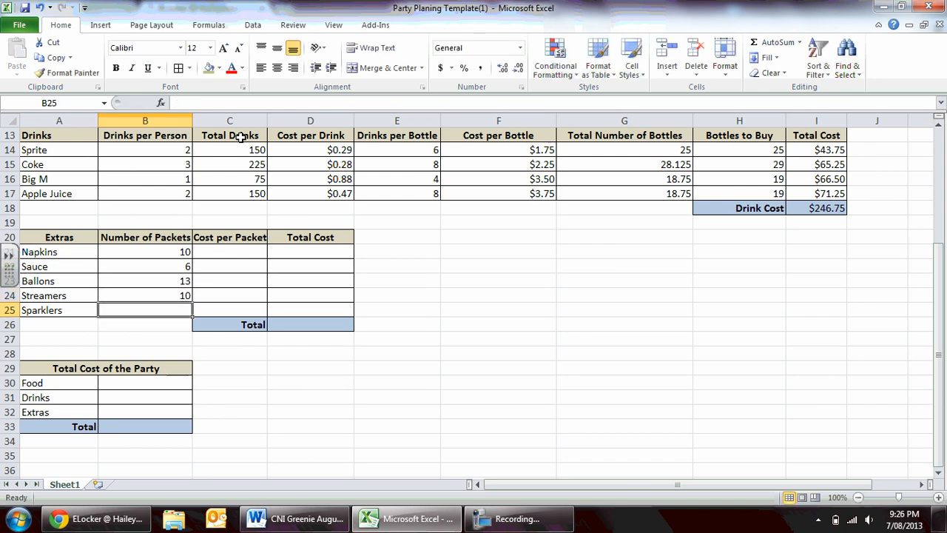
{"action": "type", "text": "25"}
{"action": "key", "text": "Return"}
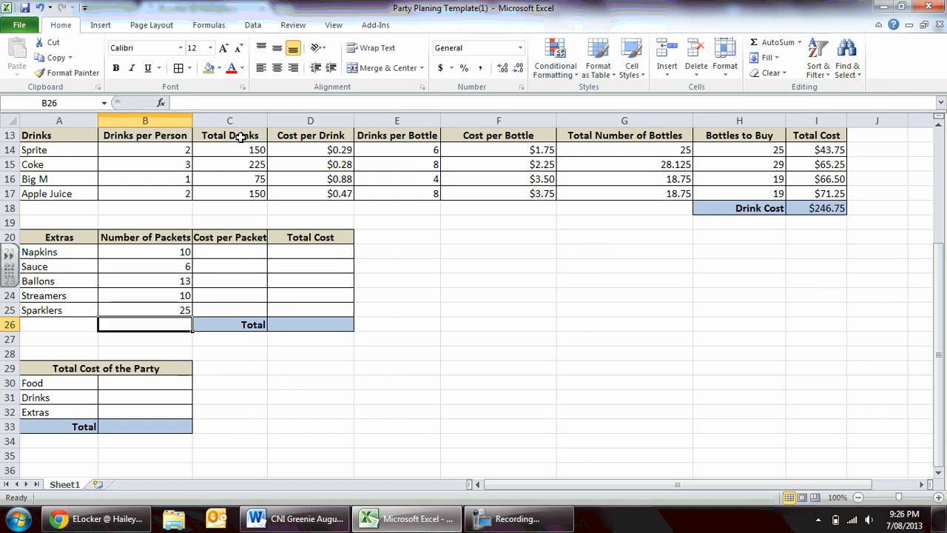
Enter the extras' Cost per Packet in C21:C25: Napkins 0.99, Sauce 2.65, Ballons 1.35, Streamers 2.10 and Sparklers 1.75.
{"action": "key", "text": "Right"}
{"action": "key", "text": "Up"}
{"action": "key", "text": "Up"}
{"action": "key", "text": "Up"}
{"action": "key", "text": "Up"}
{"action": "key", "text": "Up"}
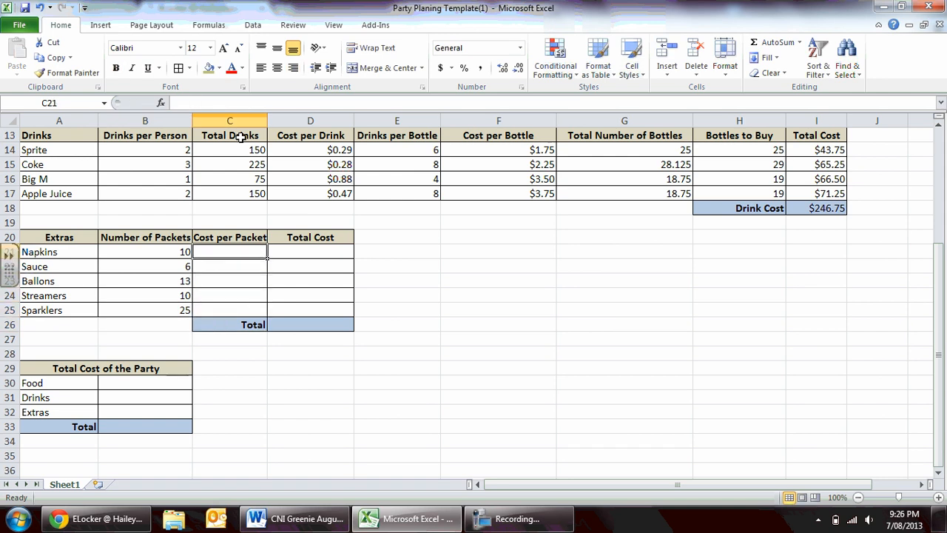
{"action": "type", "text": "0.99"}
{"action": "key", "text": "Return"}
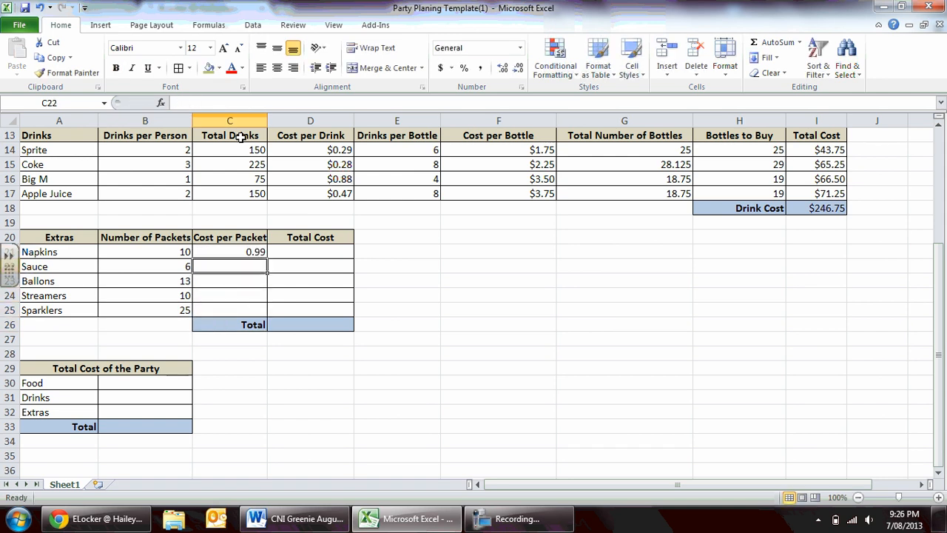
{"action": "type", "text": "2.65"}
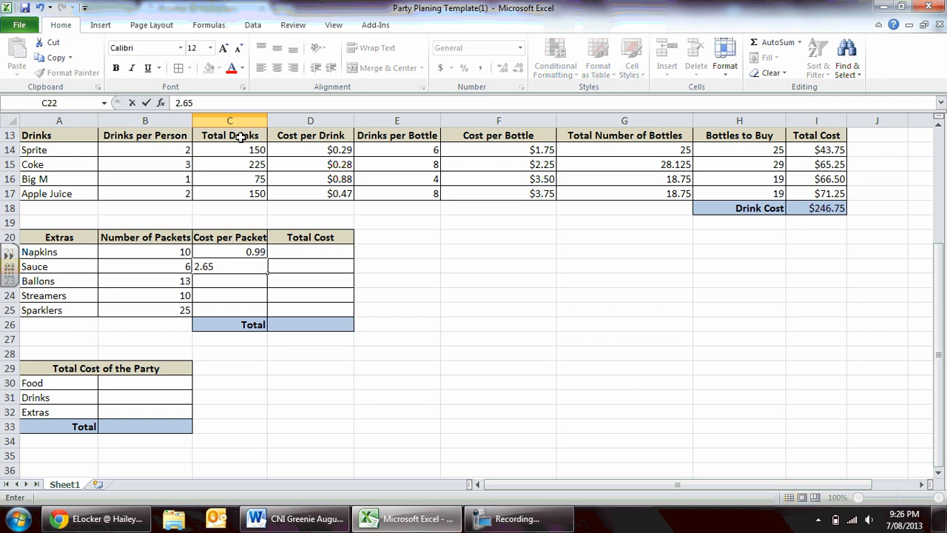
{"action": "key", "text": "Return"}
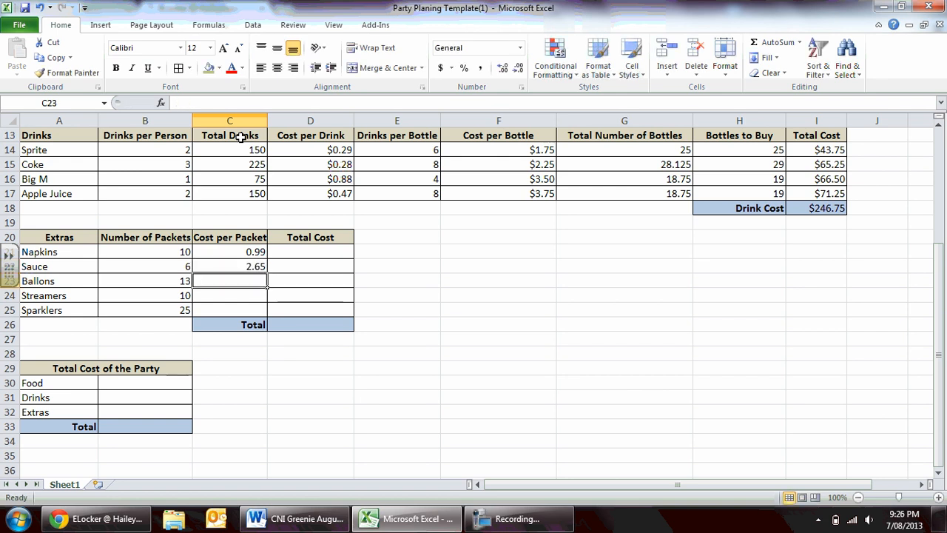
{"action": "type", "text": "1"}
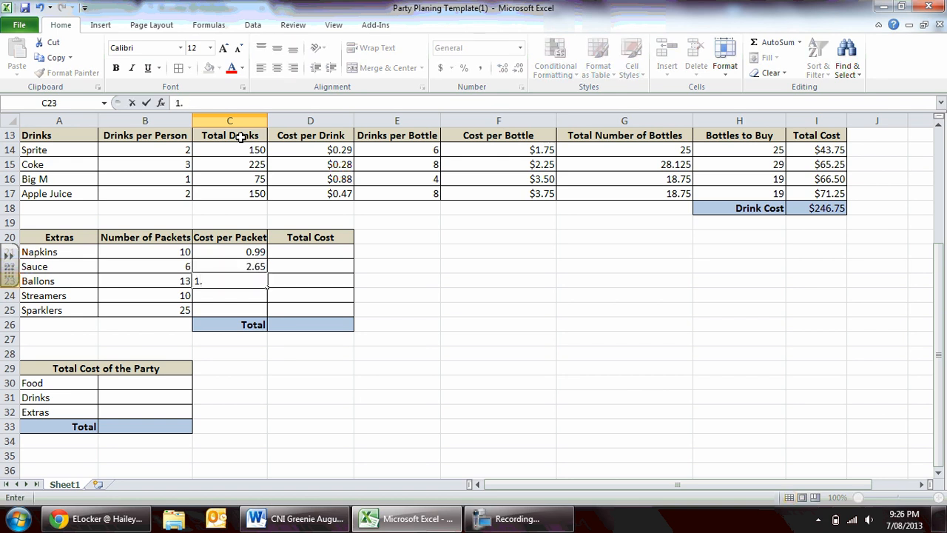
{"action": "type", "text": ".35"}
{"action": "key", "text": "Return"}
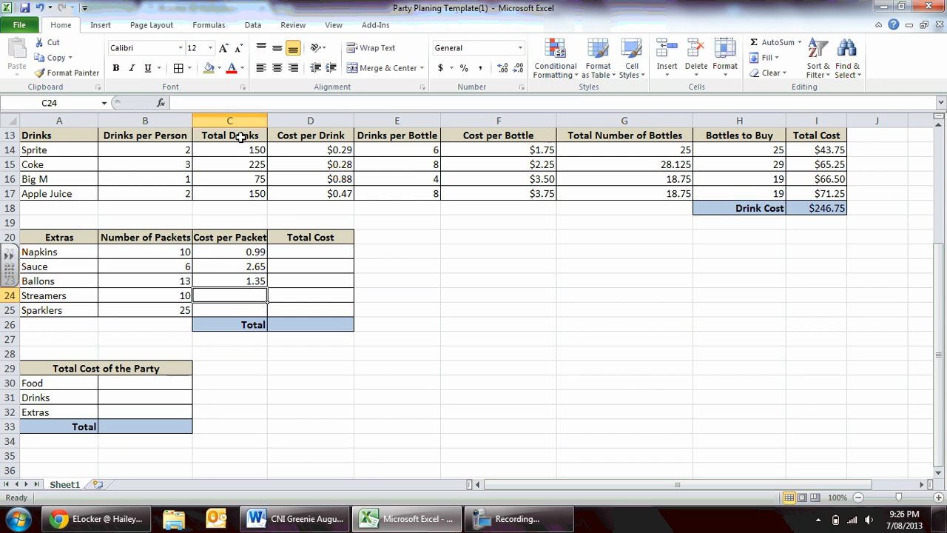
{"action": "type", "text": "2.10"}
{"action": "key", "text": "Return"}
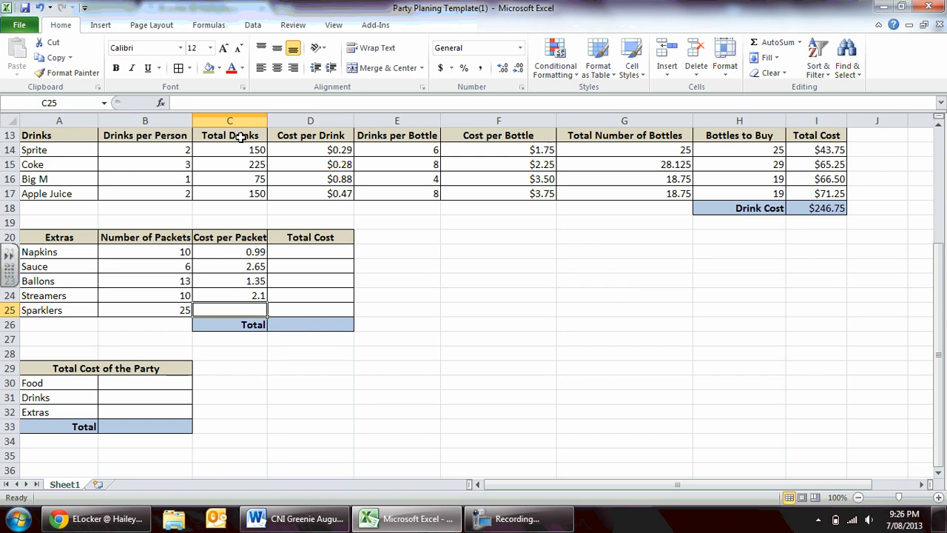
{"action": "type", "text": "1.75"}
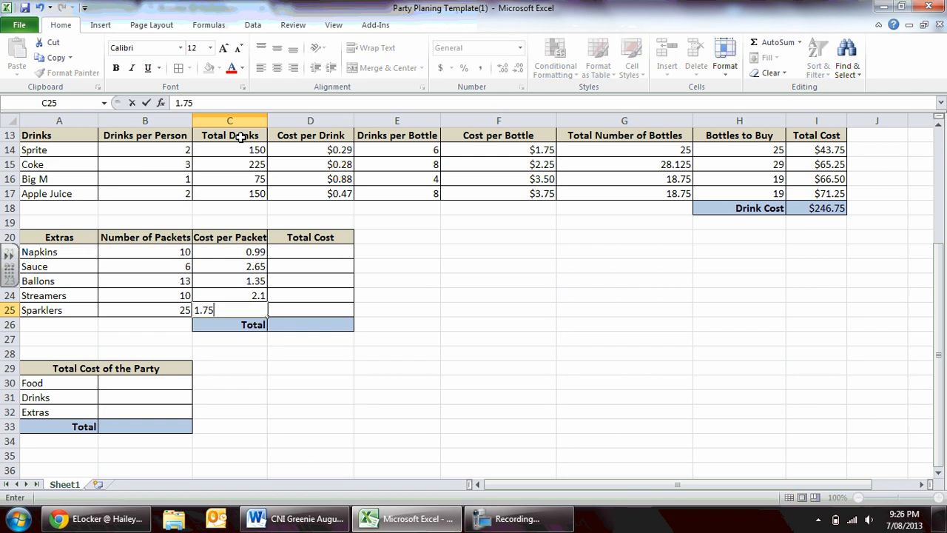
{"action": "key", "text": "Return"}
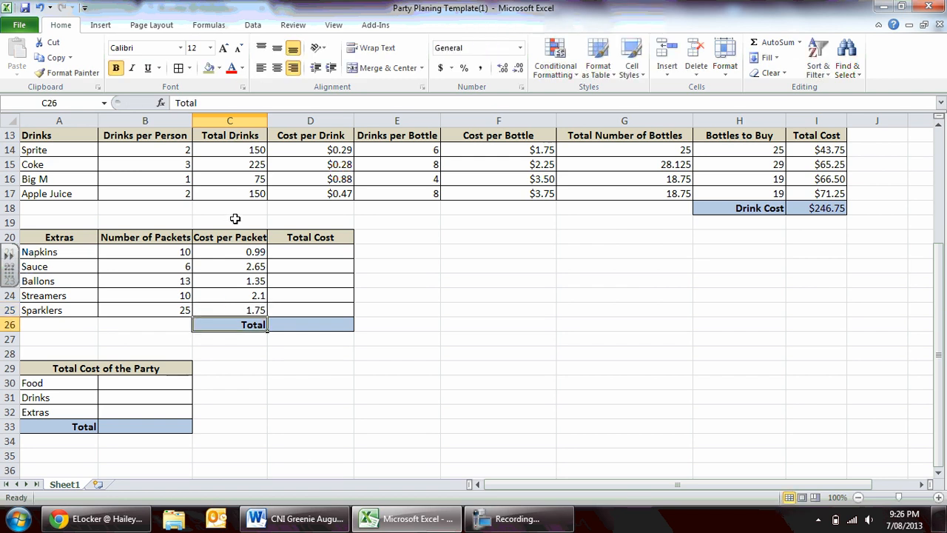
Format the extras' Cost per Packet values in C21:C25 as Currency with the $ symbol and two decimal places.
{"action": "left_click_drag", "start_coordinate": [239, 257], "coordinate": [232, 310]}
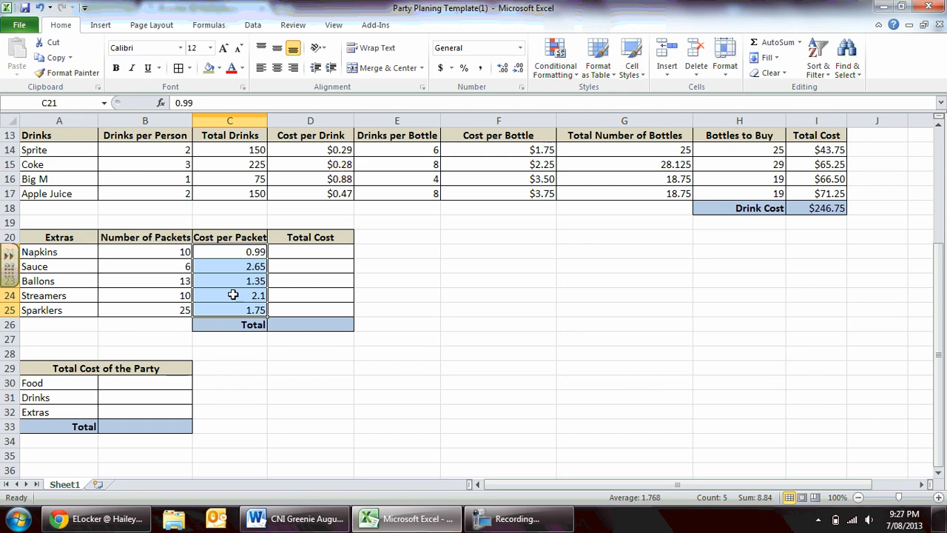
{"action": "right_click", "coordinate": [234, 298]}
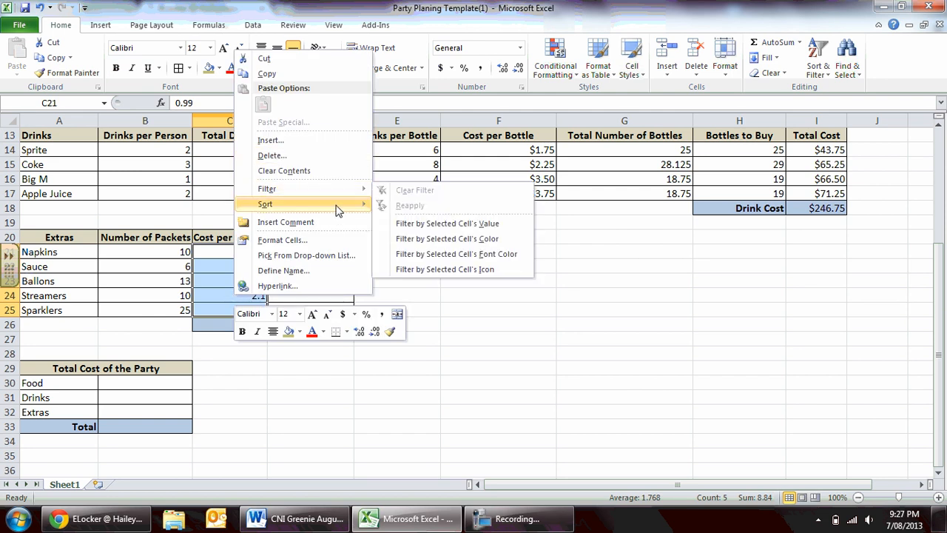
{"action": "left_click", "coordinate": [311, 241]}
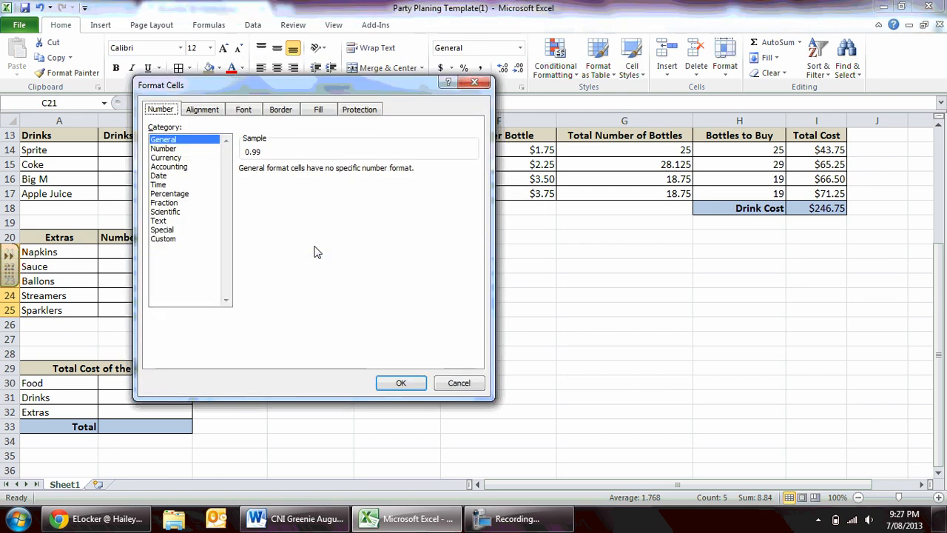
{"action": "left_click", "coordinate": [170, 157]}
{"action": "left_click", "coordinate": [393, 382]}
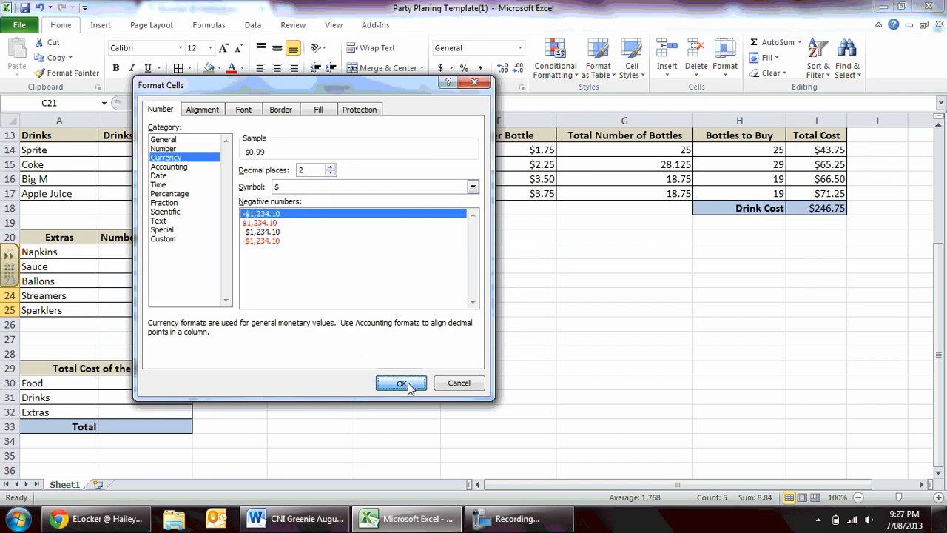
{"action": "left_click", "coordinate": [327, 365]}
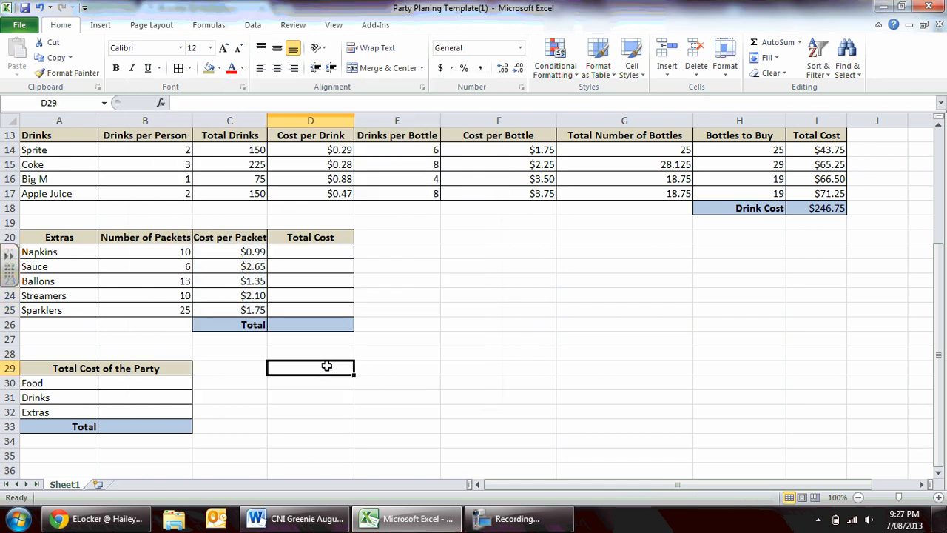
In Total Cost of the Party, link Food in B30 to the Food Cost with =I11 and Drinks in B31 to the Drink Cost with =I18.
{"action": "left_click", "coordinate": [305, 256]}
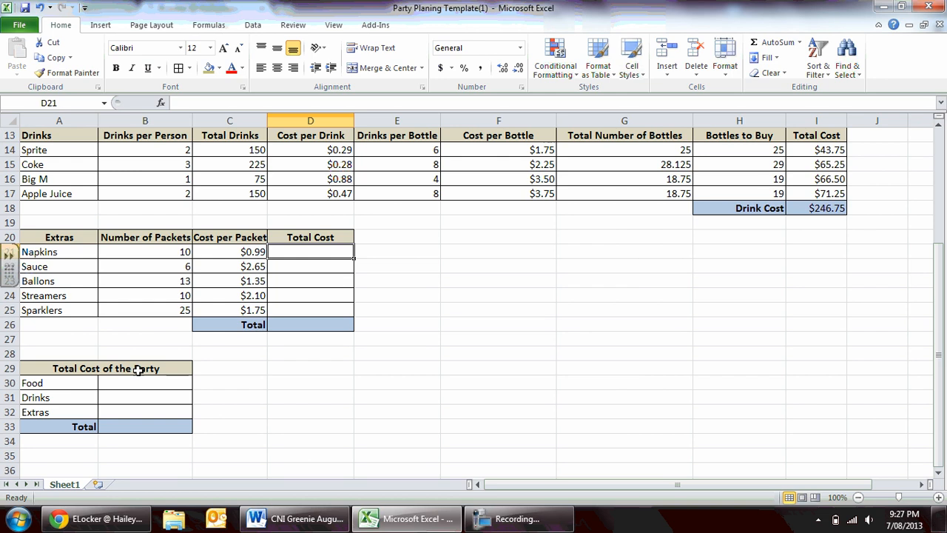
{"action": "left_click", "coordinate": [133, 385]}
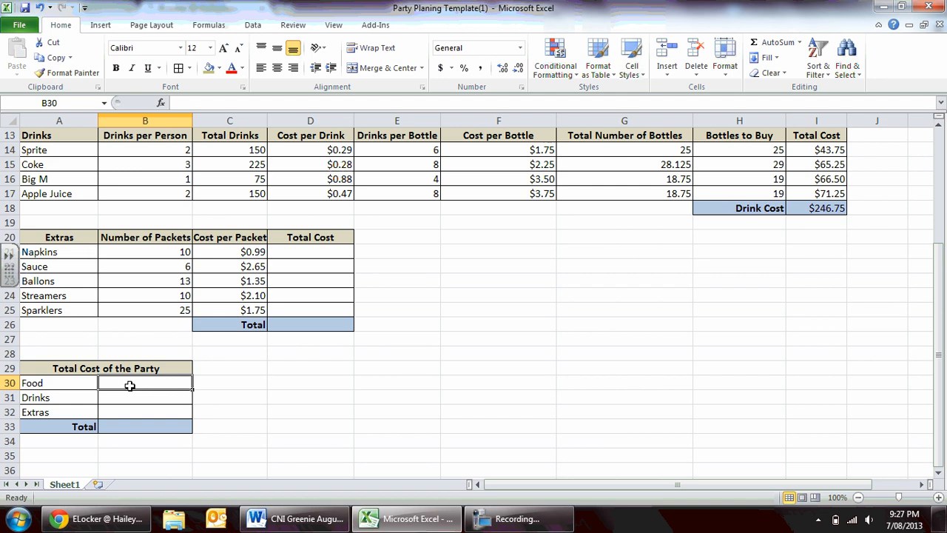
{"action": "type", "text": "="}
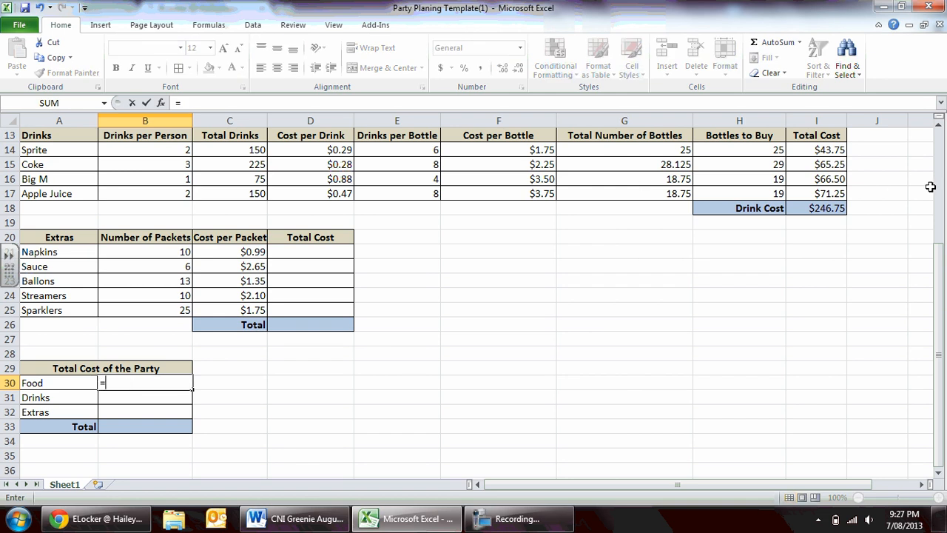
{"action": "left_click_drag", "start_coordinate": [941, 268], "coordinate": [941, 237]}
{"action": "left_click", "coordinate": [827, 182]}
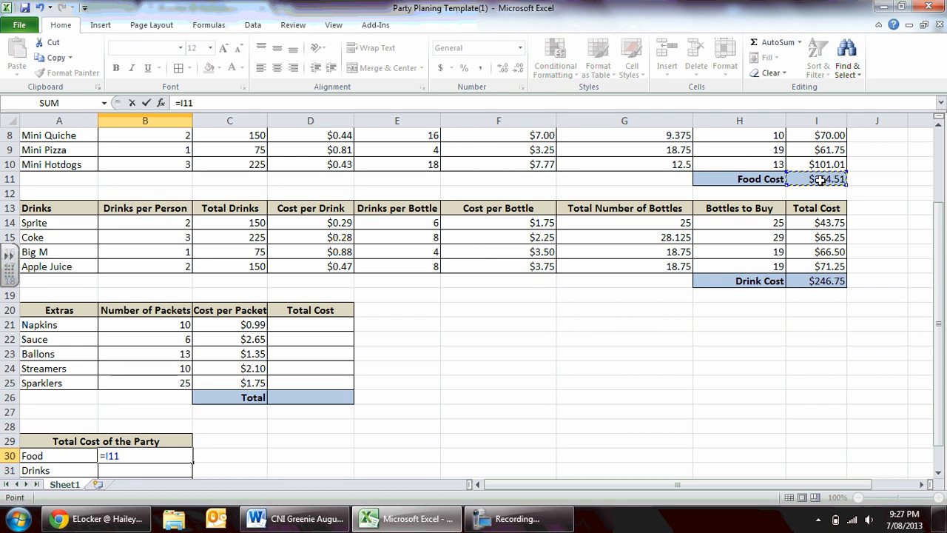
{"action": "key", "text": "Return"}
{"action": "type", "text": "="}
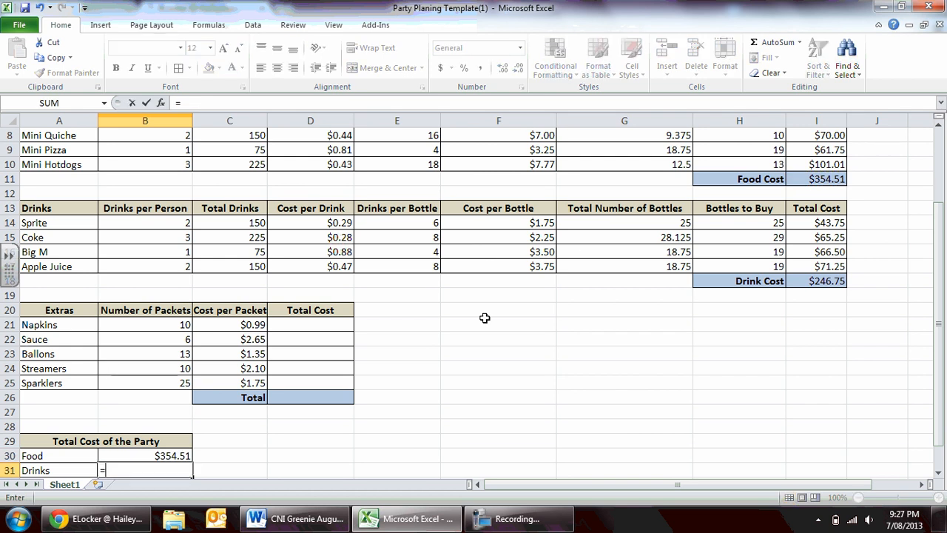
{"action": "left_click", "coordinate": [822, 283]}
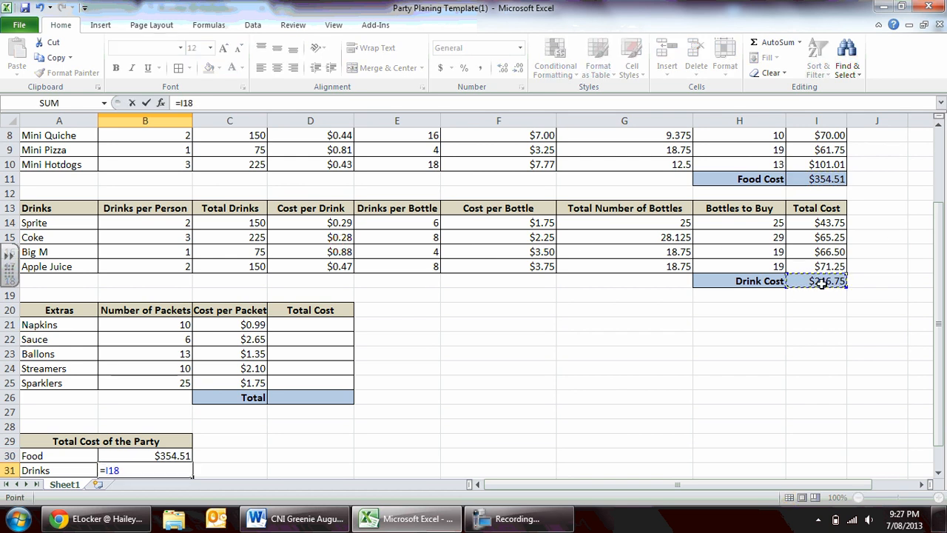
{"action": "key", "text": "Return"}
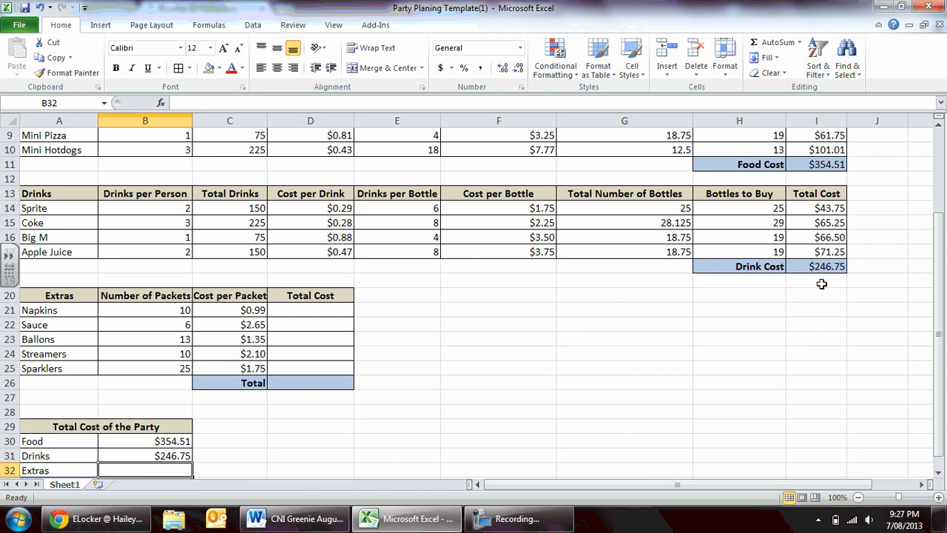
In Total Cost of the Party, link Extras in B32 to the extras' Total cell with =D26.
{"action": "key", "text": "Down"}
{"action": "key", "text": "Up"}
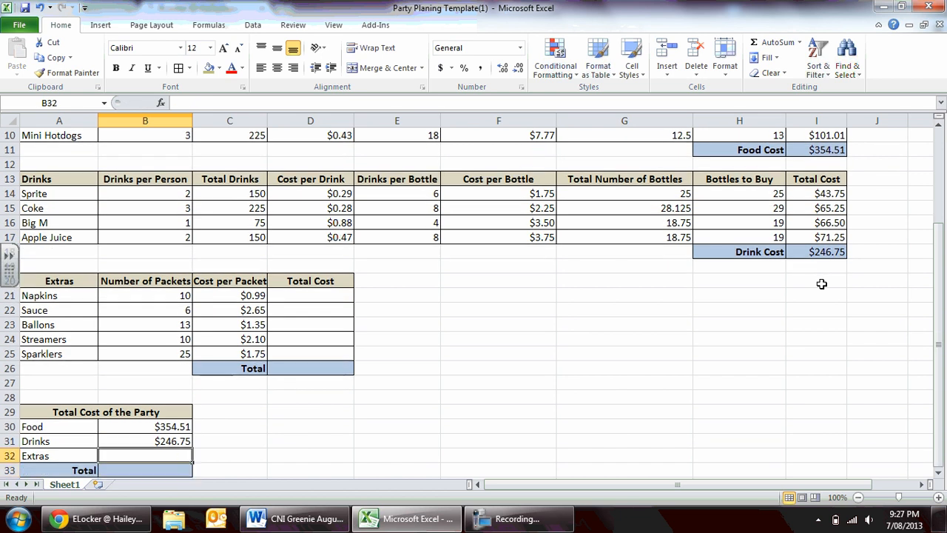
{"action": "type", "text": "="}
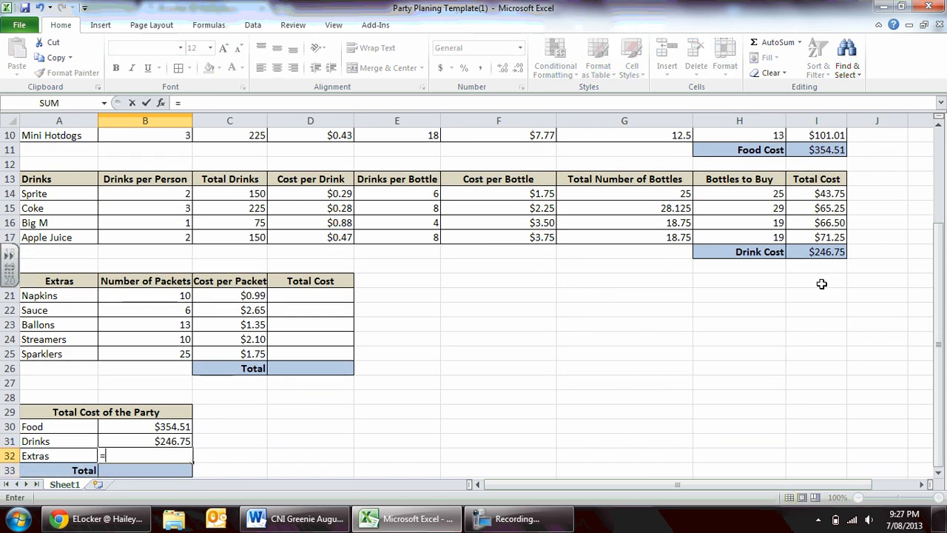
{"action": "left_click", "coordinate": [307, 371]}
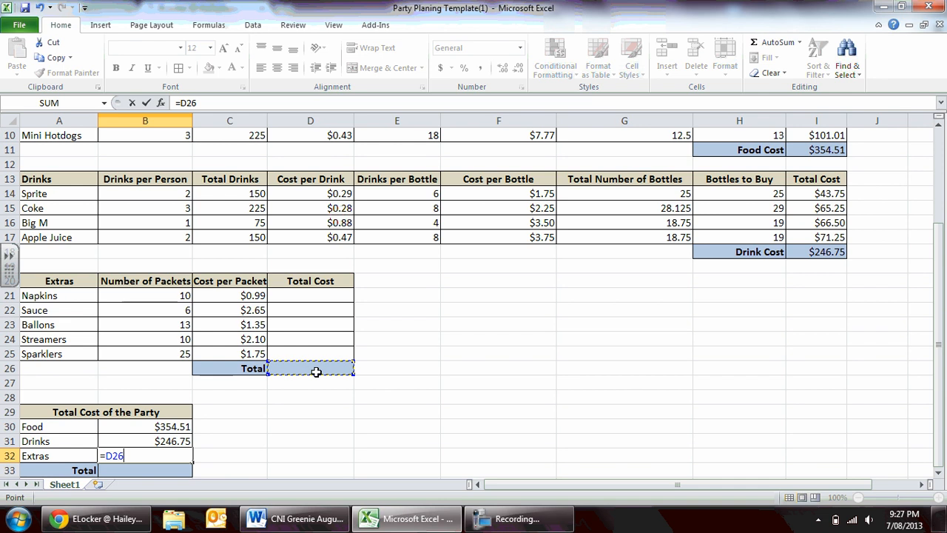
{"action": "key", "text": "Return"}
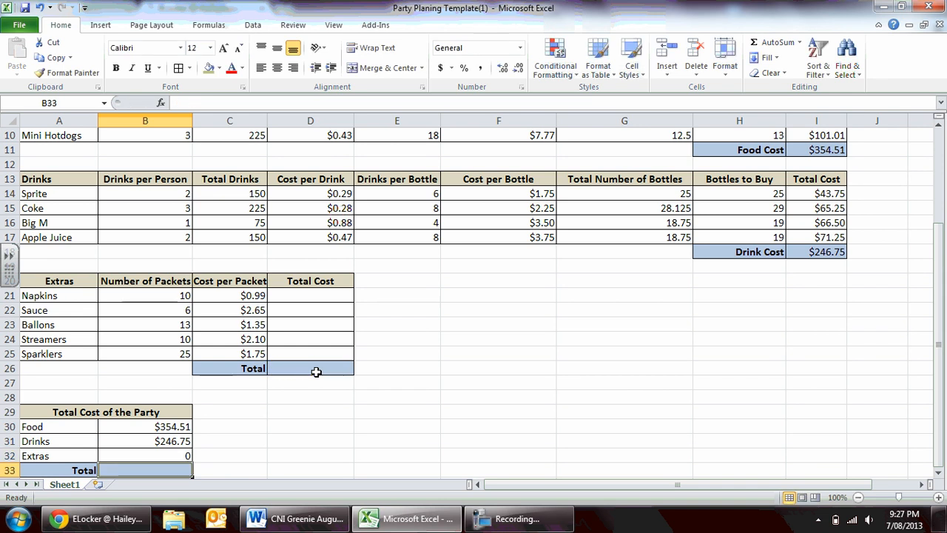
Total the food, drinks and extras costs in B33 with =SUM(B30:B32).
{"action": "left_click", "coordinate": [773, 42]}
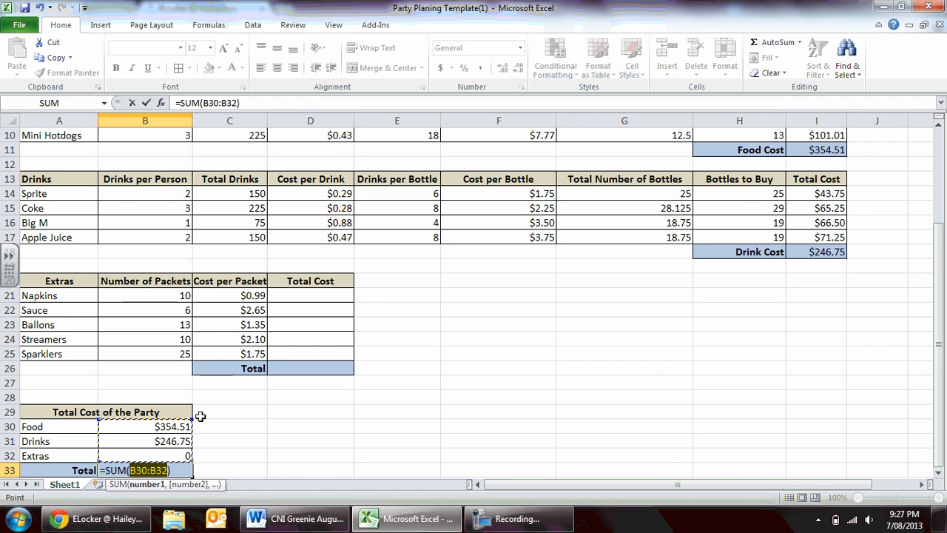
{"action": "key", "text": "Return"}
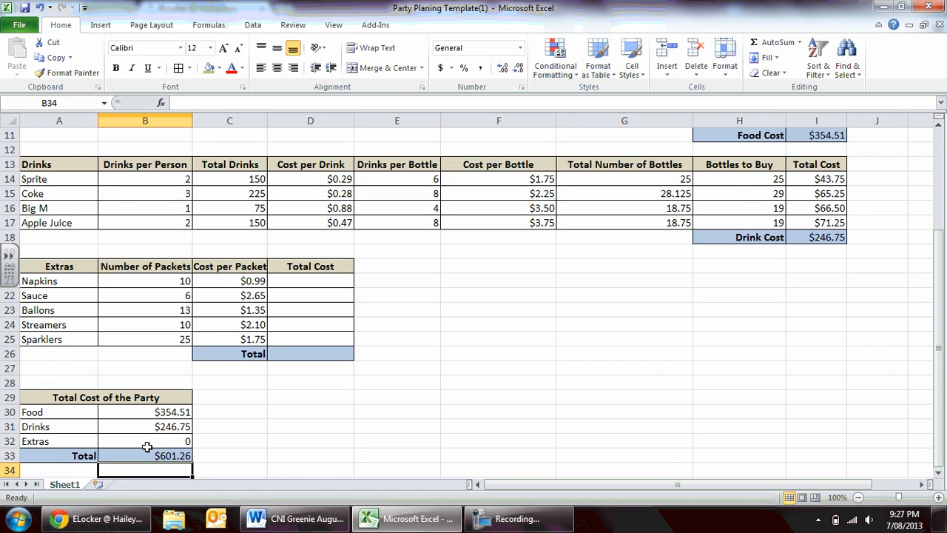
{"action": "left_click", "coordinate": [189, 457]}
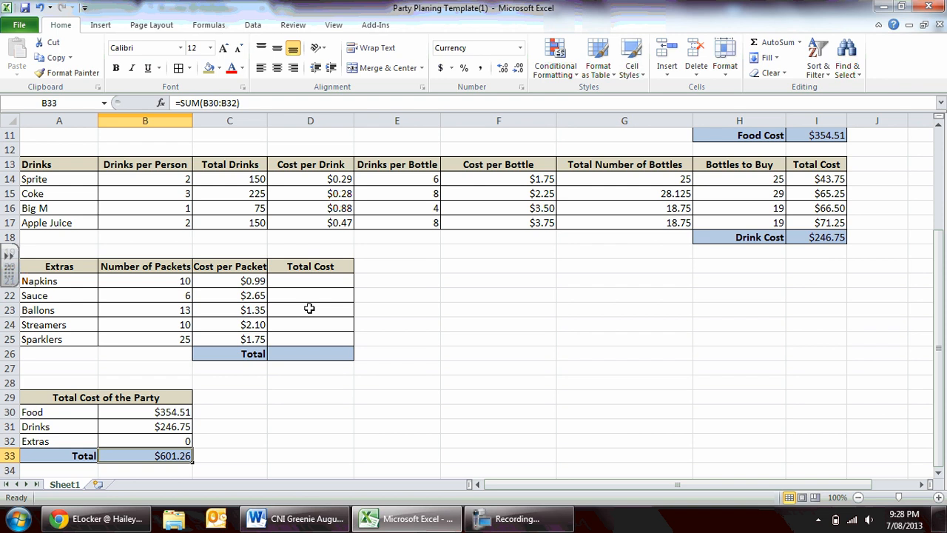
{"action": "mouse_move", "coordinate": [515, 523]}
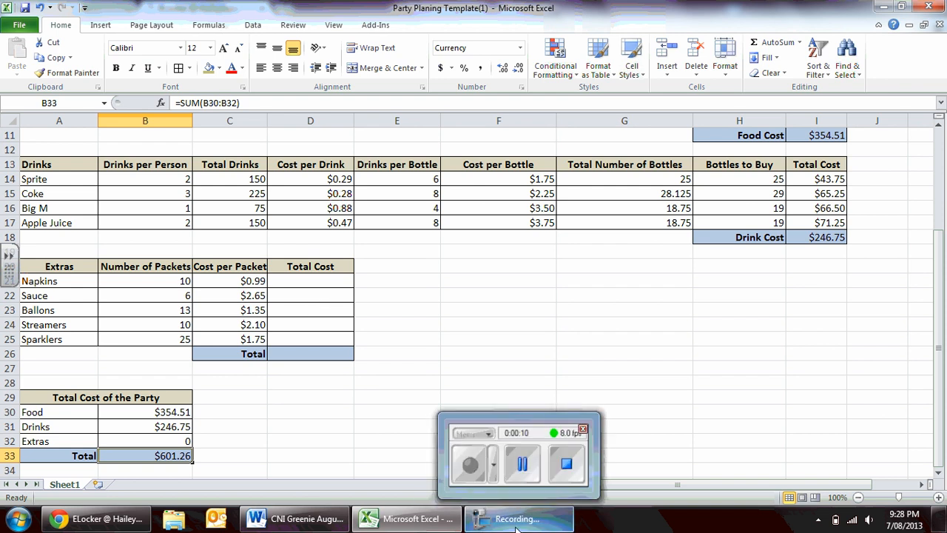
{"action": "left_click", "coordinate": [516, 523]}
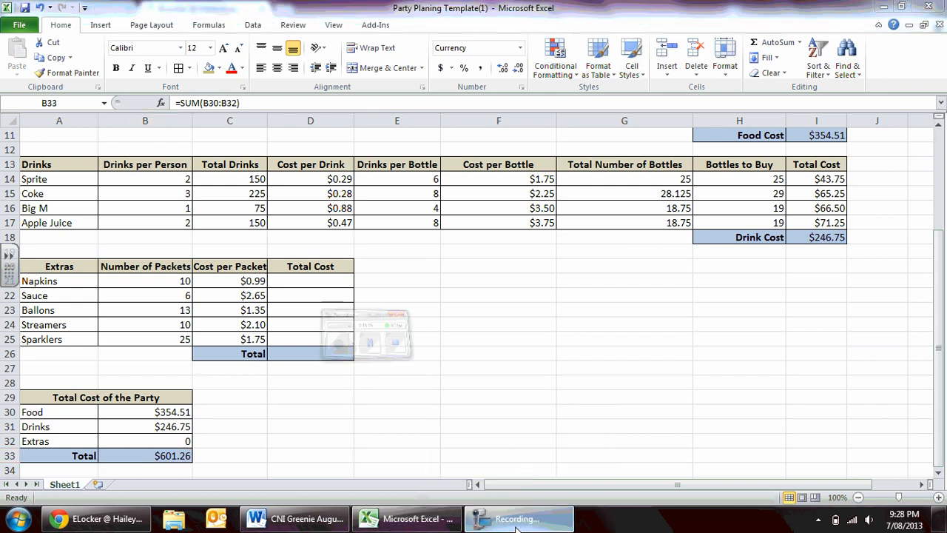